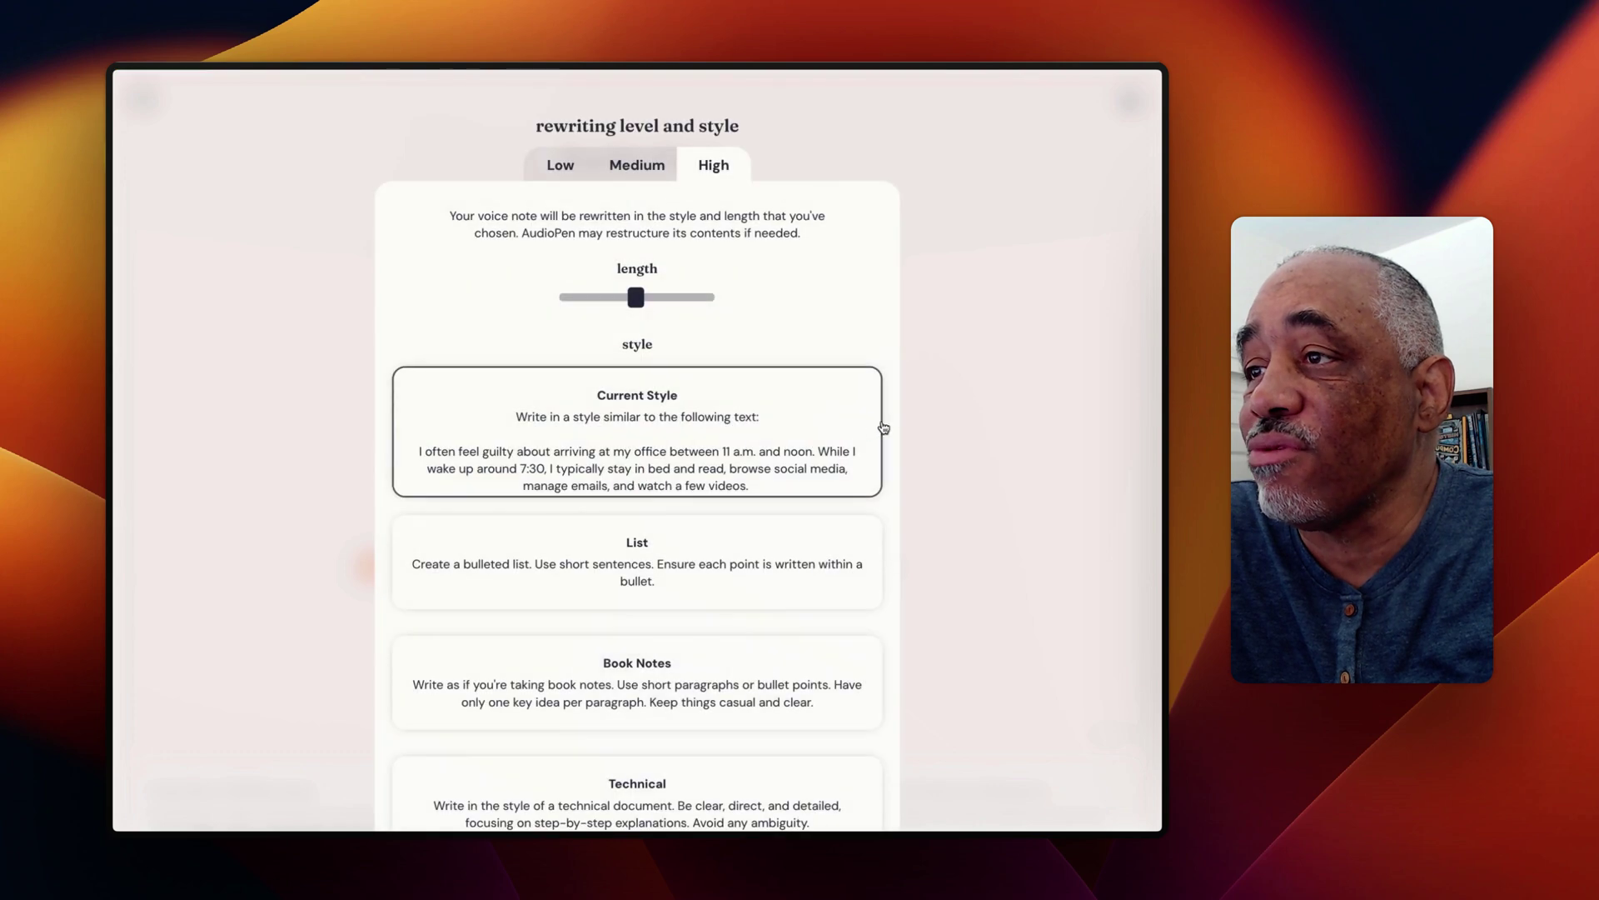
Select the 'Write like me' card in the rewriting style list.
{"action": "scroll", "coordinate": [697, 419], "scroll_direction": "down", "scroll_amount": 2}
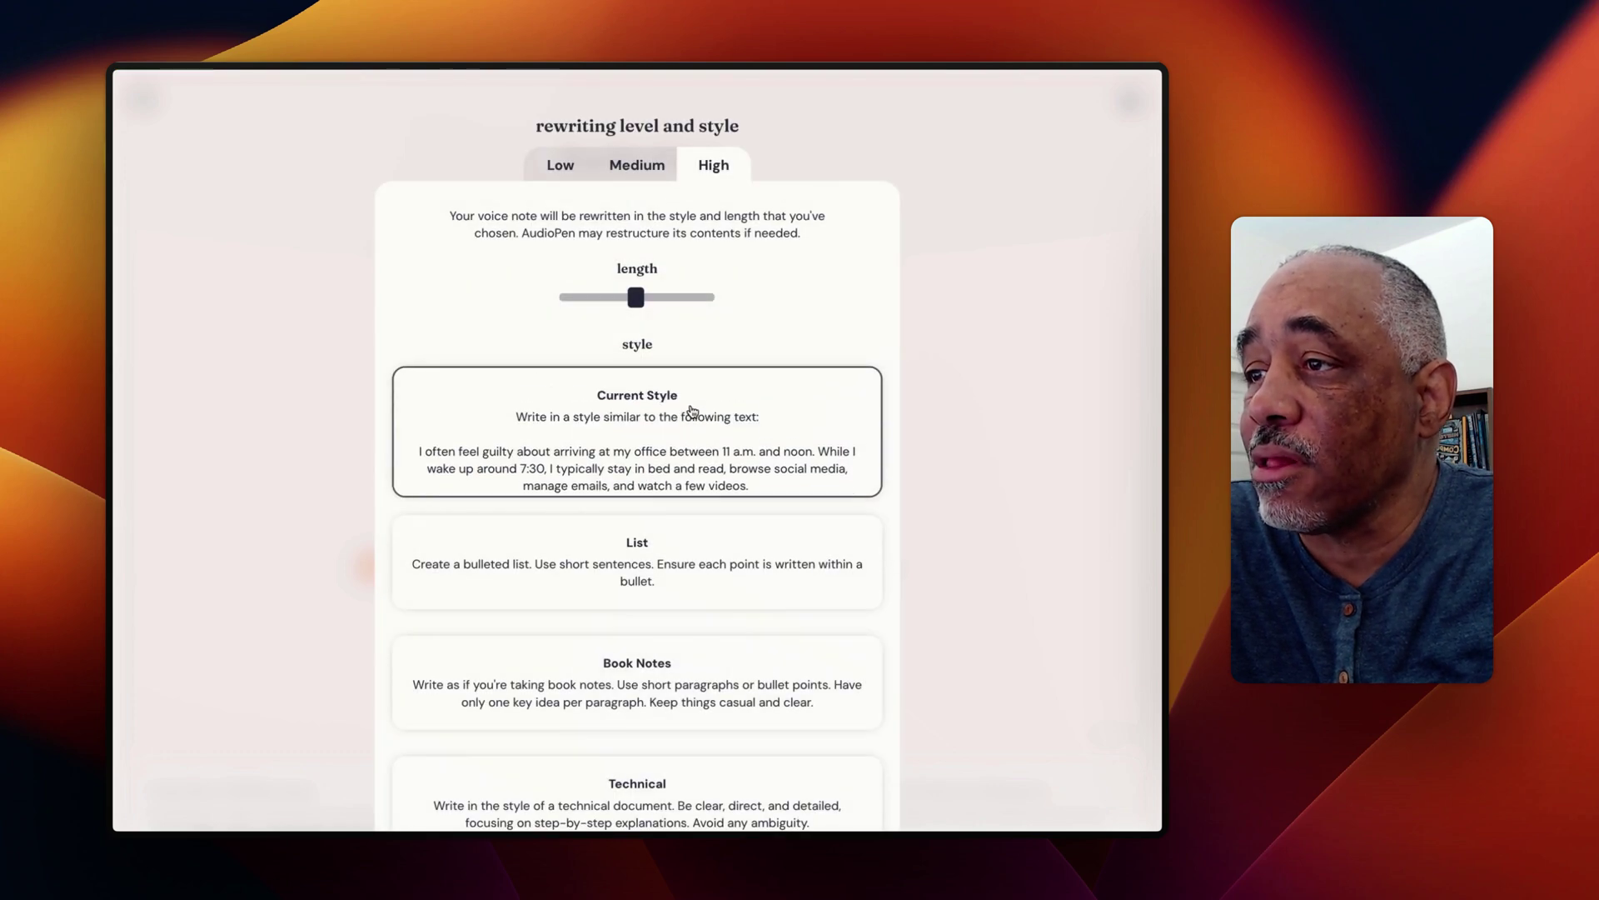
{"action": "scroll", "coordinate": [702, 466], "scroll_direction": "down", "scroll_amount": 3}
{"action": "scroll", "coordinate": [861, 383], "scroll_direction": "down", "scroll_amount": 10}
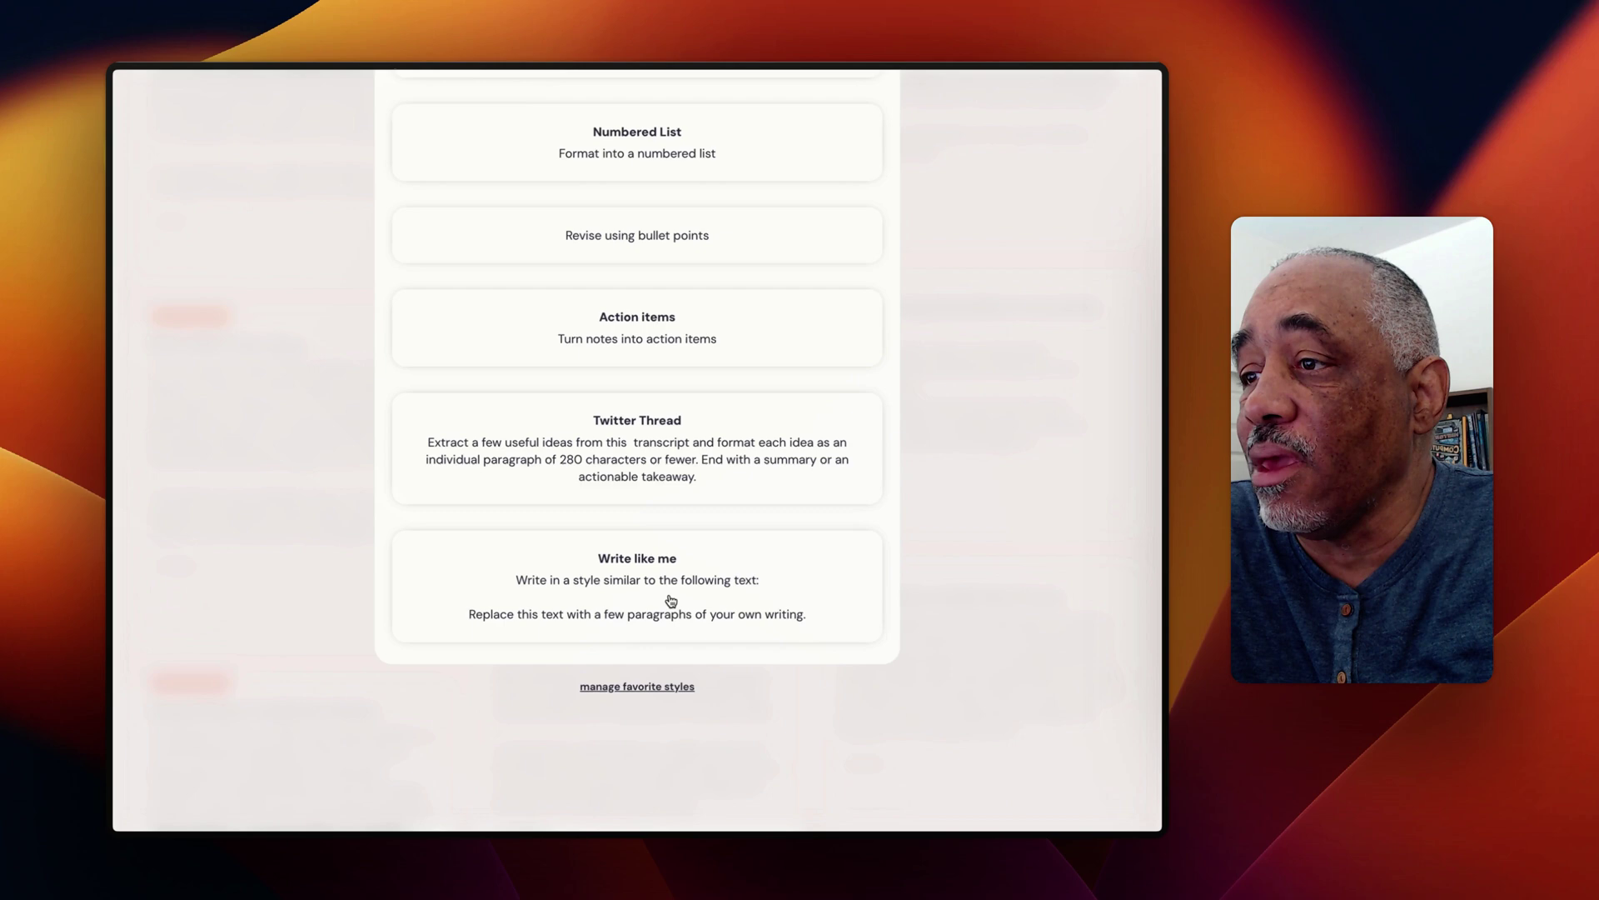
{"action": "left_click", "coordinate": [670, 600]}
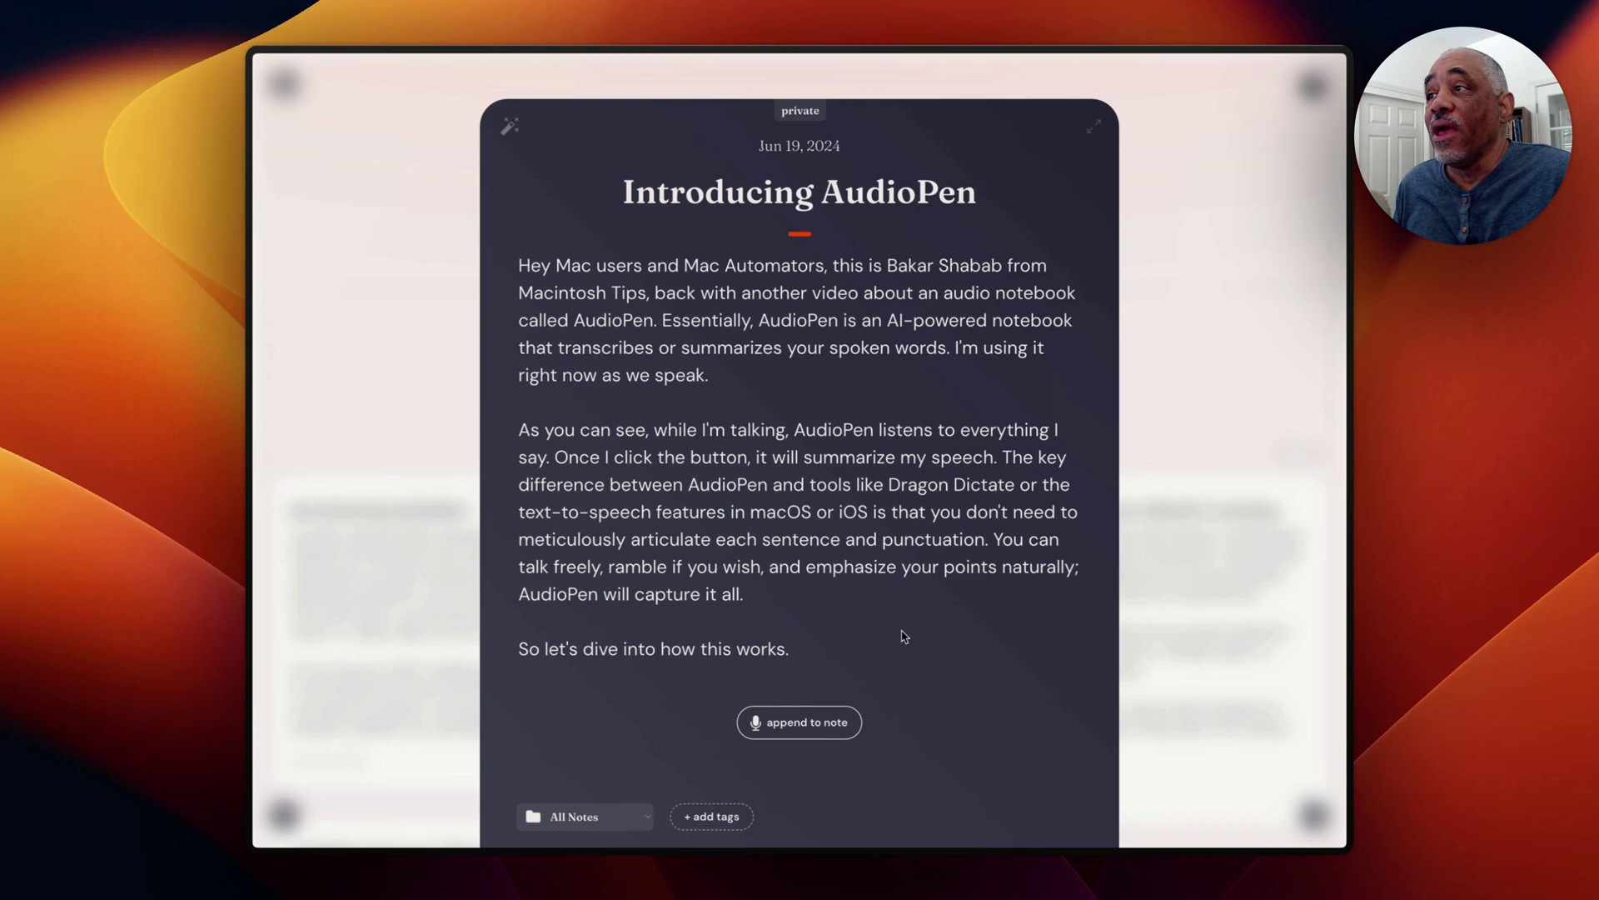
Add the suggested AudioPen tag to the 'Introducing AudioPen' note.
{"action": "scroll", "coordinate": [991, 405], "scroll_direction": "down", "scroll_amount": 2}
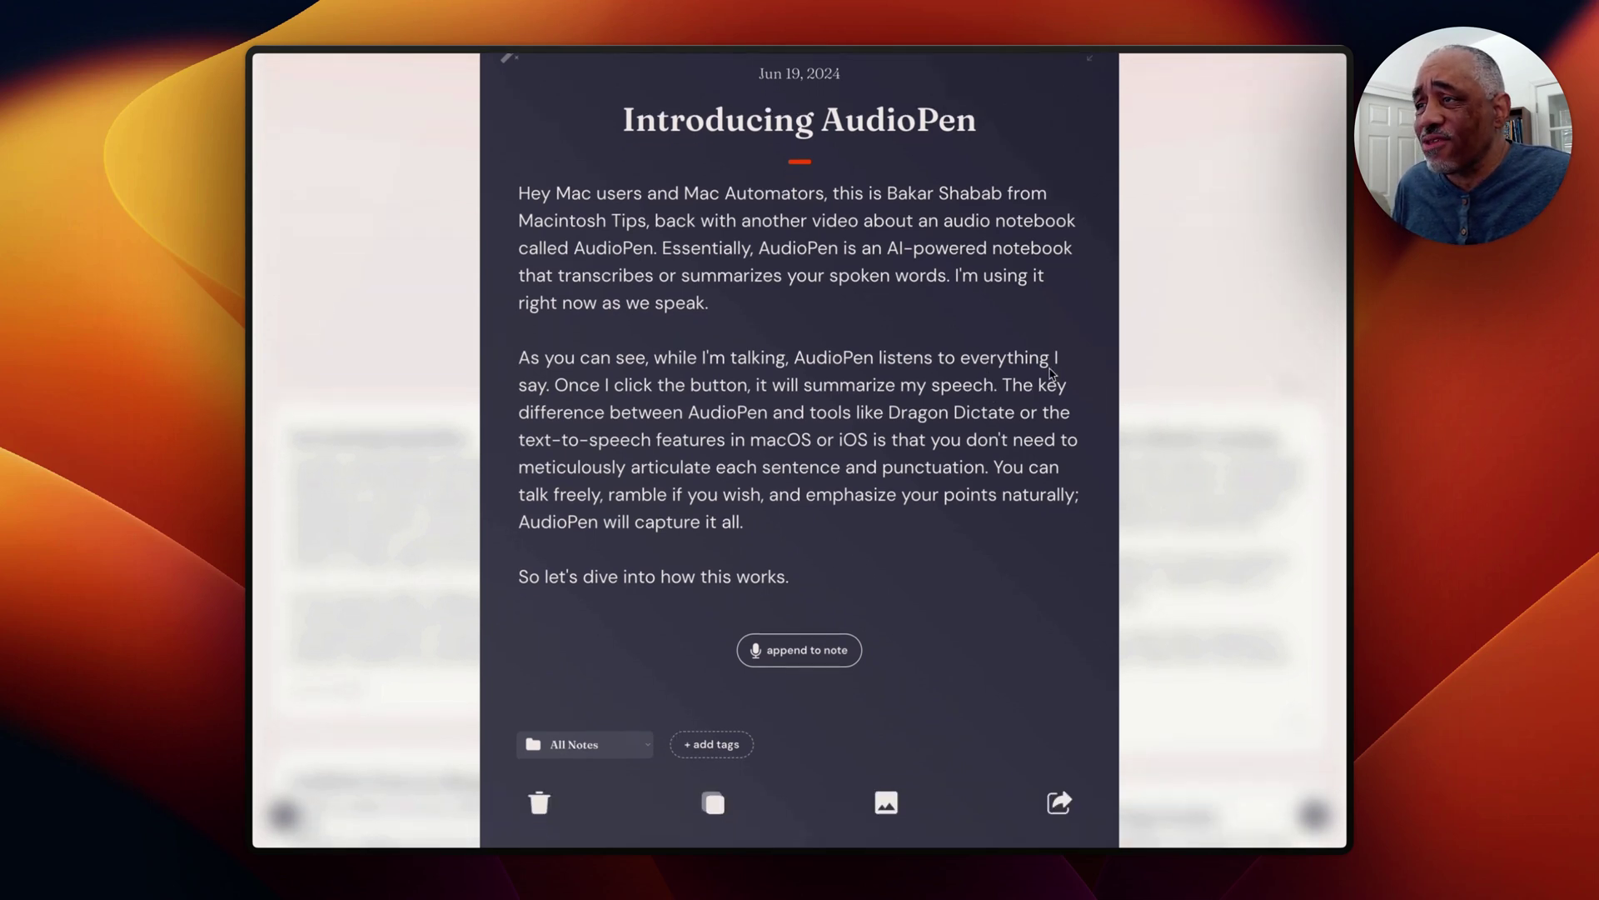
{"action": "scroll", "coordinate": [1052, 371], "scroll_direction": "up", "scroll_amount": 2}
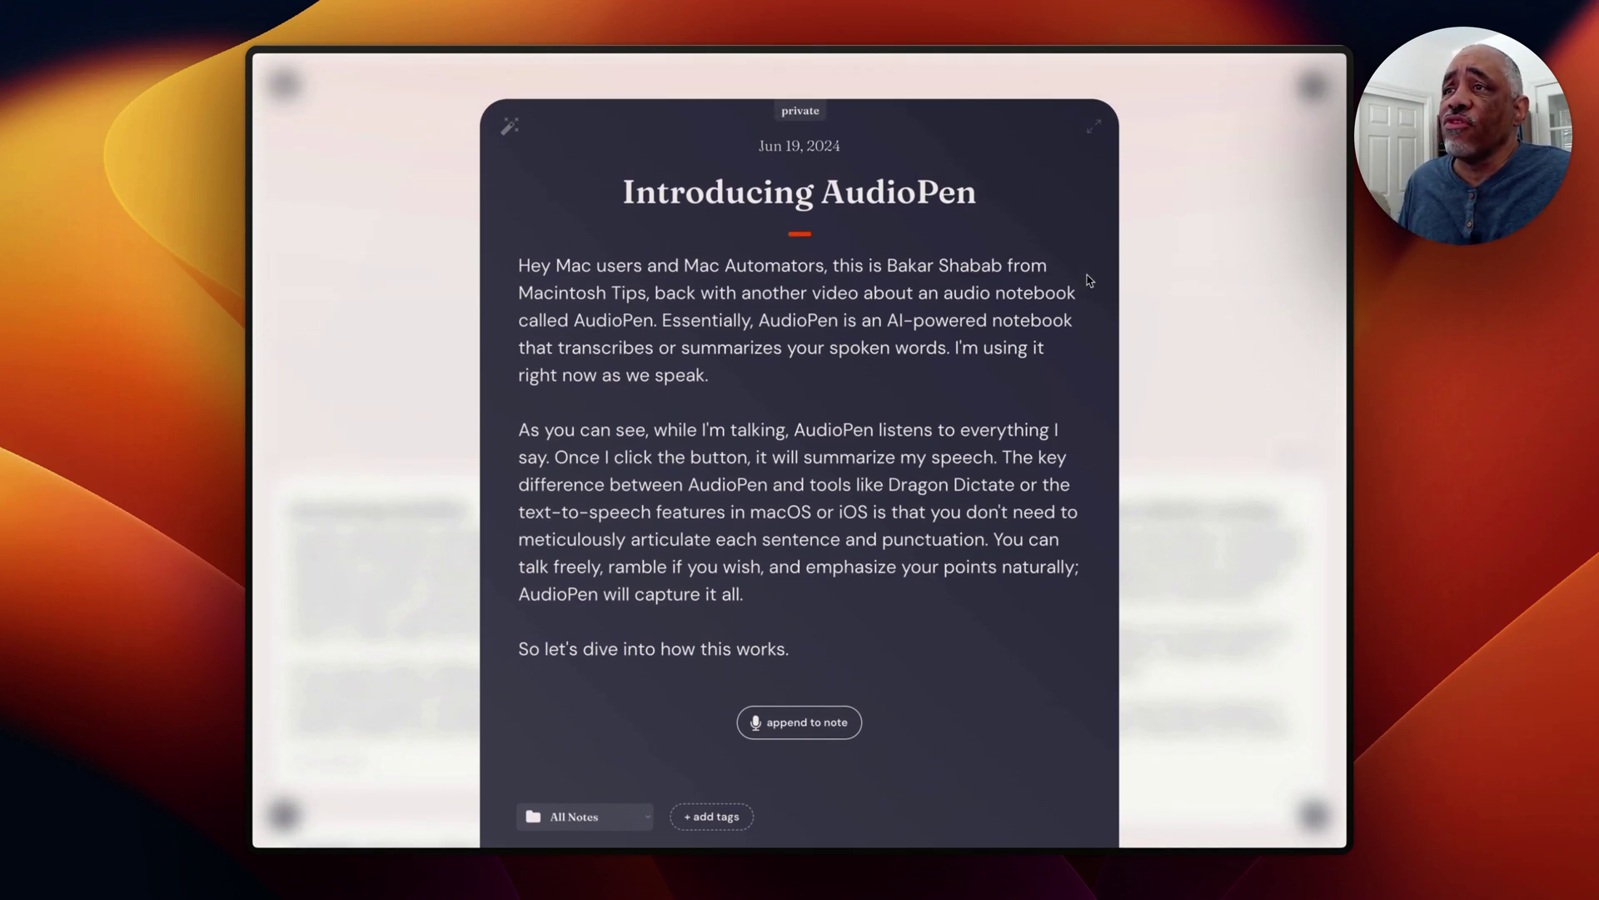
{"action": "scroll", "coordinate": [1089, 283], "scroll_direction": "down", "scroll_amount": 2}
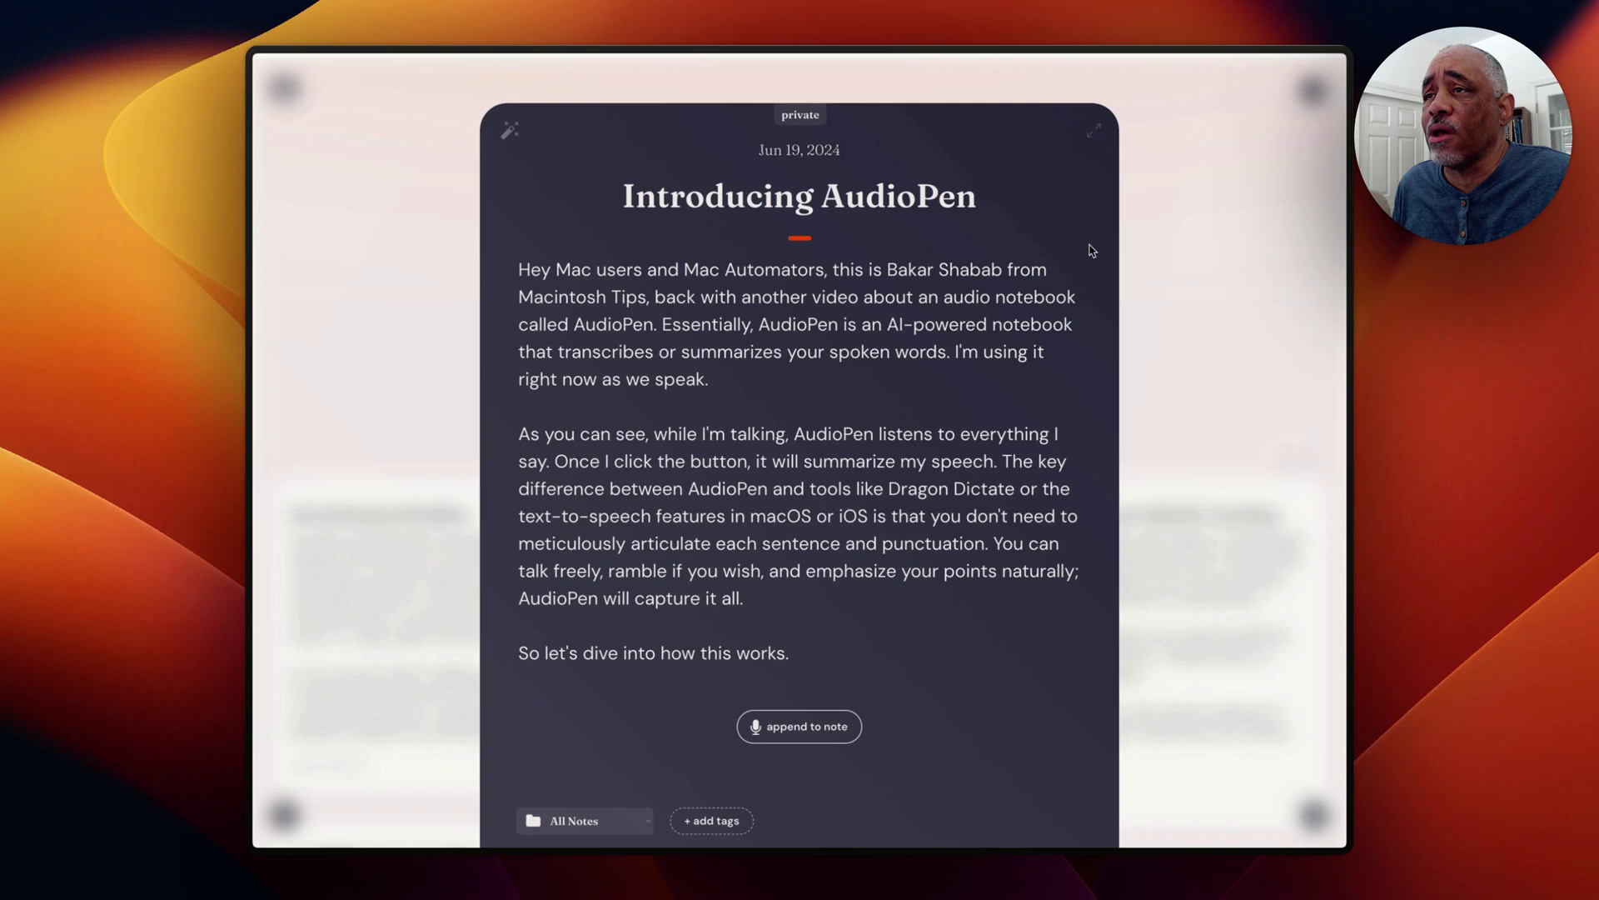
{"action": "scroll", "coordinate": [1089, 251], "scroll_direction": "down", "scroll_amount": 5}
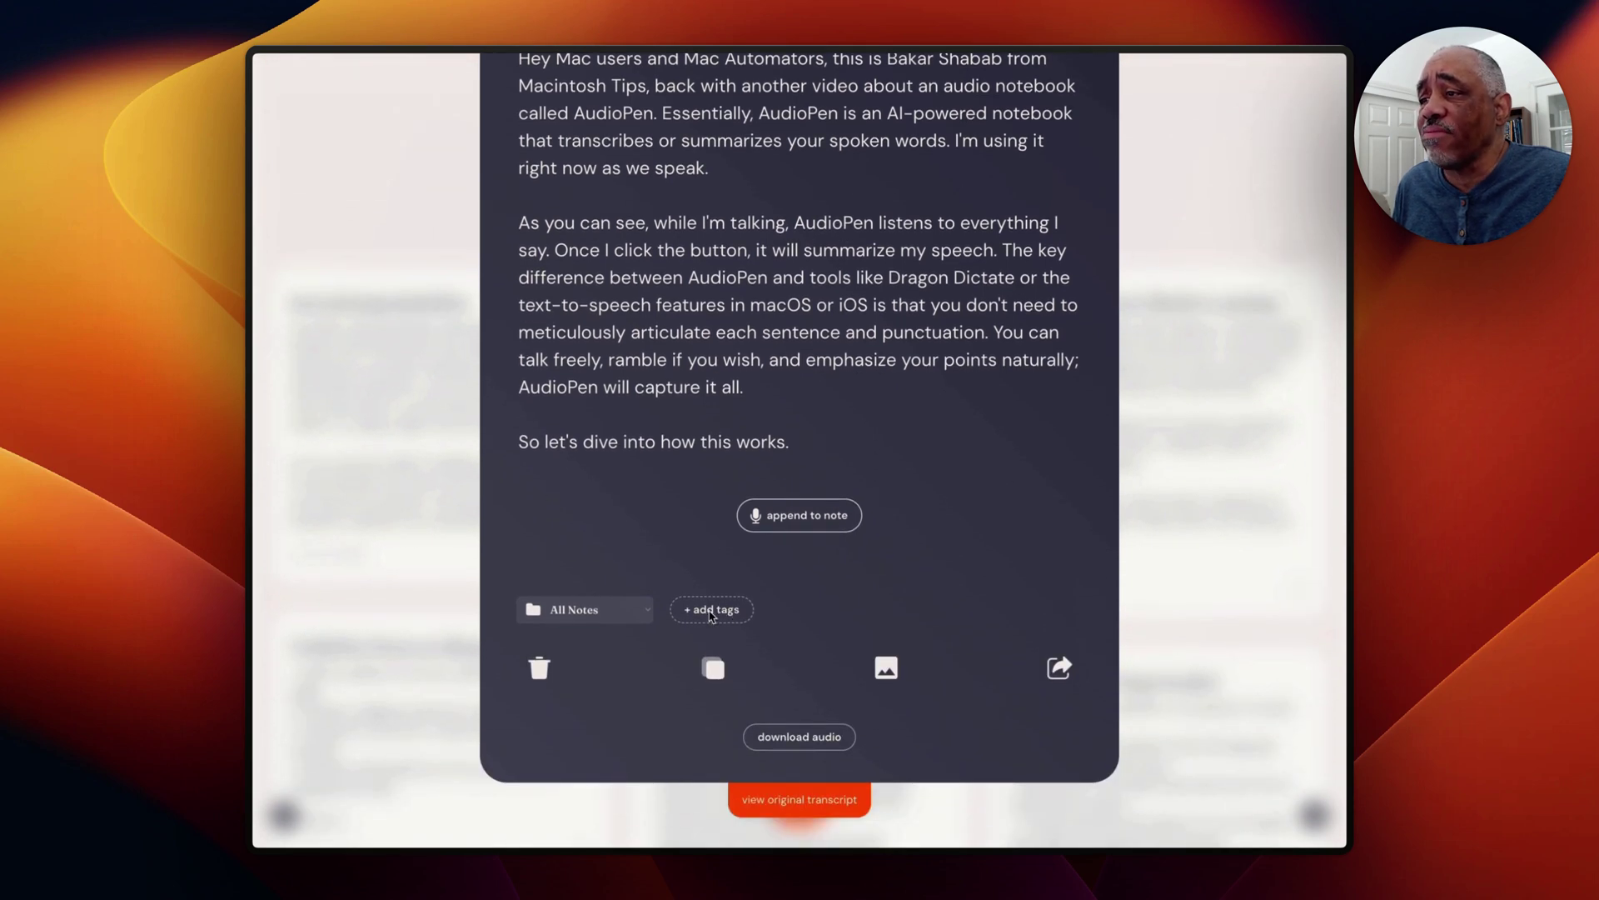
{"action": "left_click", "coordinate": [727, 614]}
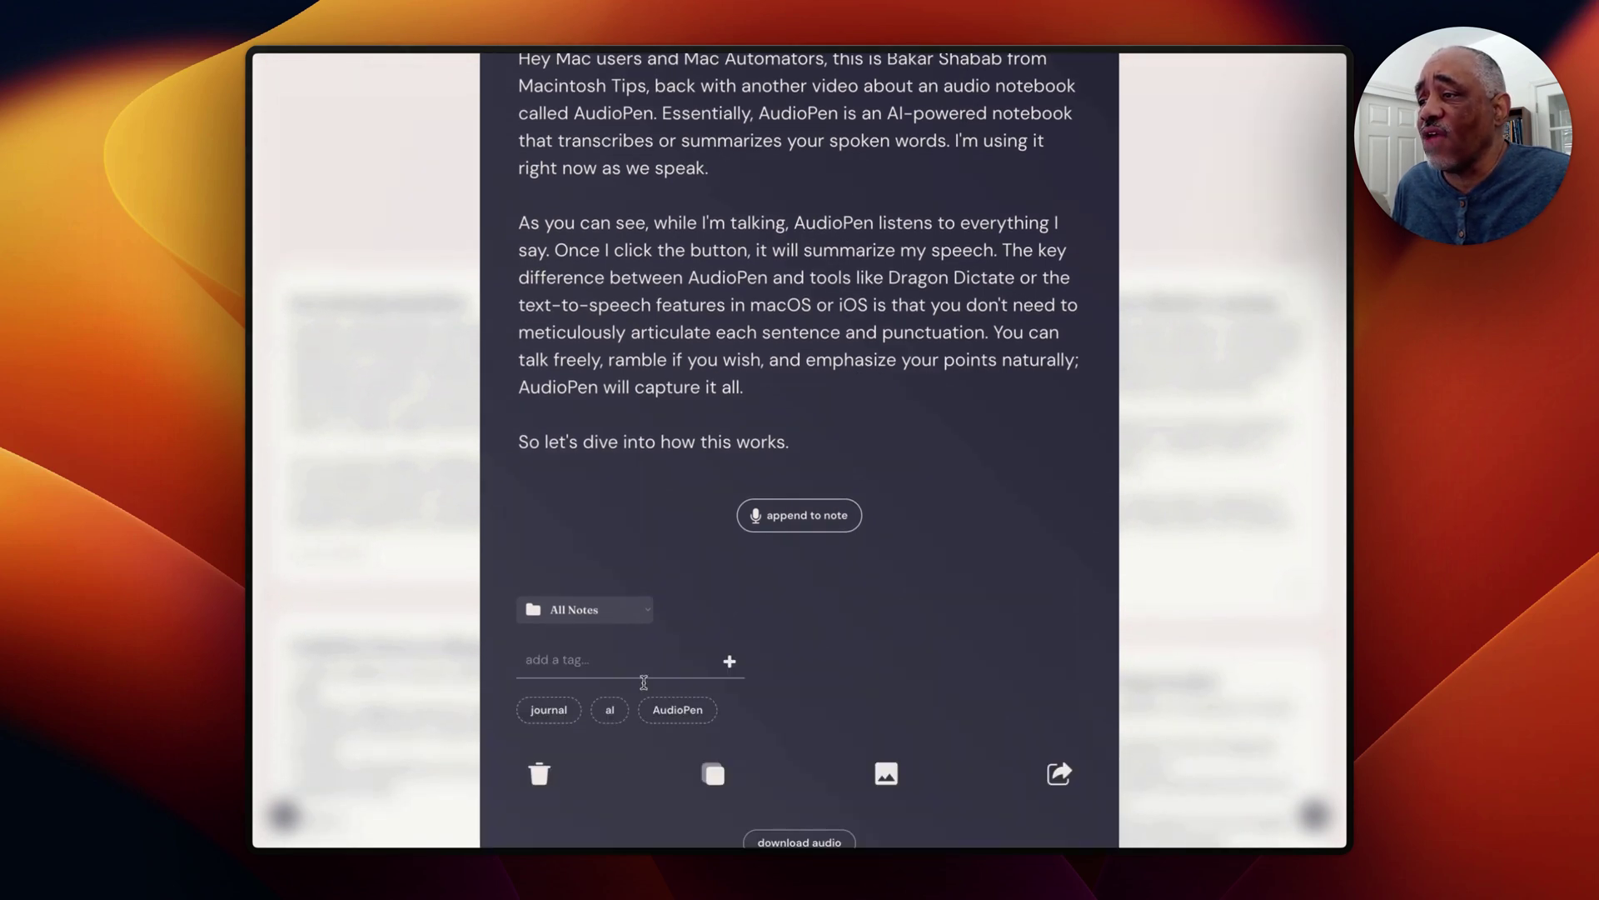
{"action": "left_click", "coordinate": [688, 712]}
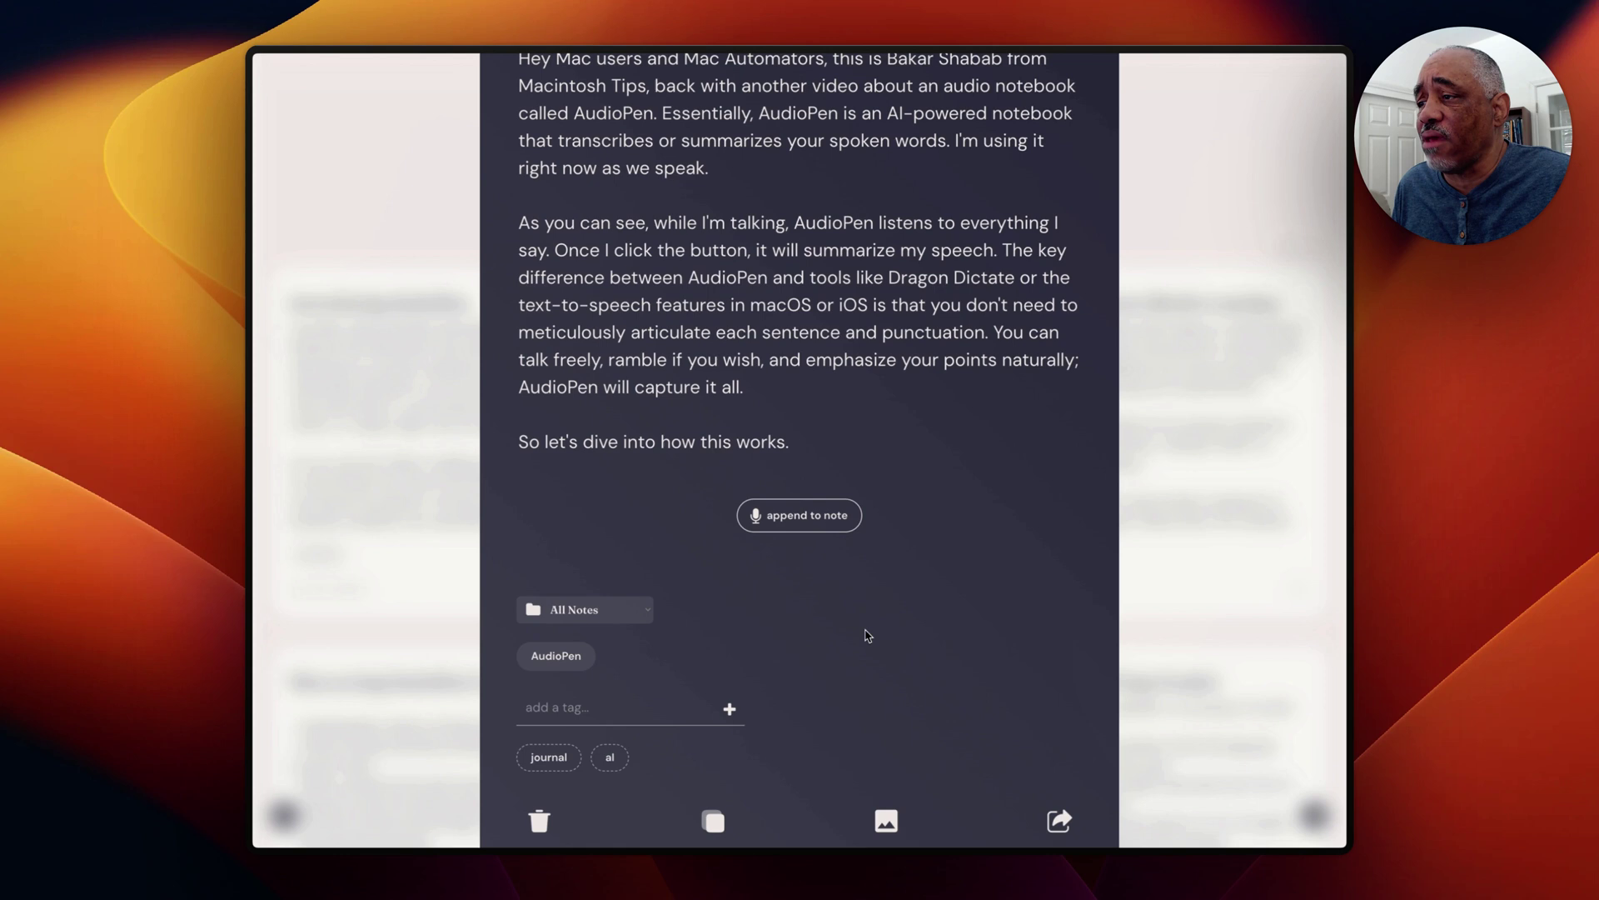
{"action": "scroll", "coordinate": [908, 537], "scroll_direction": "down", "scroll_amount": 3}
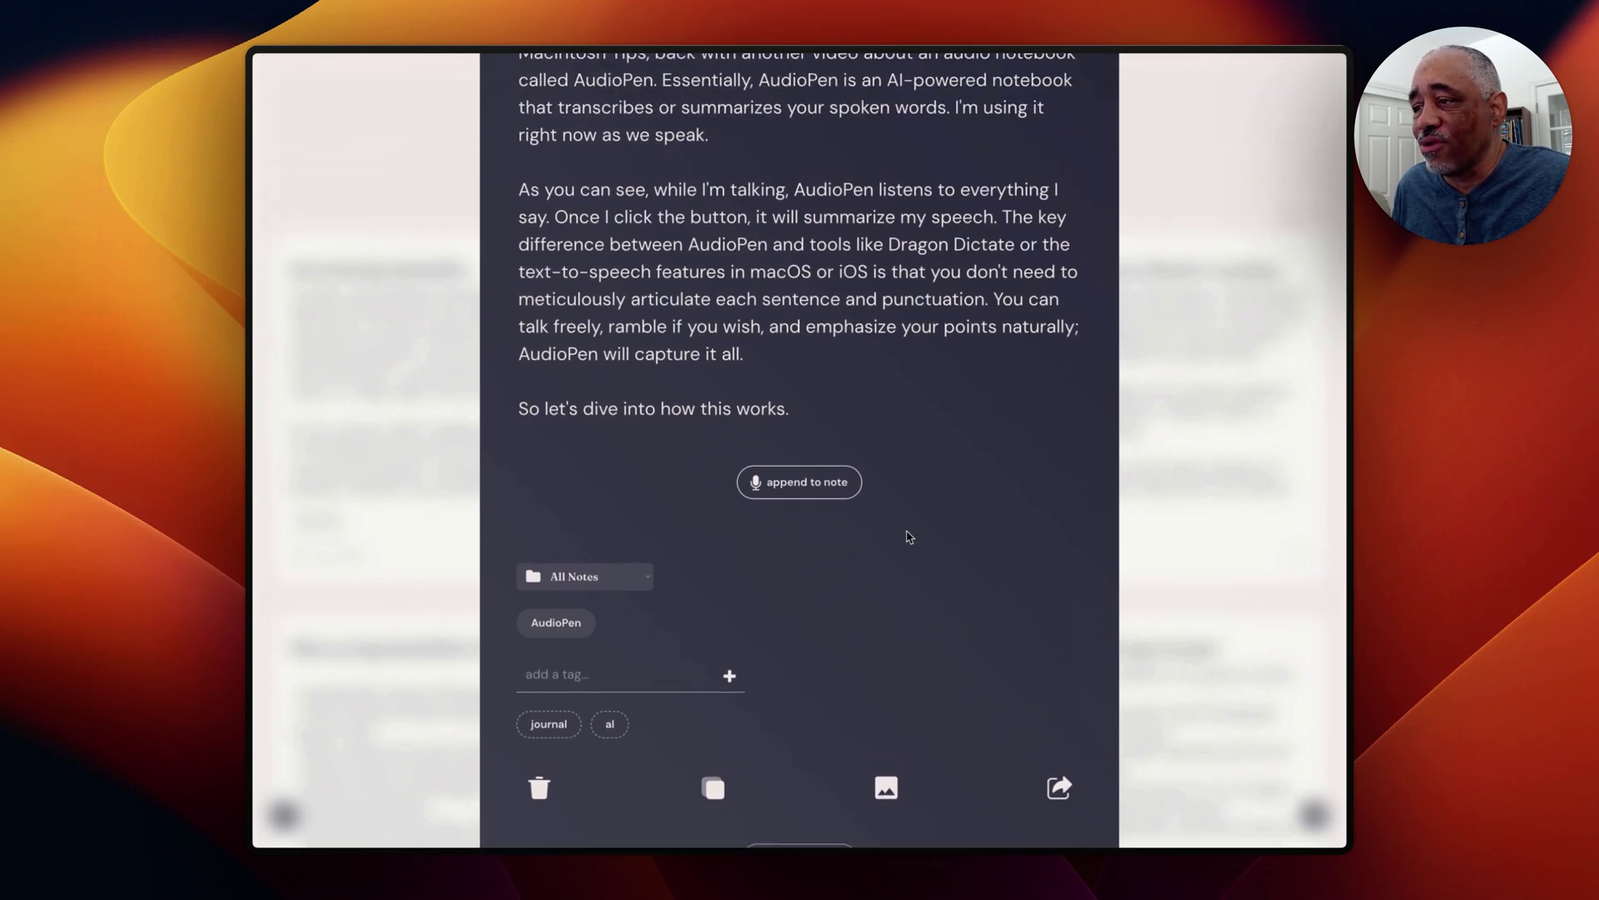
{"action": "scroll", "coordinate": [904, 526], "scroll_direction": "up", "scroll_amount": 3}
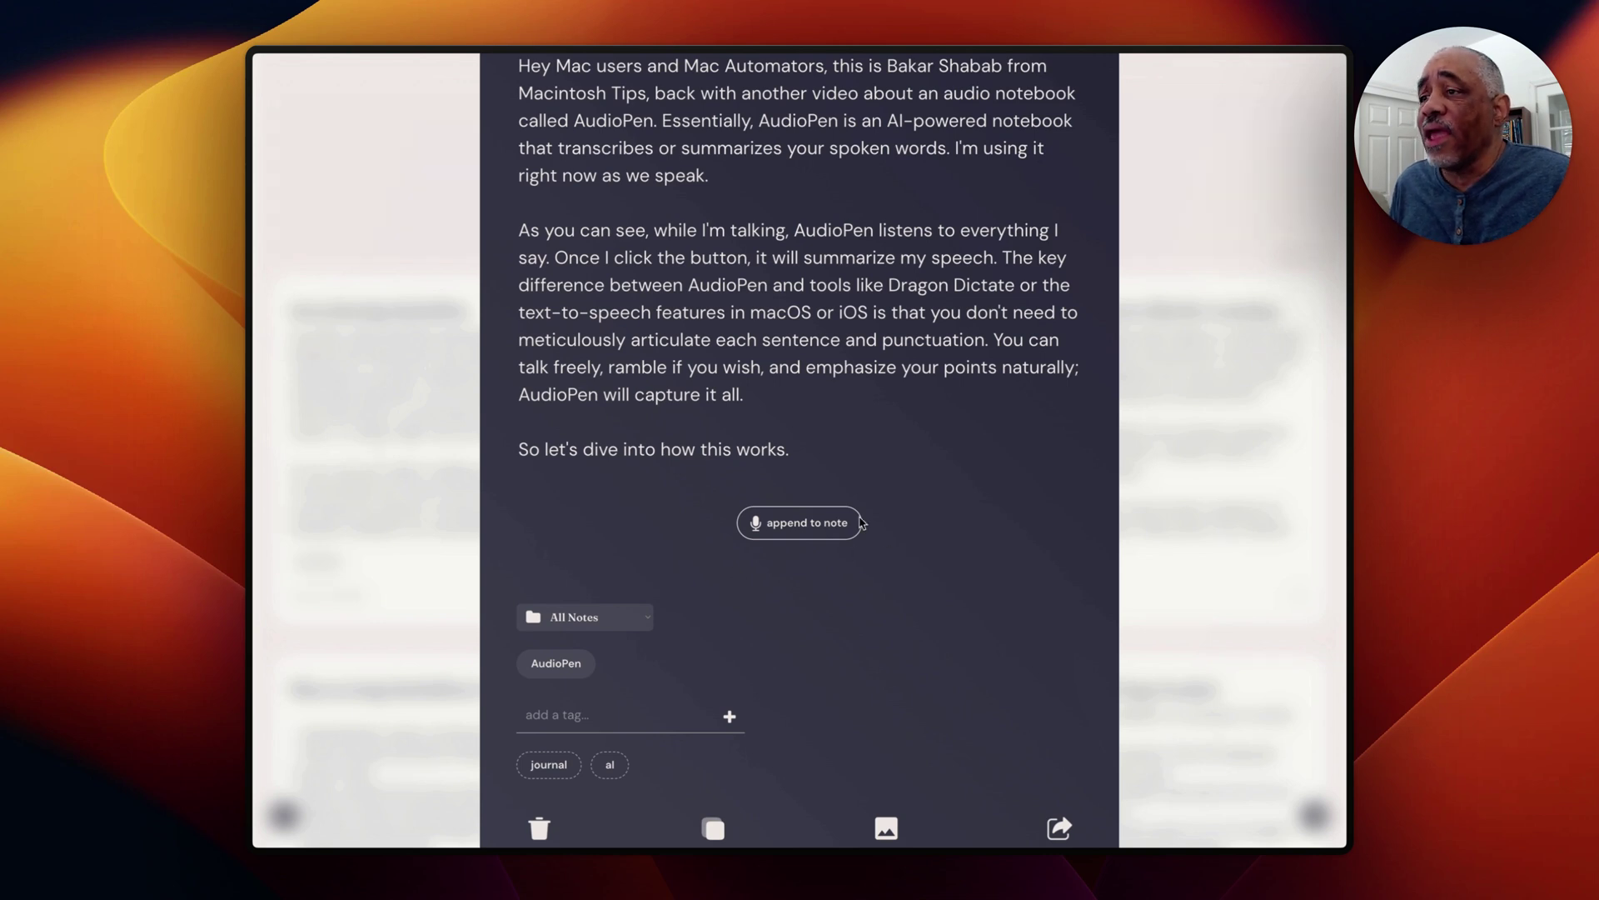
{"action": "scroll", "coordinate": [911, 500], "scroll_direction": "up", "scroll_amount": 2}
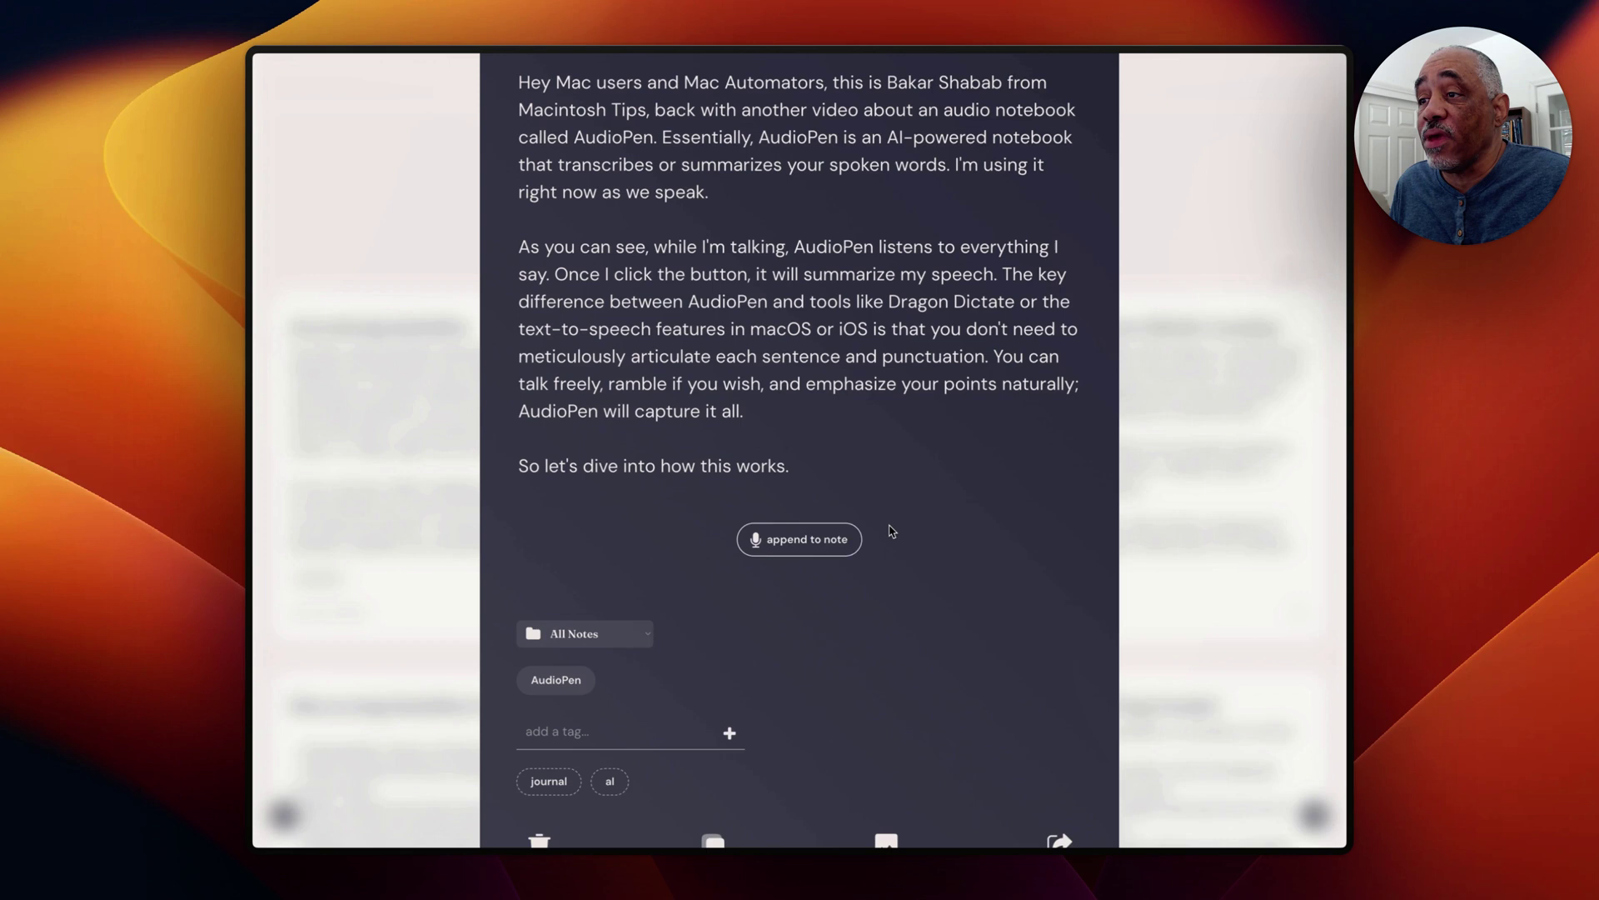
{"action": "scroll", "coordinate": [888, 537], "scroll_direction": "up", "scroll_amount": 3}
{"action": "scroll", "coordinate": [889, 531], "scroll_direction": "up", "scroll_amount": 3}
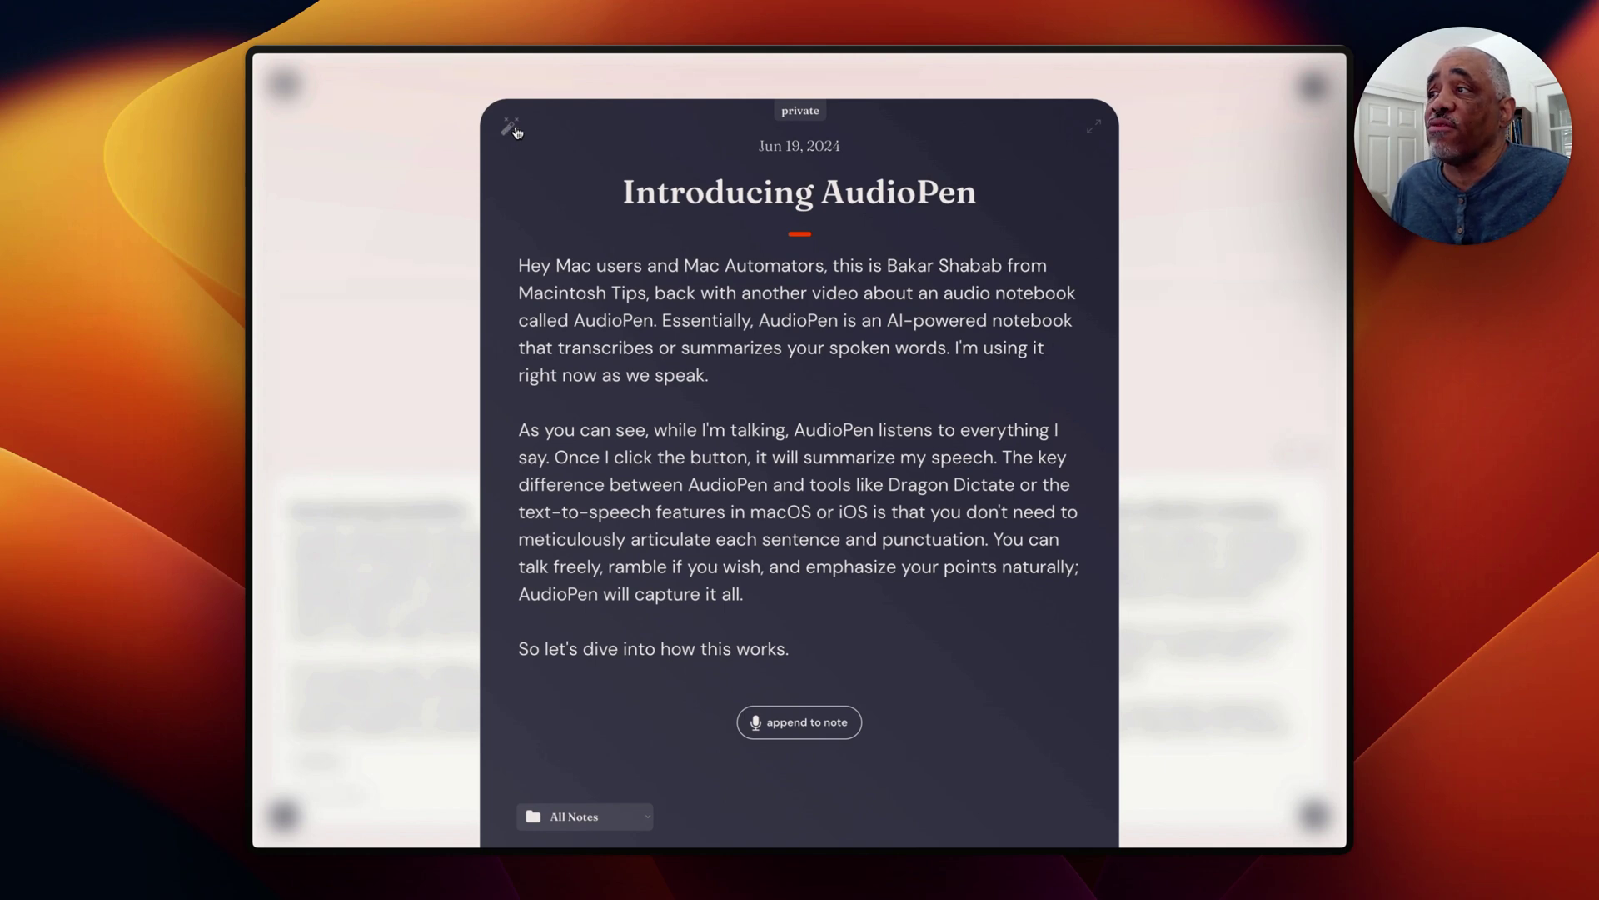
Bring up the Rewrite options for the 'Introducing AudioPen' note.
{"action": "left_click", "coordinate": [510, 131]}
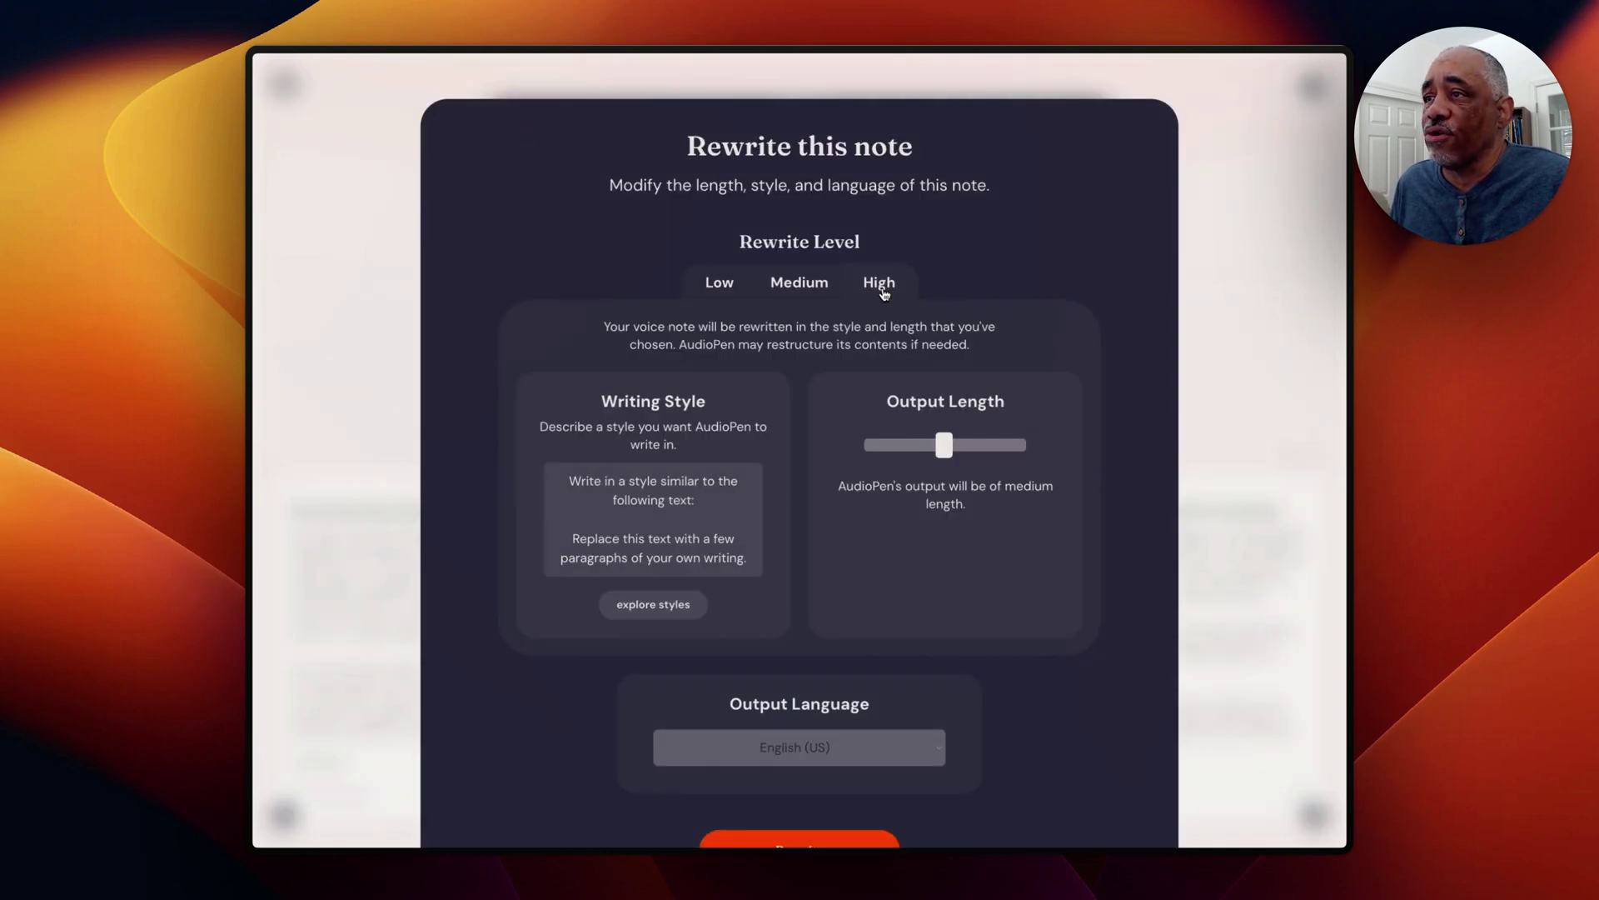
{"action": "scroll", "coordinate": [887, 287], "scroll_direction": "down", "scroll_amount": 4}
{"action": "scroll", "coordinate": [899, 286], "scroll_direction": "up", "scroll_amount": 4}
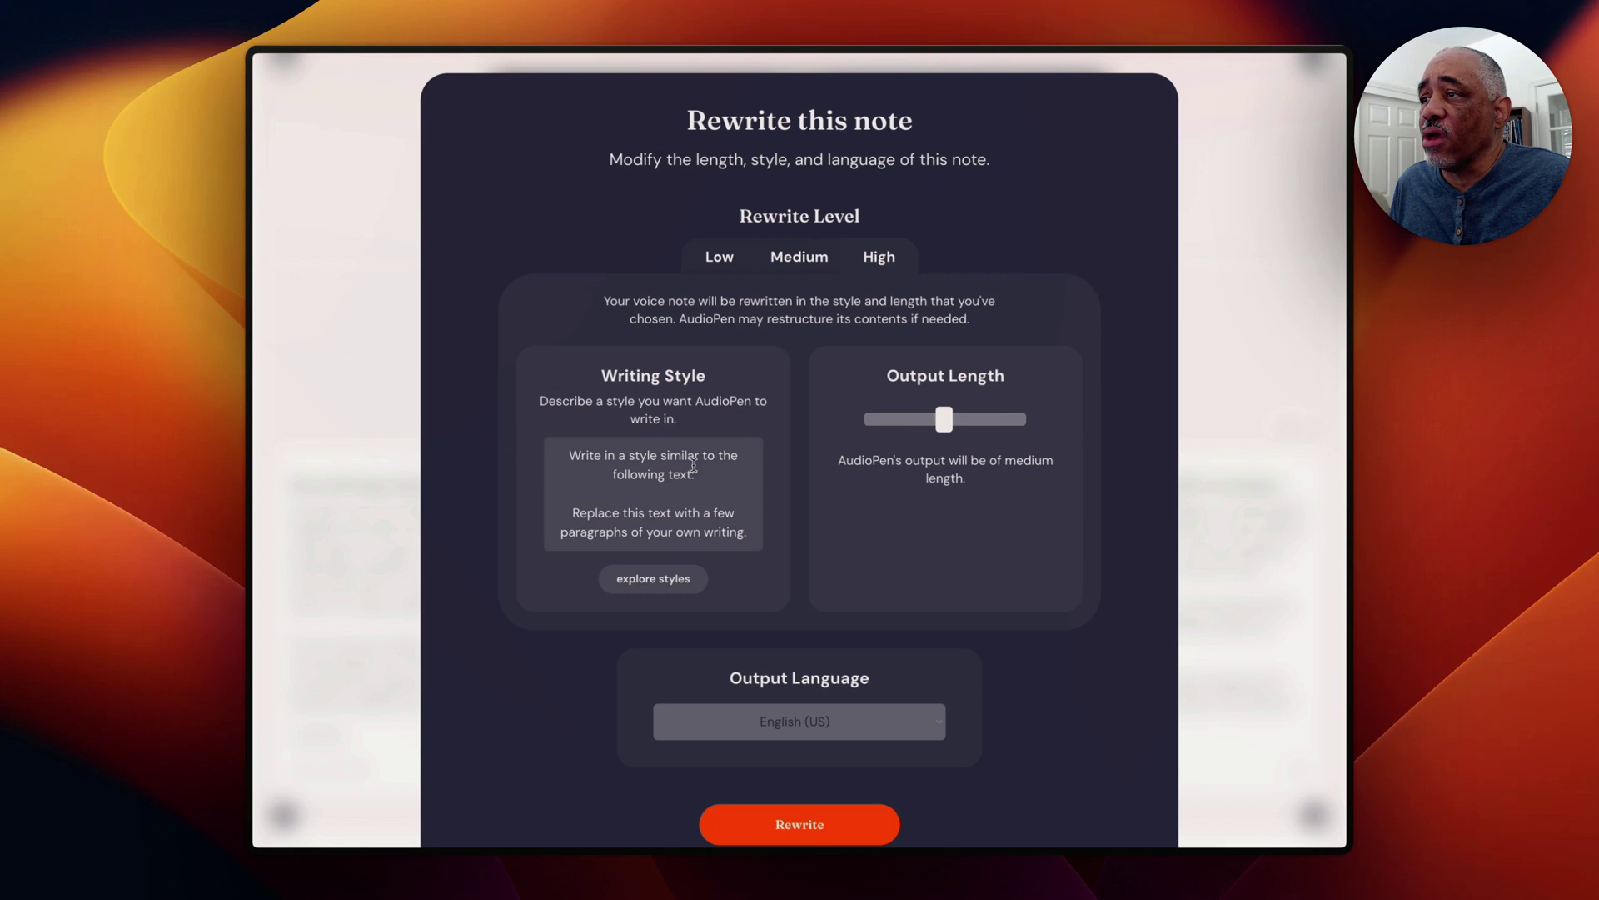
{"action": "scroll", "coordinate": [727, 511], "scroll_direction": "down", "scroll_amount": 2}
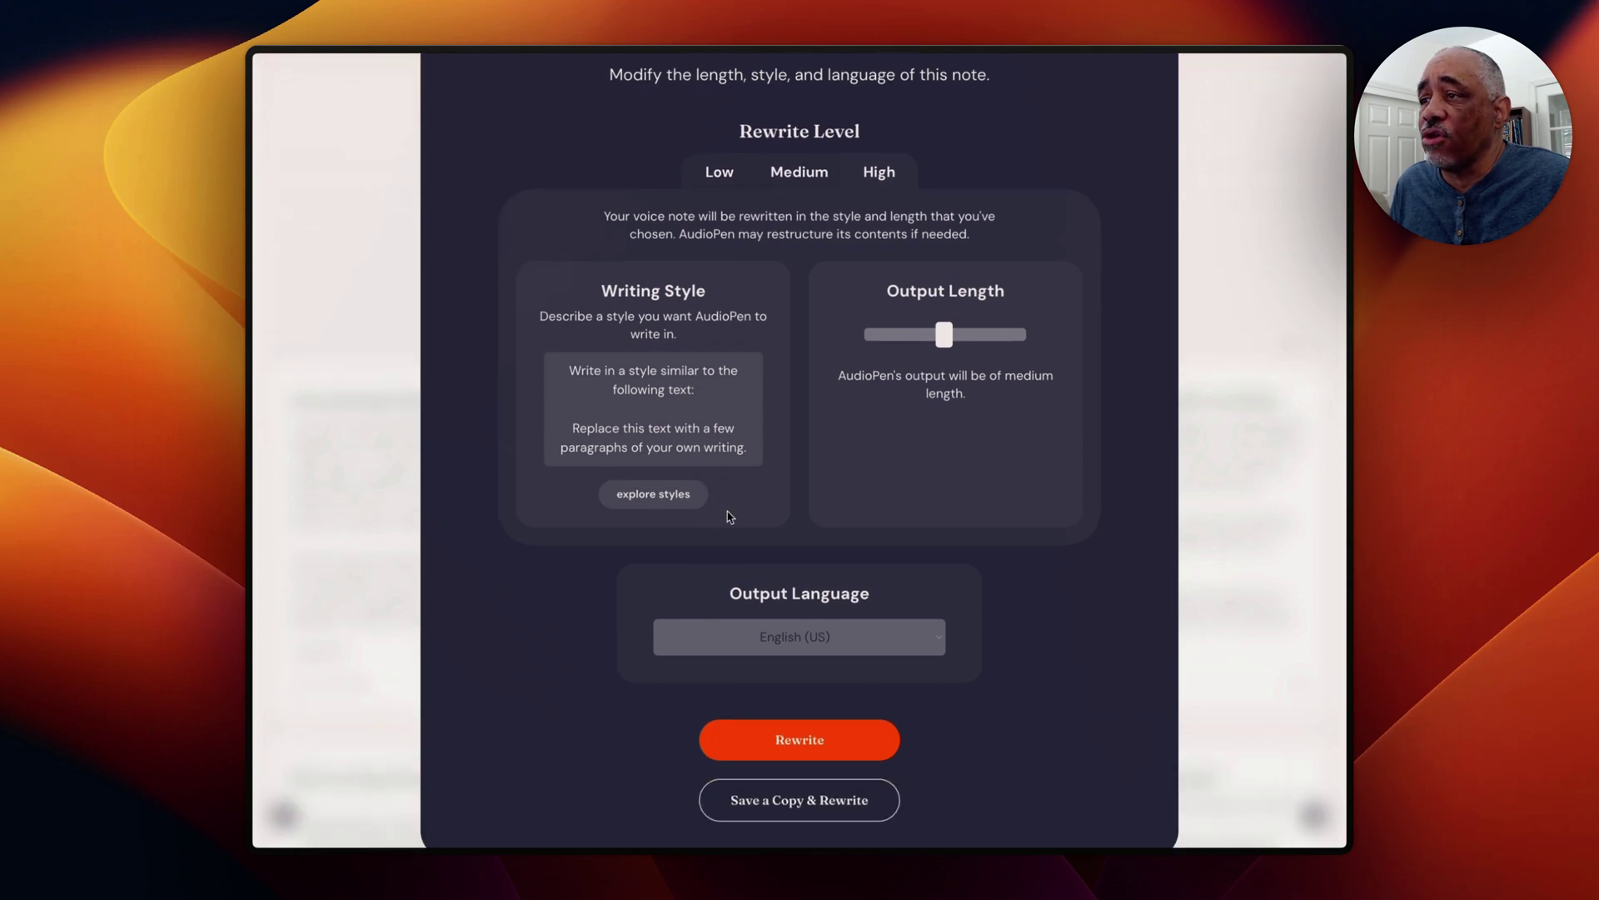
Go to Writing Styles and look through the Preset Styles and Custom Styles lists.
{"action": "left_click", "coordinate": [677, 499]}
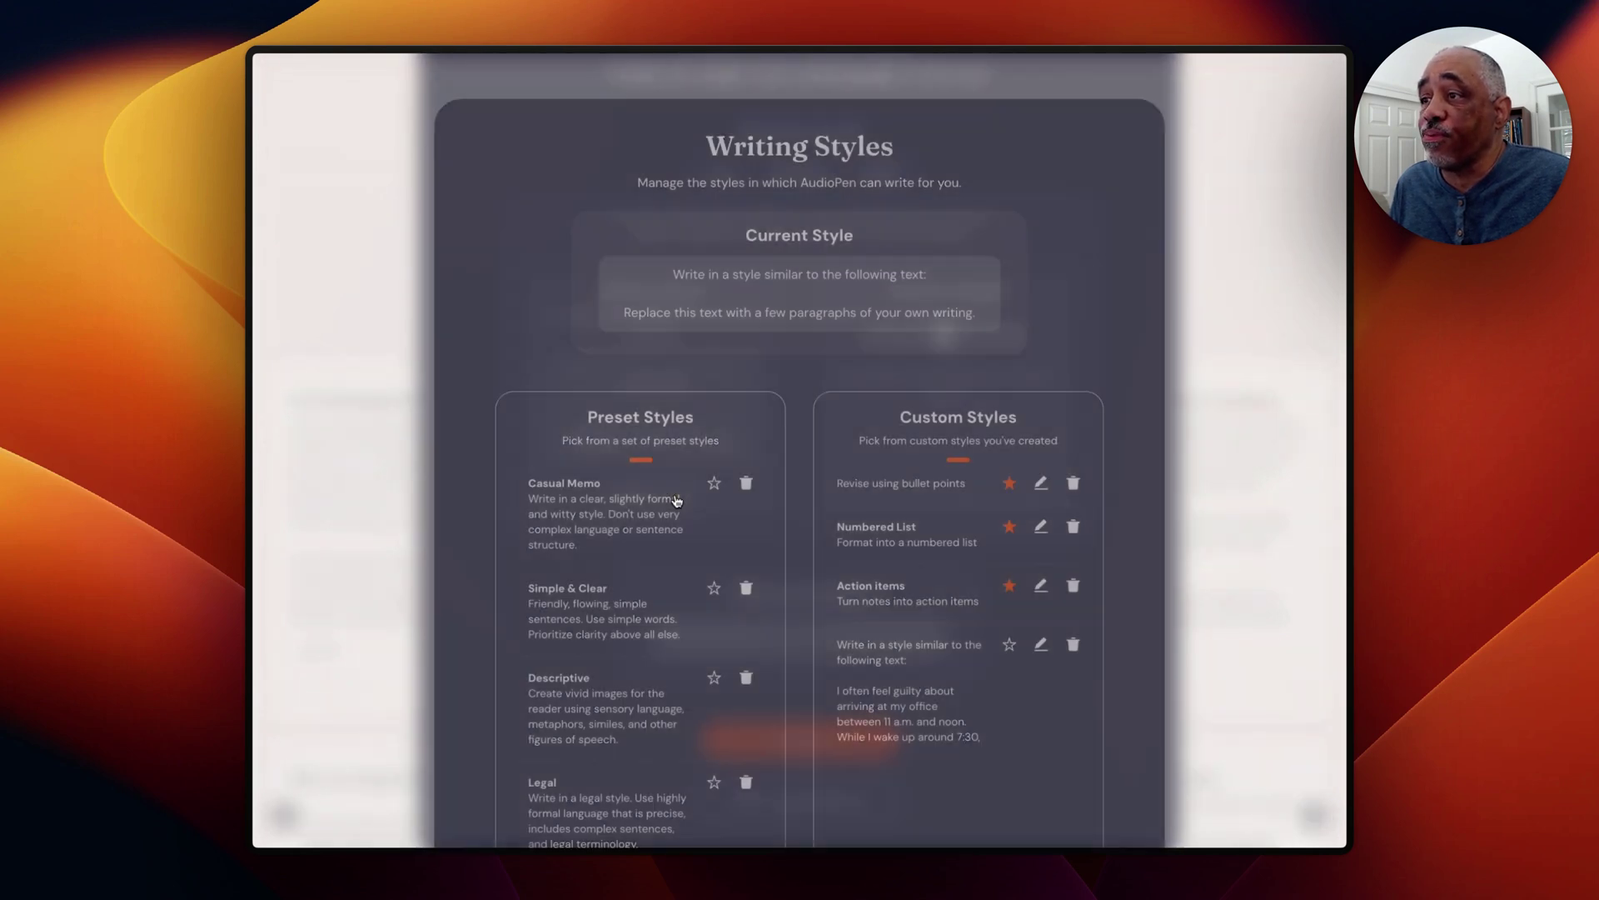
{"action": "scroll", "coordinate": [741, 450], "scroll_direction": "down", "scroll_amount": 4}
{"action": "scroll", "coordinate": [739, 448], "scroll_direction": "up", "scroll_amount": 2}
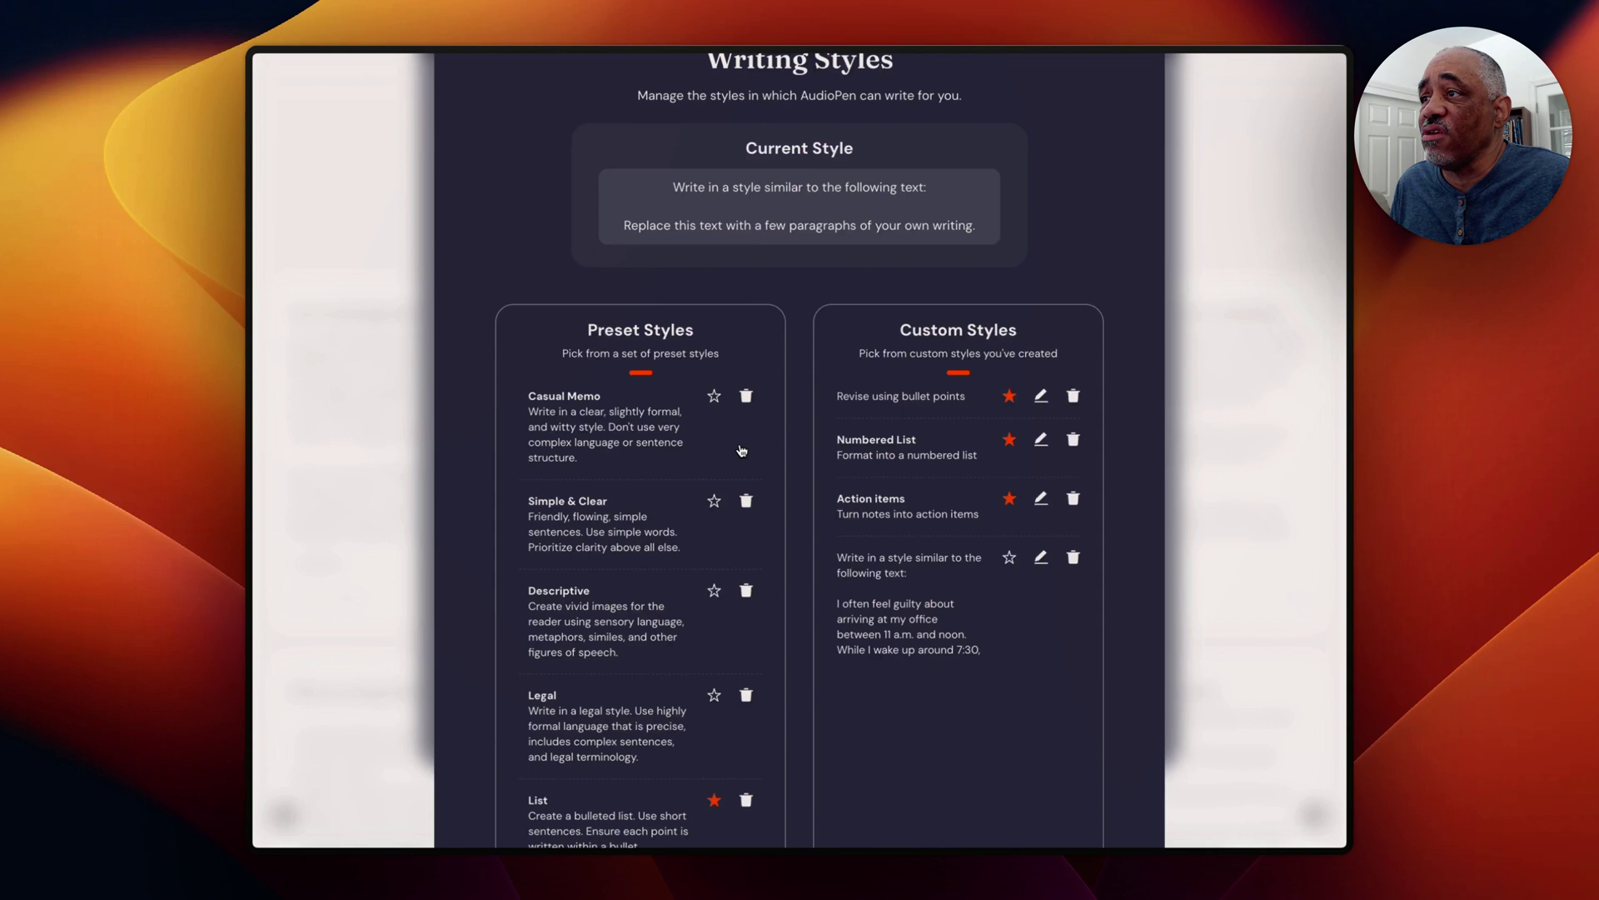
{"action": "scroll", "coordinate": [742, 447], "scroll_direction": "down", "scroll_amount": 2}
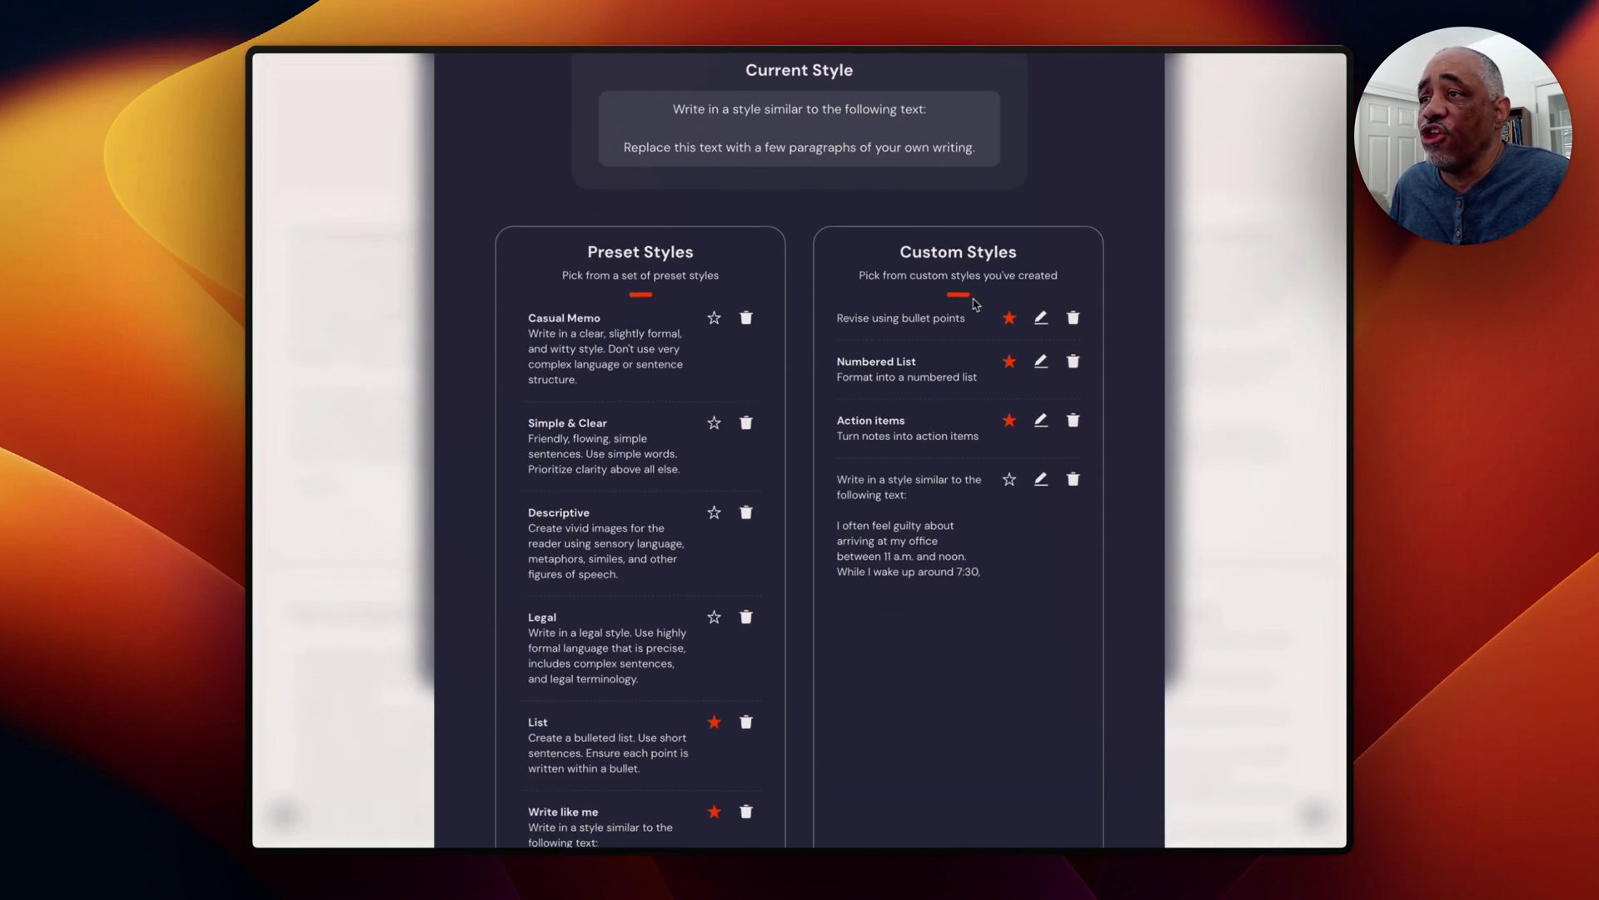
{"action": "scroll", "coordinate": [633, 386], "scroll_direction": "down", "scroll_amount": 1}
{"action": "scroll", "coordinate": [635, 386], "scroll_direction": "down", "scroll_amount": 6}
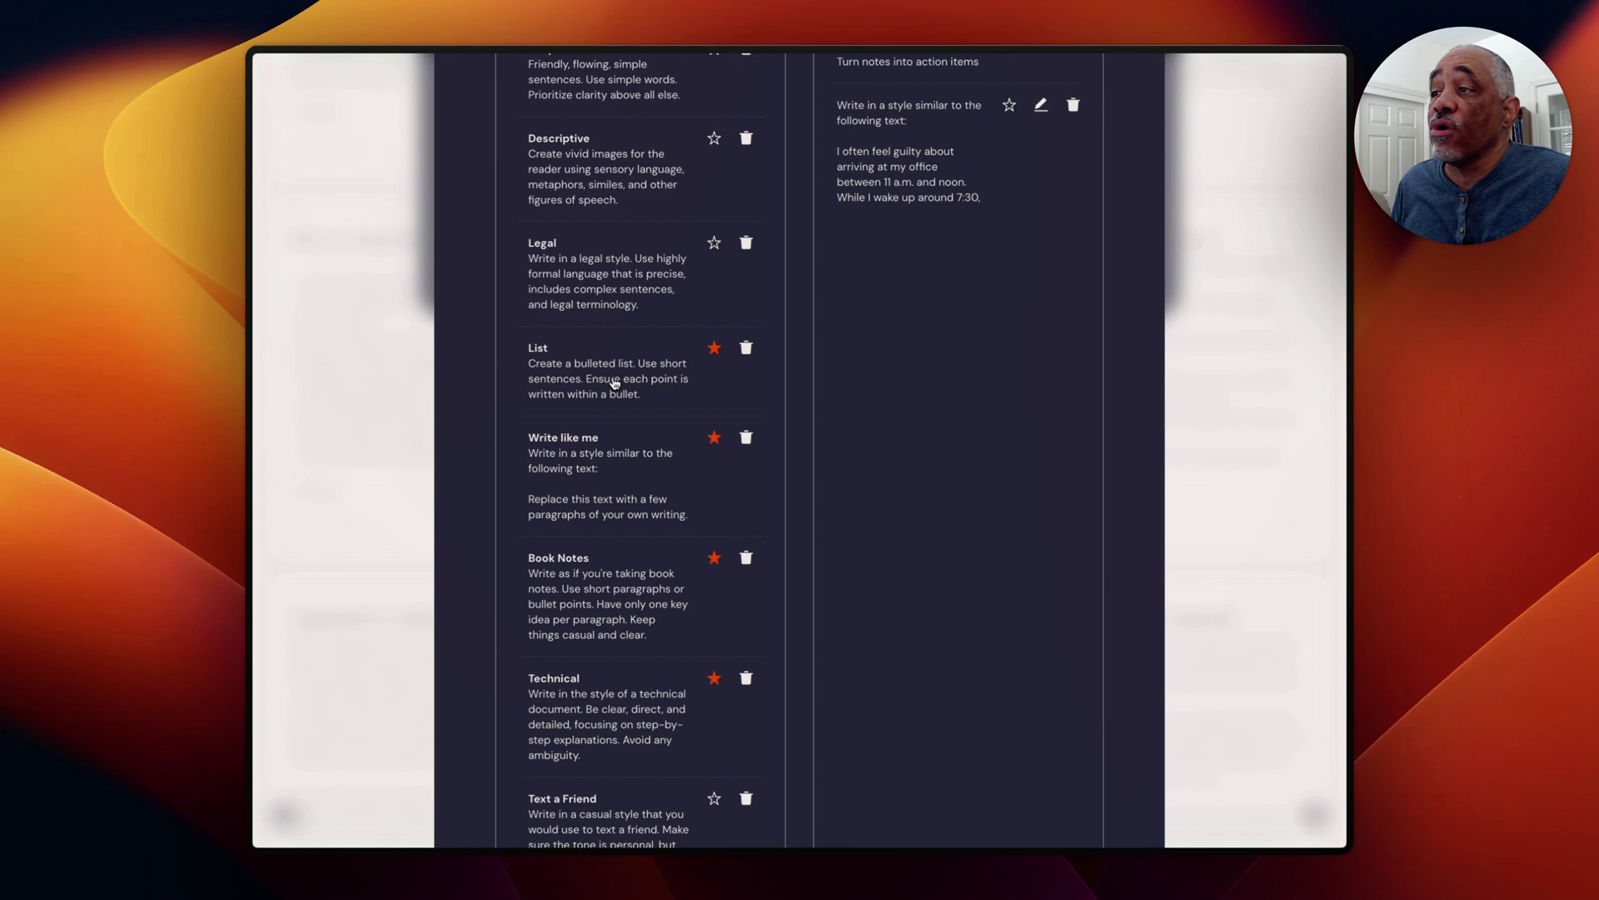
{"action": "scroll", "coordinate": [599, 384], "scroll_direction": "down", "scroll_amount": 1}
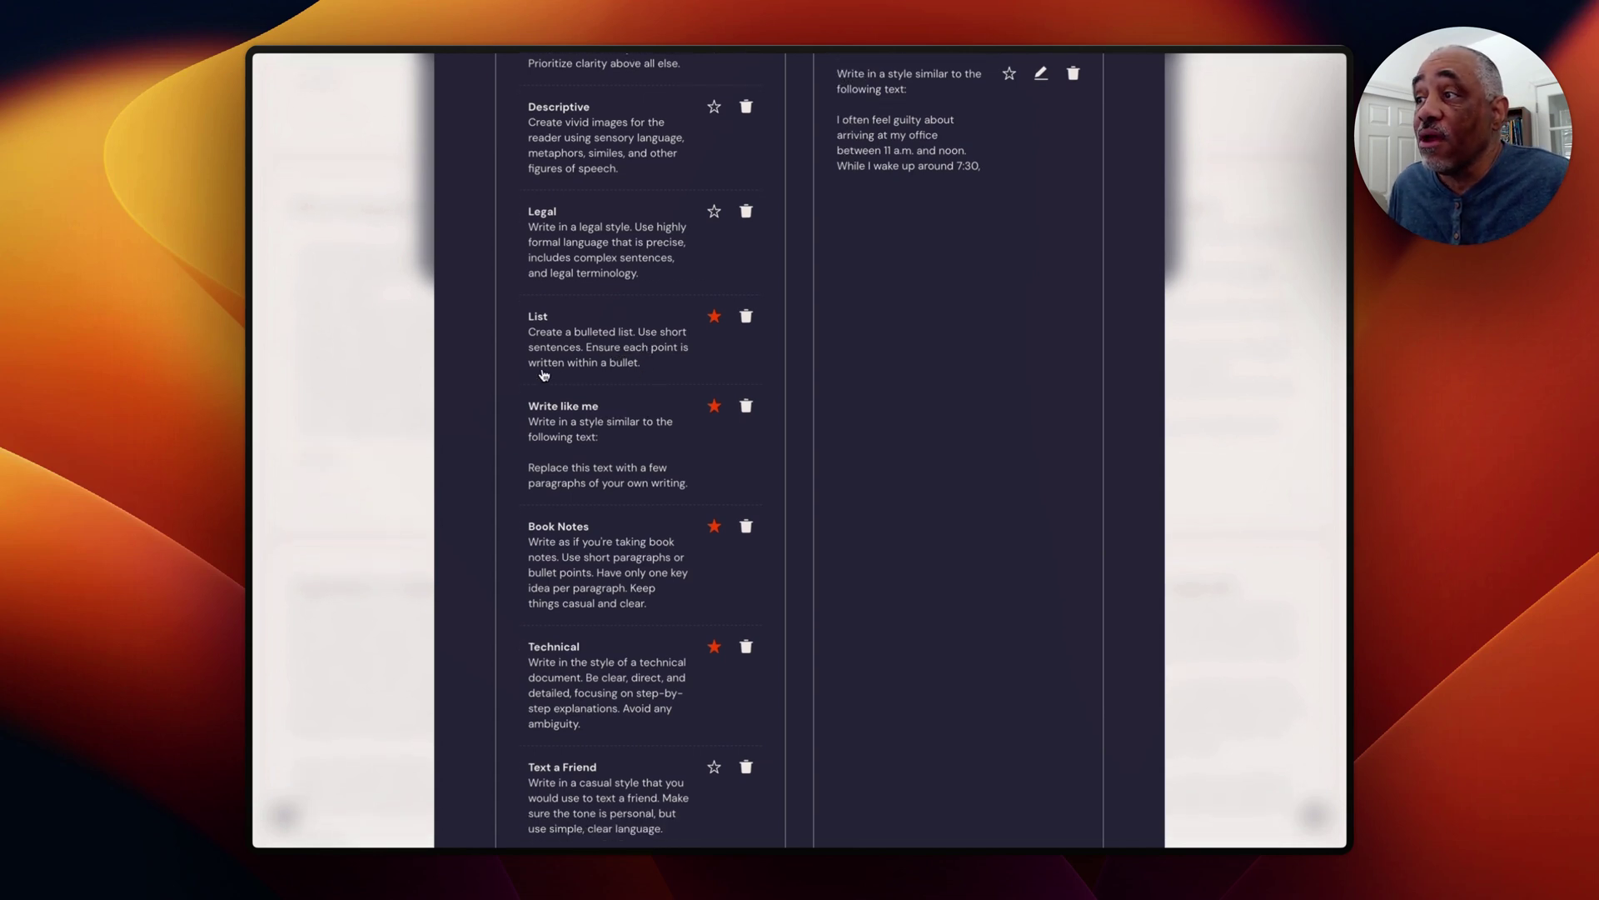
{"action": "scroll", "coordinate": [615, 410], "scroll_direction": "down", "scroll_amount": 1}
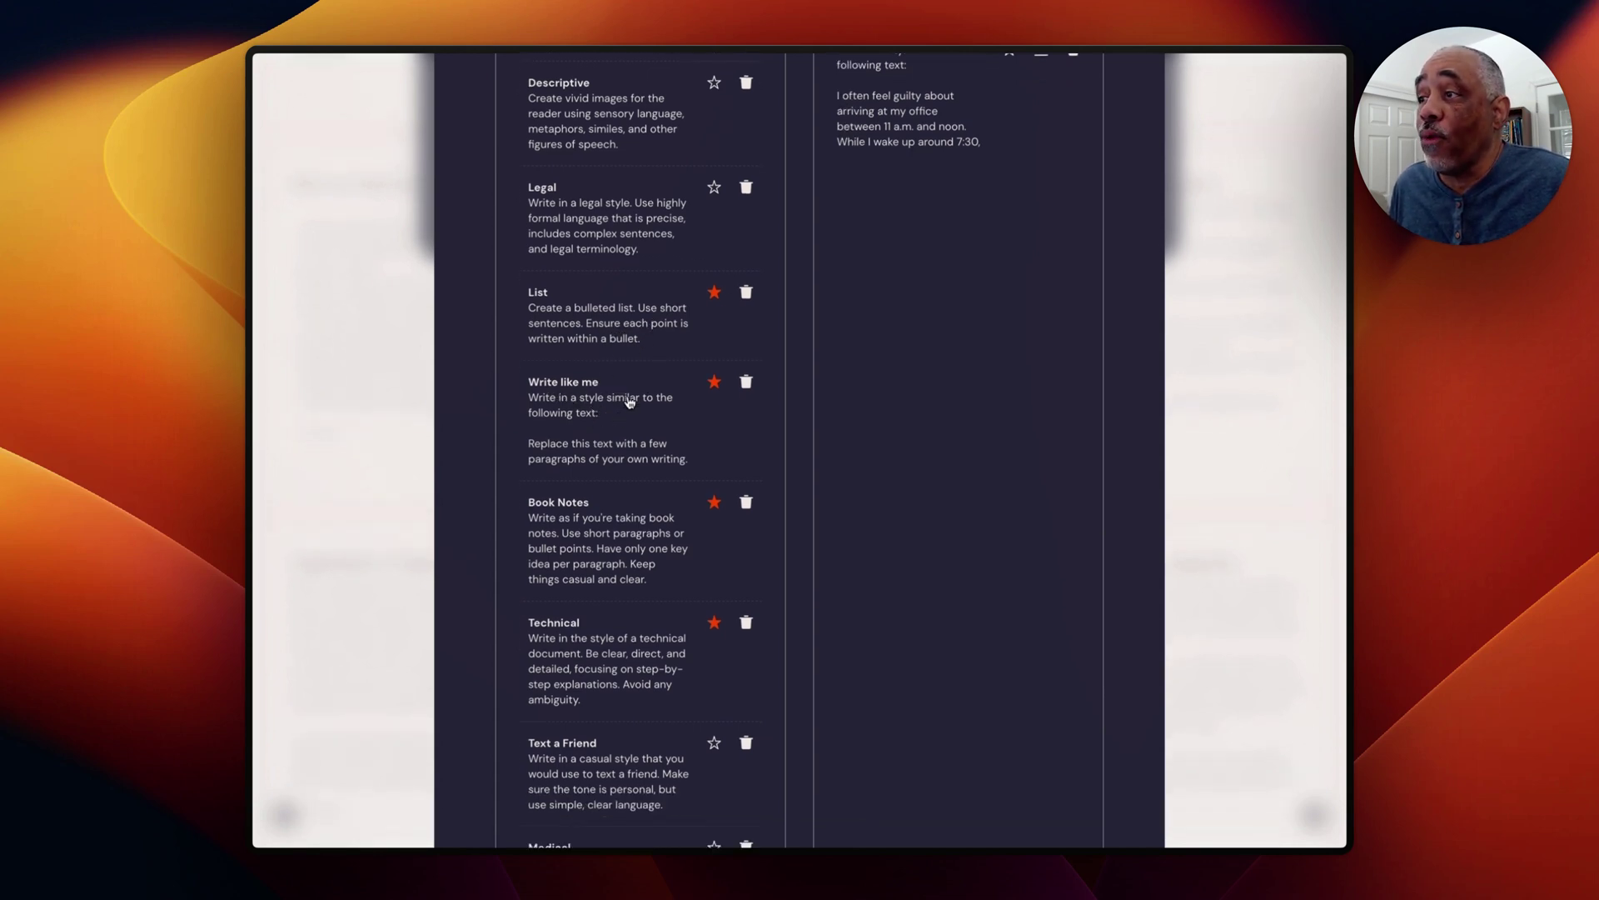
{"action": "scroll", "coordinate": [652, 398], "scroll_direction": "down", "scroll_amount": 1}
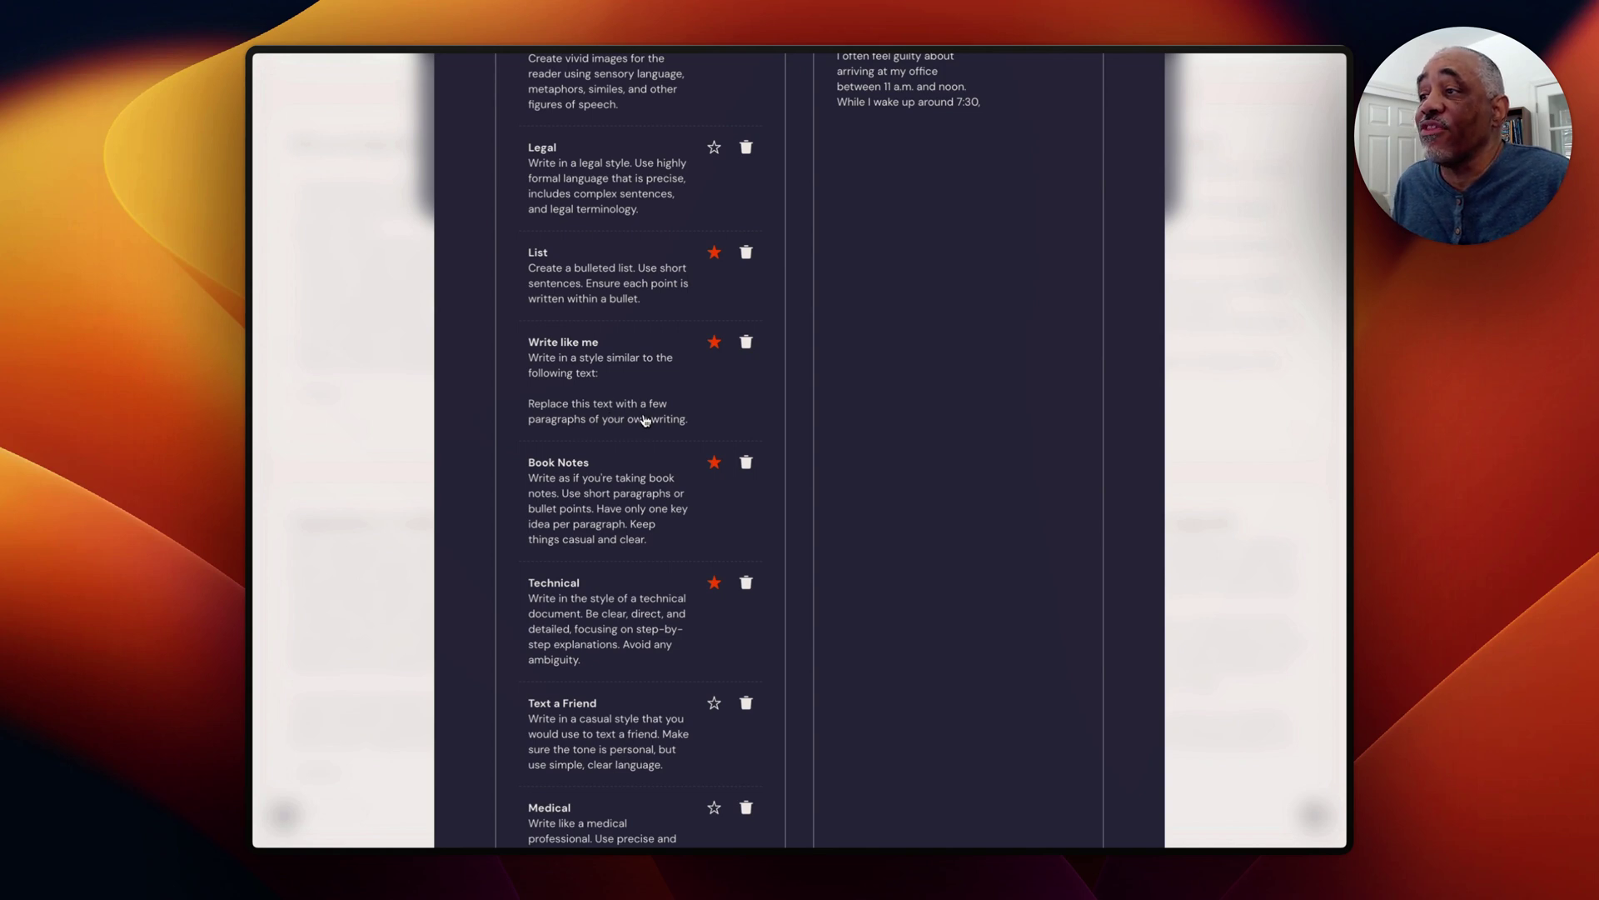
{"action": "scroll", "coordinate": [701, 392], "scroll_direction": "down", "scroll_amount": 1}
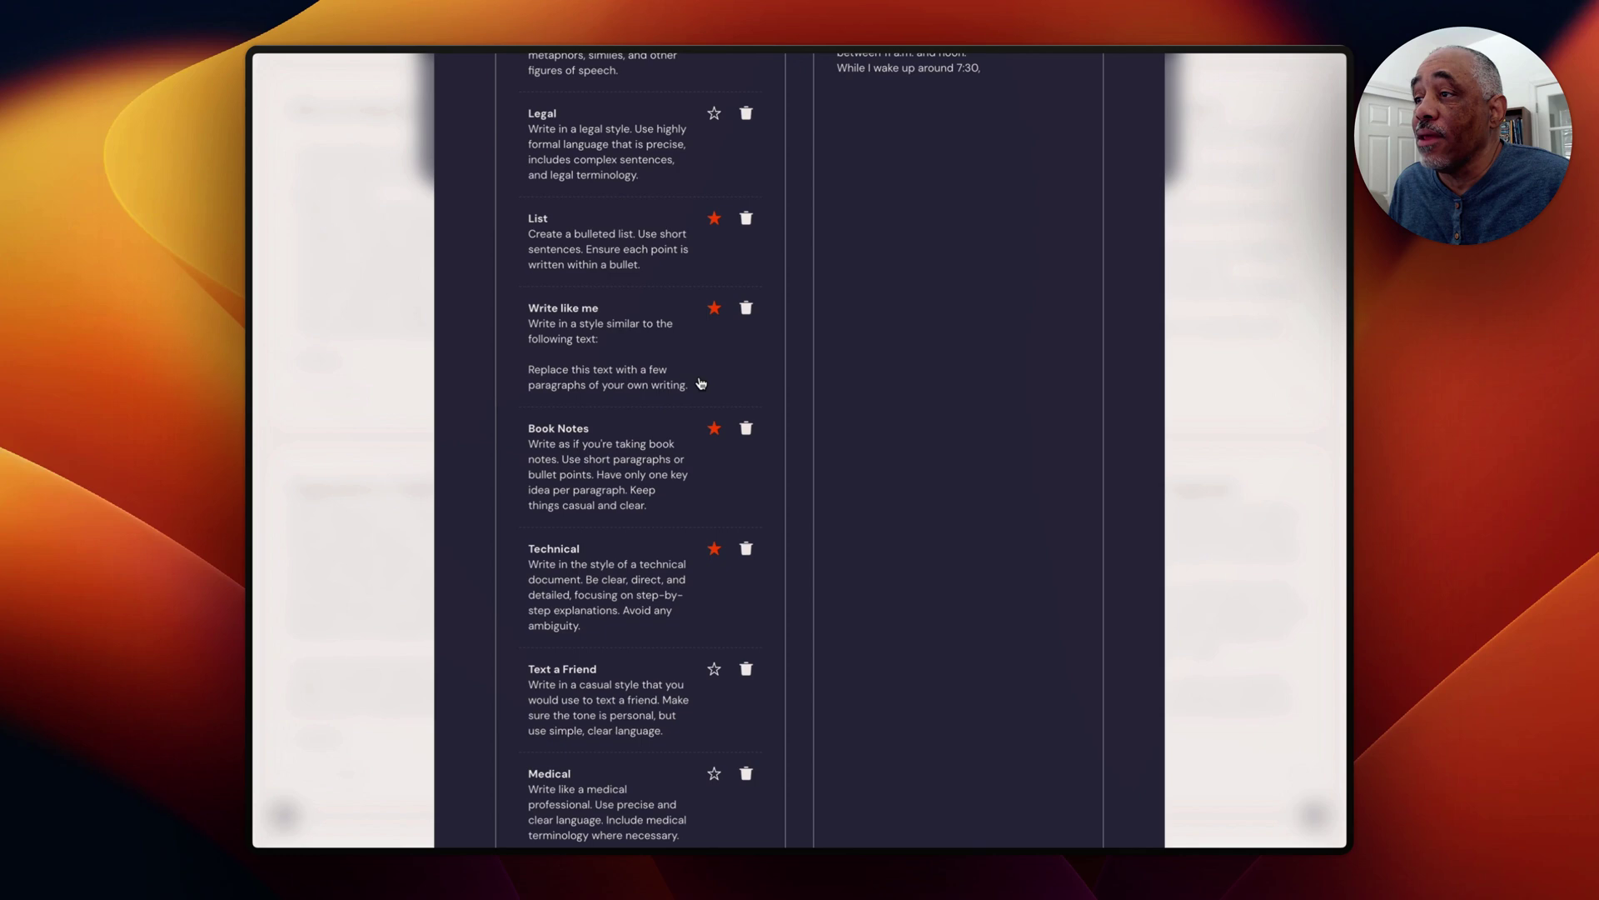
{"action": "scroll", "coordinate": [658, 385], "scroll_direction": "down", "scroll_amount": 5}
{"action": "scroll", "coordinate": [641, 416], "scroll_direction": "down", "scroll_amount": 8}
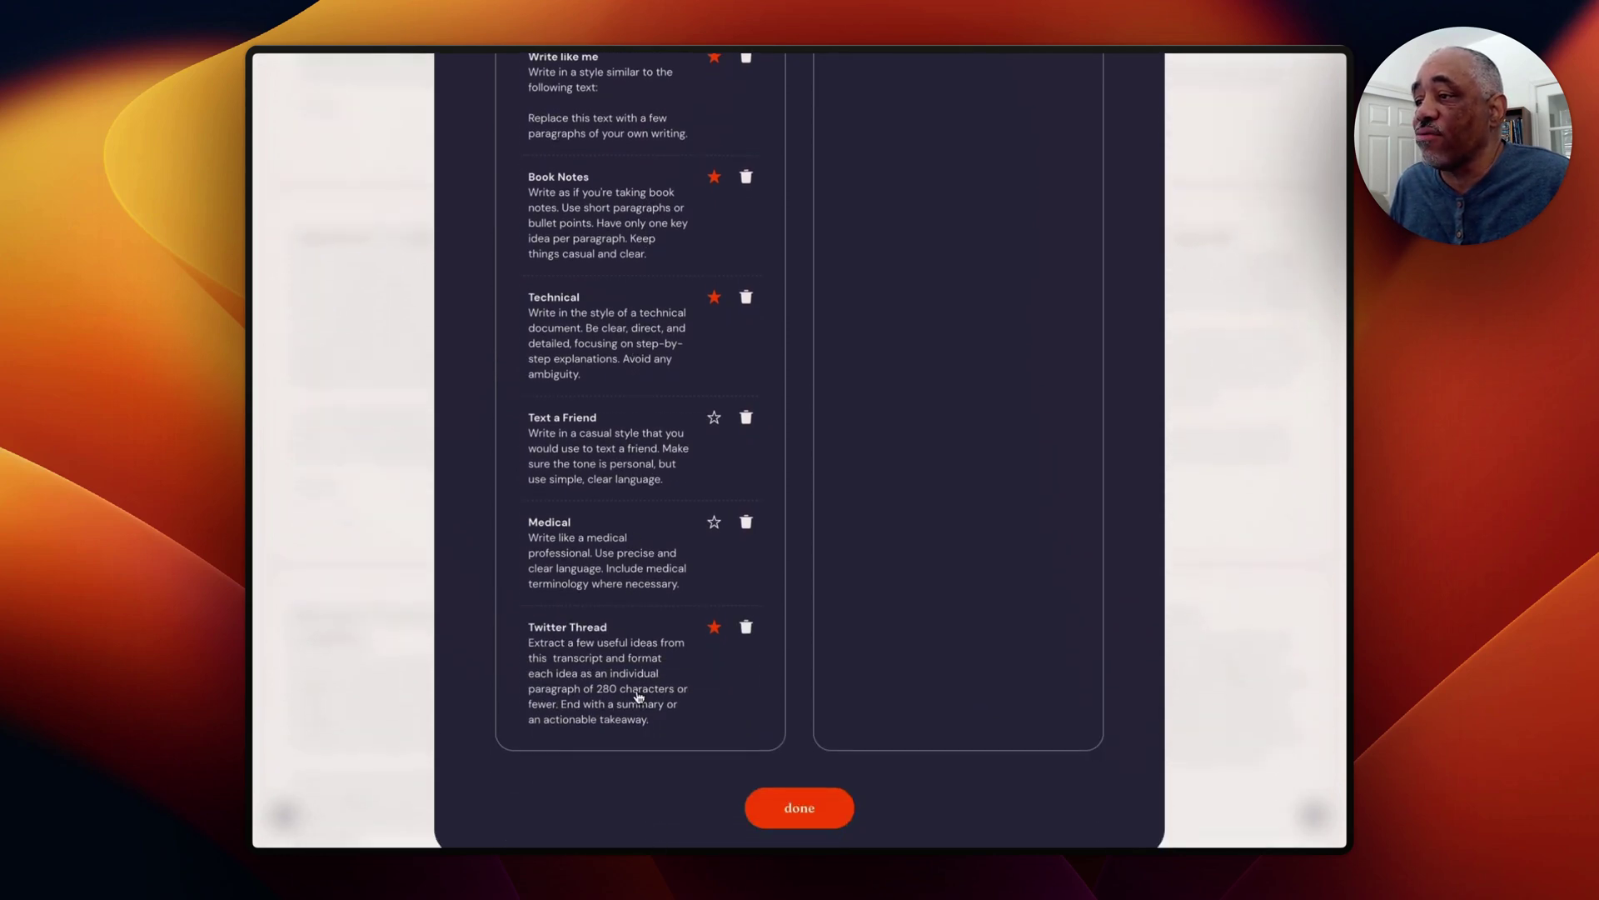
{"action": "scroll", "coordinate": [658, 625], "scroll_direction": "up", "scroll_amount": 15}
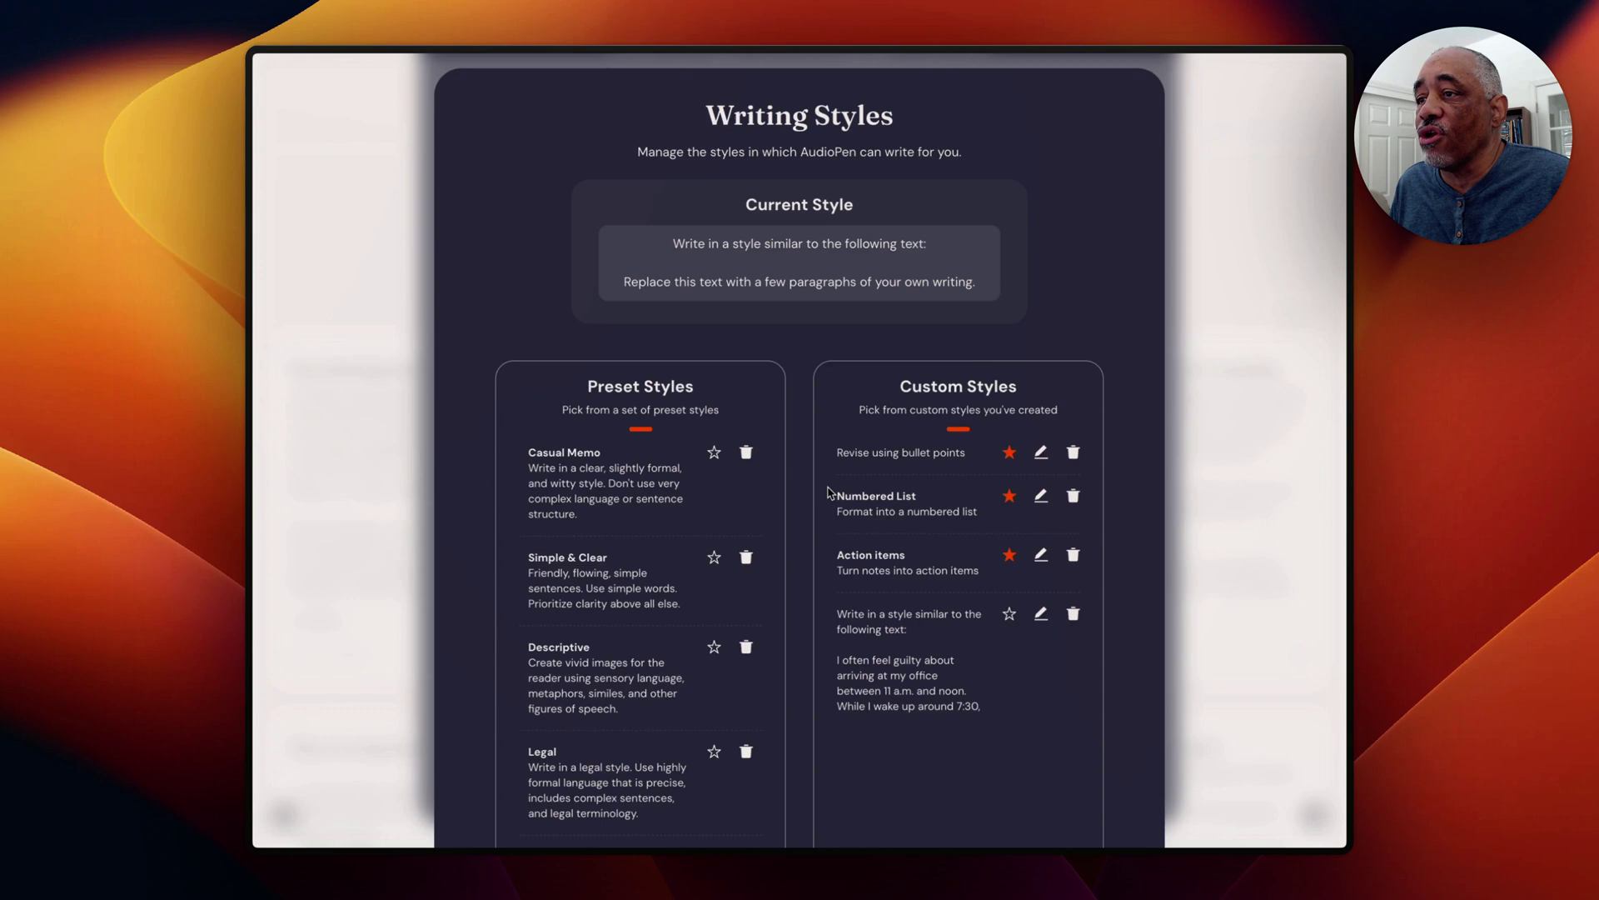
{"action": "scroll", "coordinate": [858, 478], "scroll_direction": "down", "scroll_amount": 5}
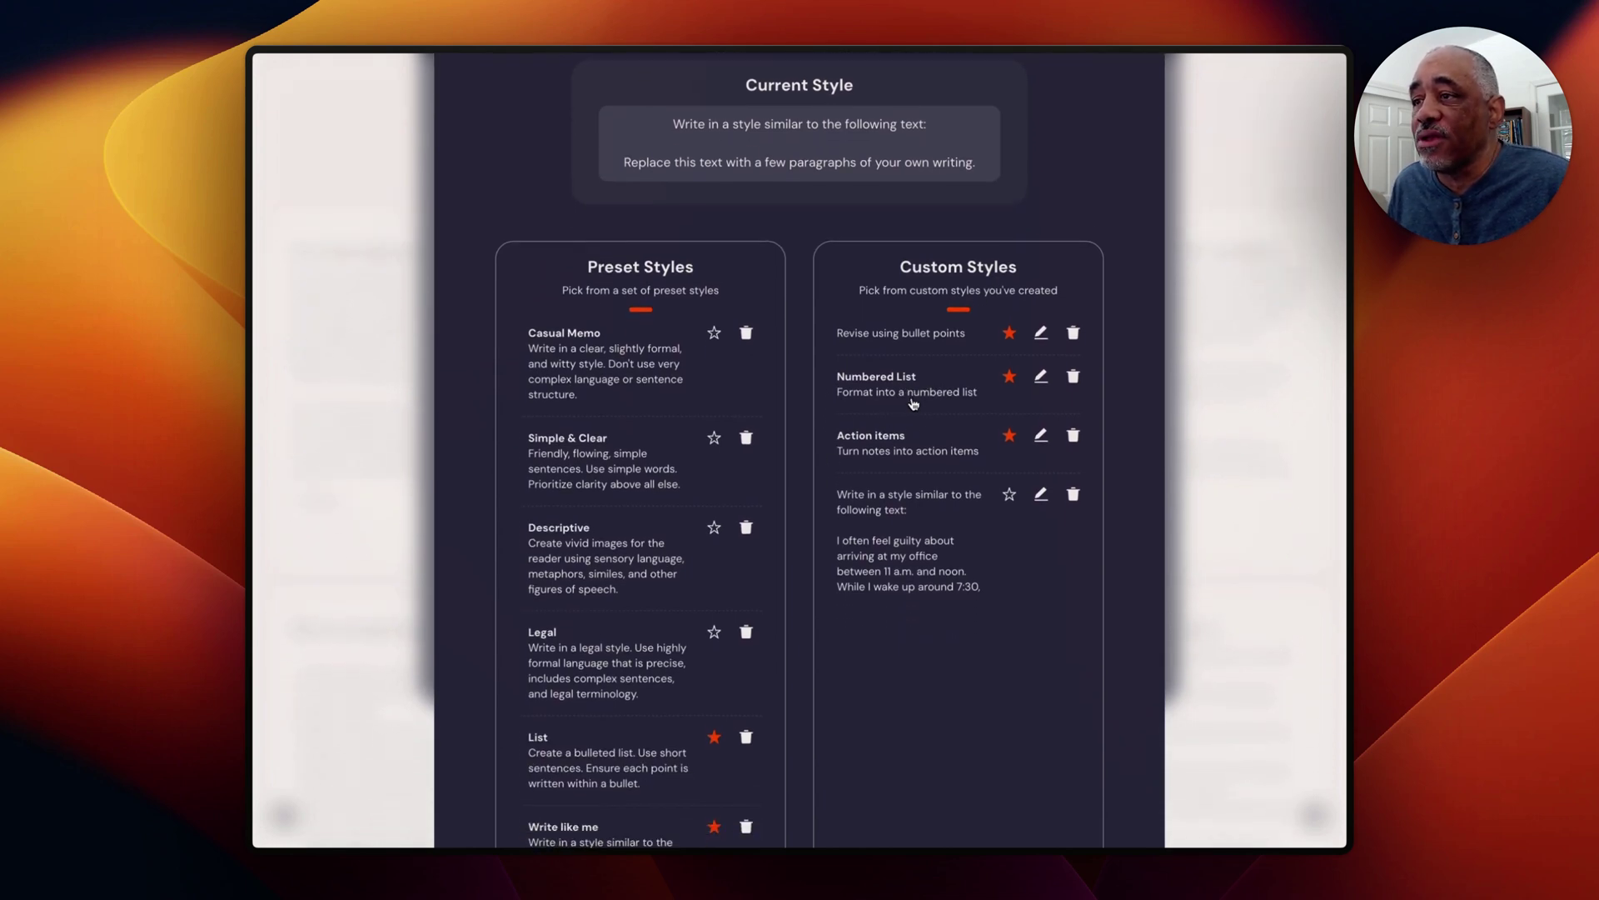
{"action": "scroll", "coordinate": [906, 463], "scroll_direction": "down", "scroll_amount": 1}
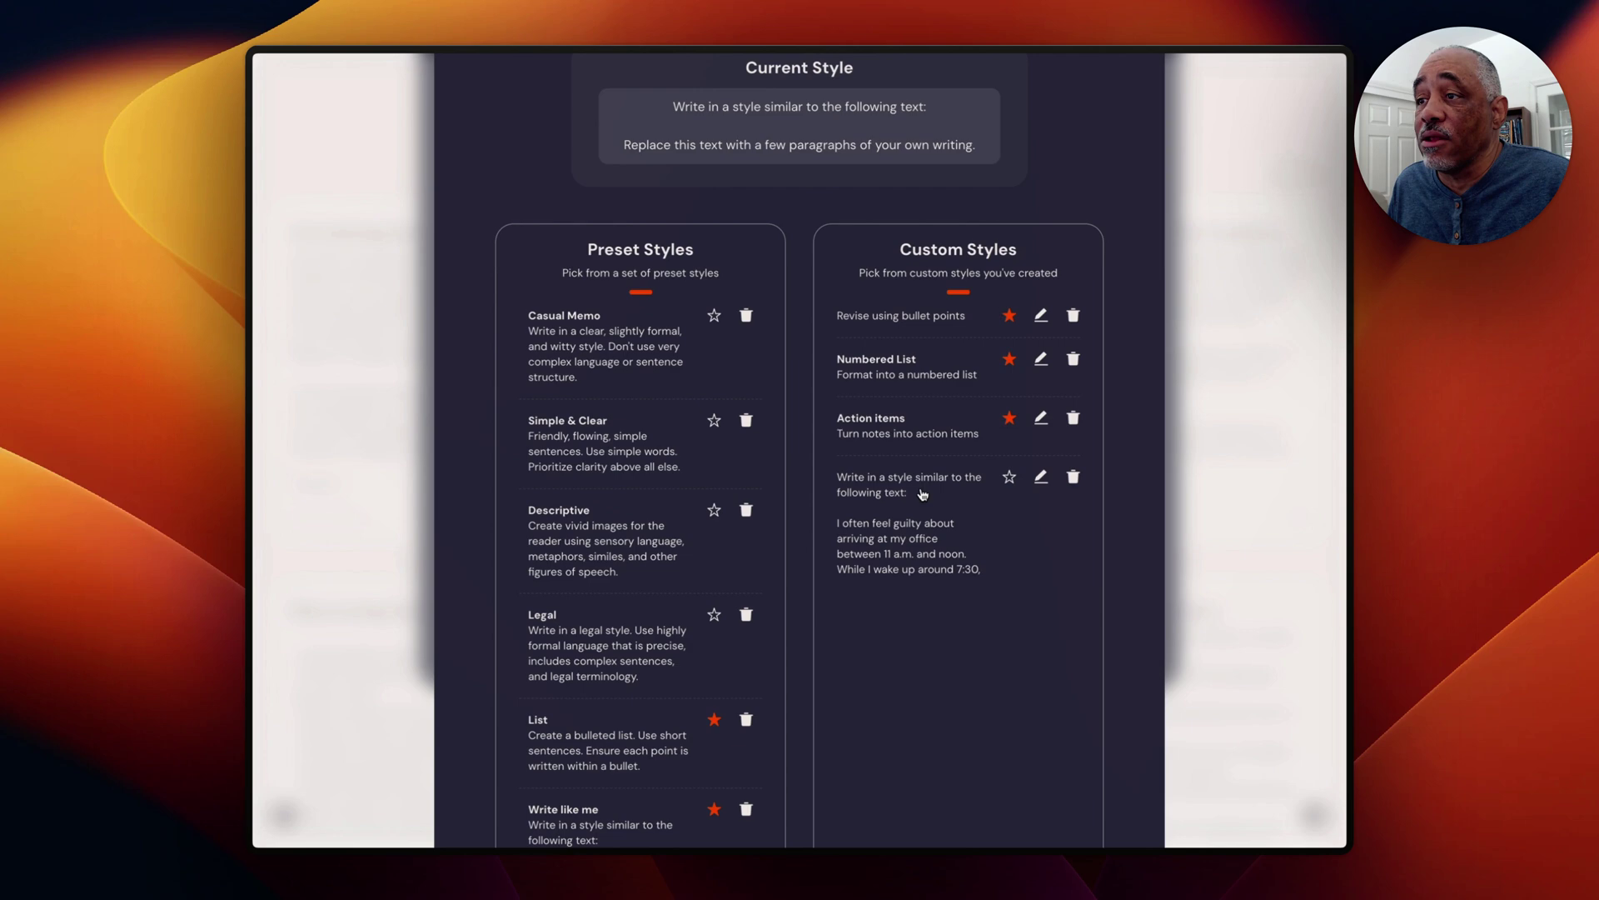
{"action": "scroll", "coordinate": [921, 490], "scroll_direction": "down", "scroll_amount": 1}
{"action": "scroll", "coordinate": [947, 525], "scroll_direction": "up", "scroll_amount": 1}
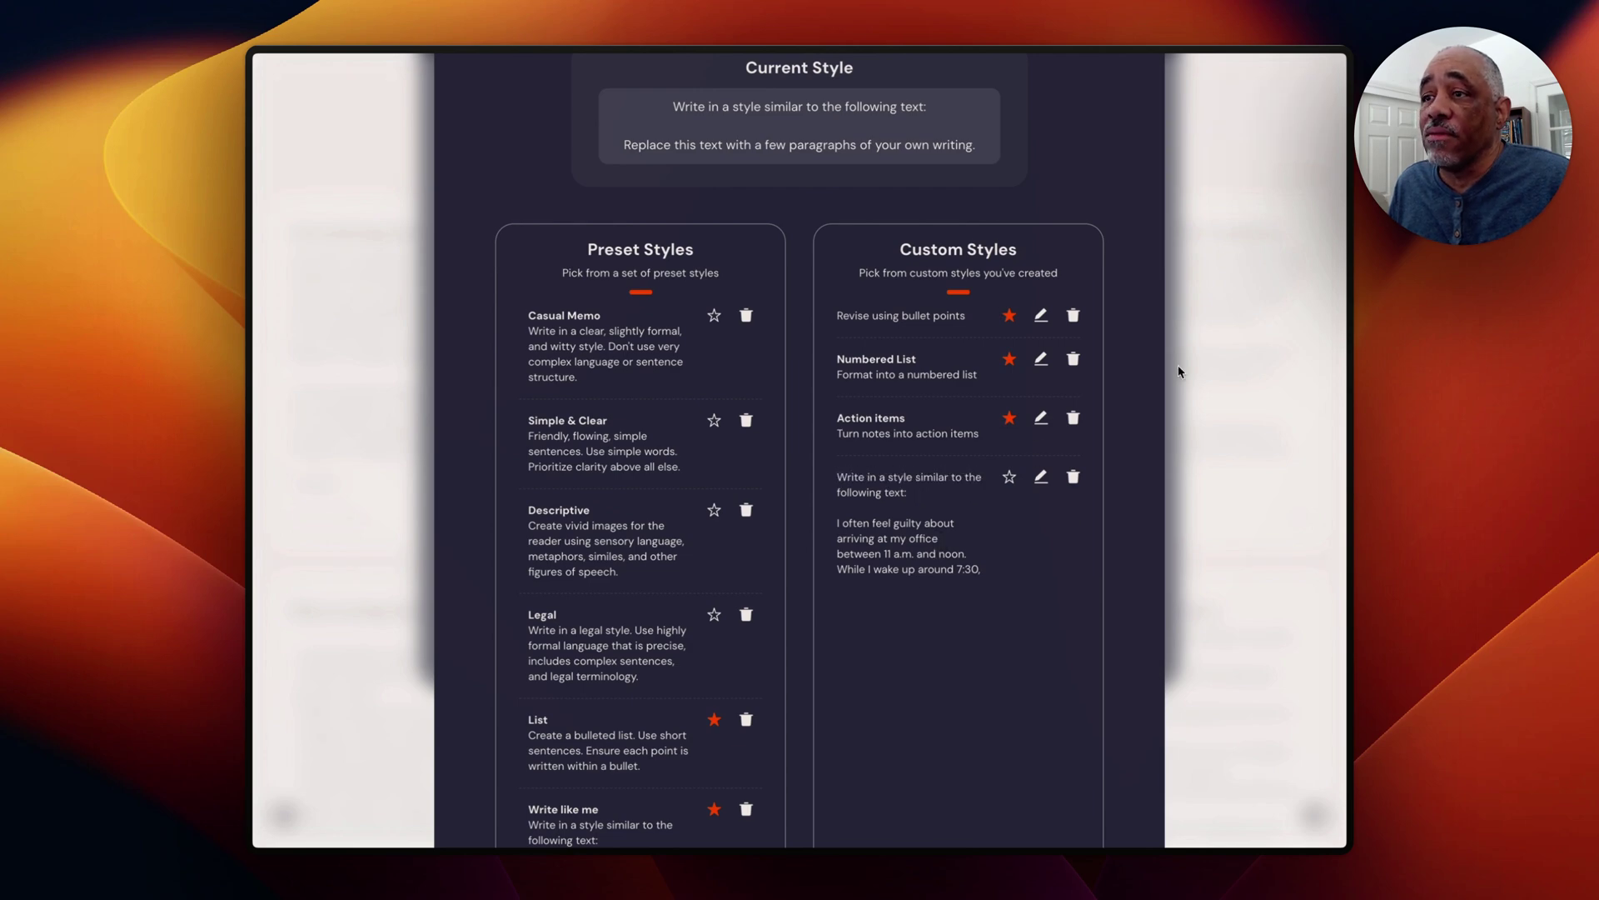
{"action": "scroll", "coordinate": [1216, 300], "scroll_direction": "down", "scroll_amount": 7}
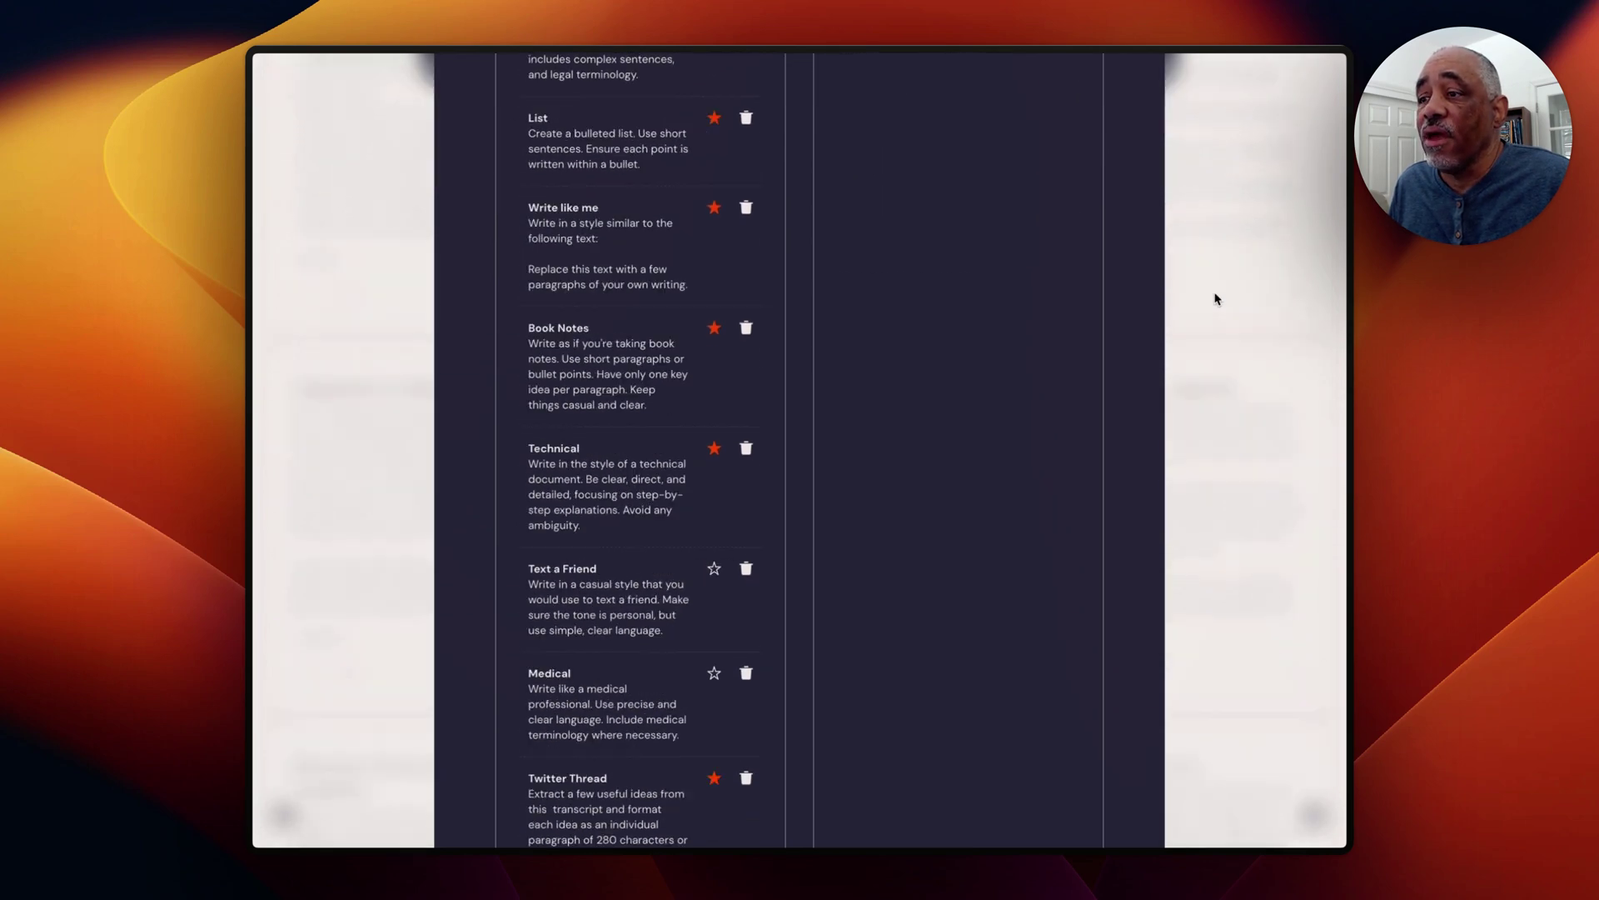
{"action": "scroll", "coordinate": [1216, 298], "scroll_direction": "down", "scroll_amount": 2}
{"action": "scroll", "coordinate": [1217, 292], "scroll_direction": "up", "scroll_amount": 9}
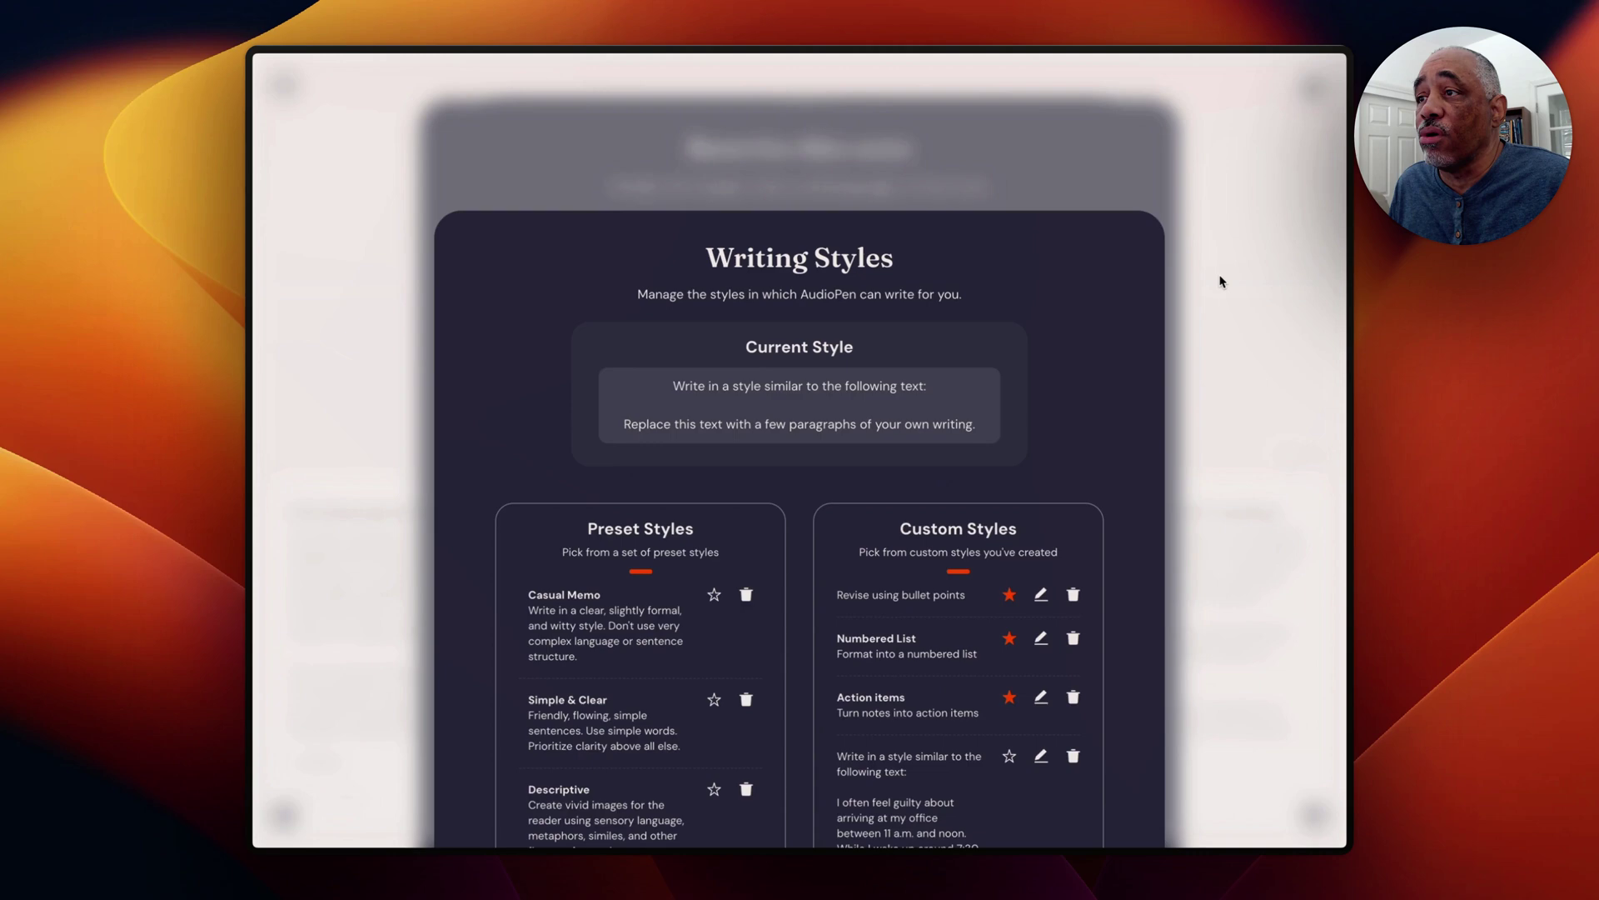
{"action": "scroll", "coordinate": [992, 312], "scroll_direction": "down", "scroll_amount": 9}
{"action": "scroll", "coordinate": [616, 463], "scroll_direction": "up", "scroll_amount": 3}
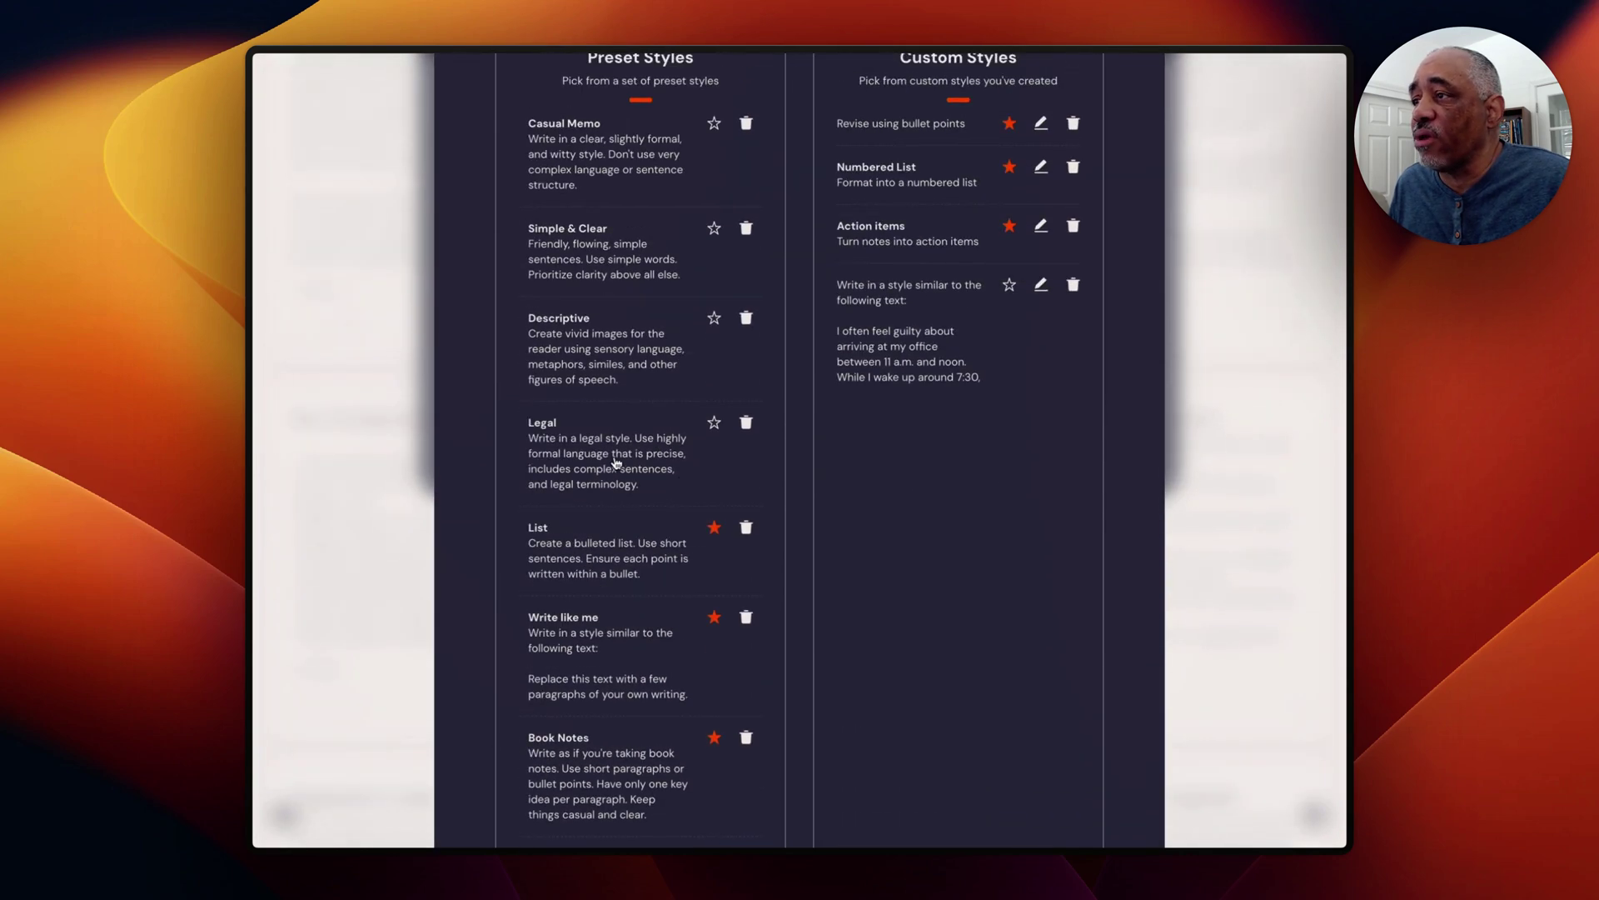
{"action": "scroll", "coordinate": [608, 456], "scroll_direction": "down", "scroll_amount": 1}
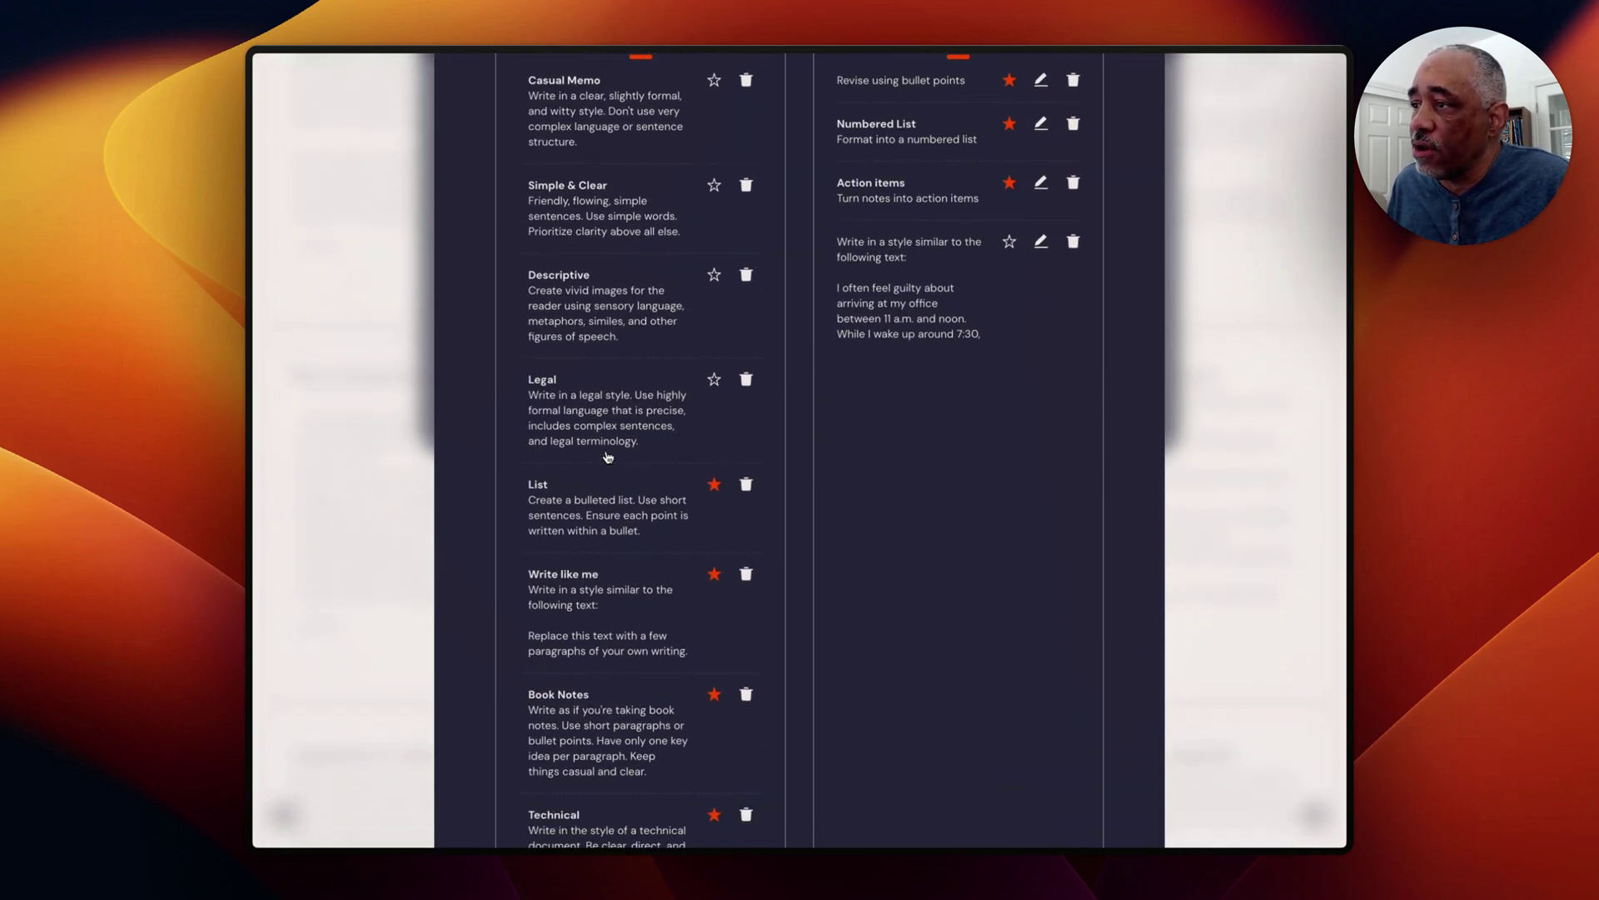
Rewrite the note with the List preset style into short bulleted points.
{"action": "left_click", "coordinate": [594, 512]}
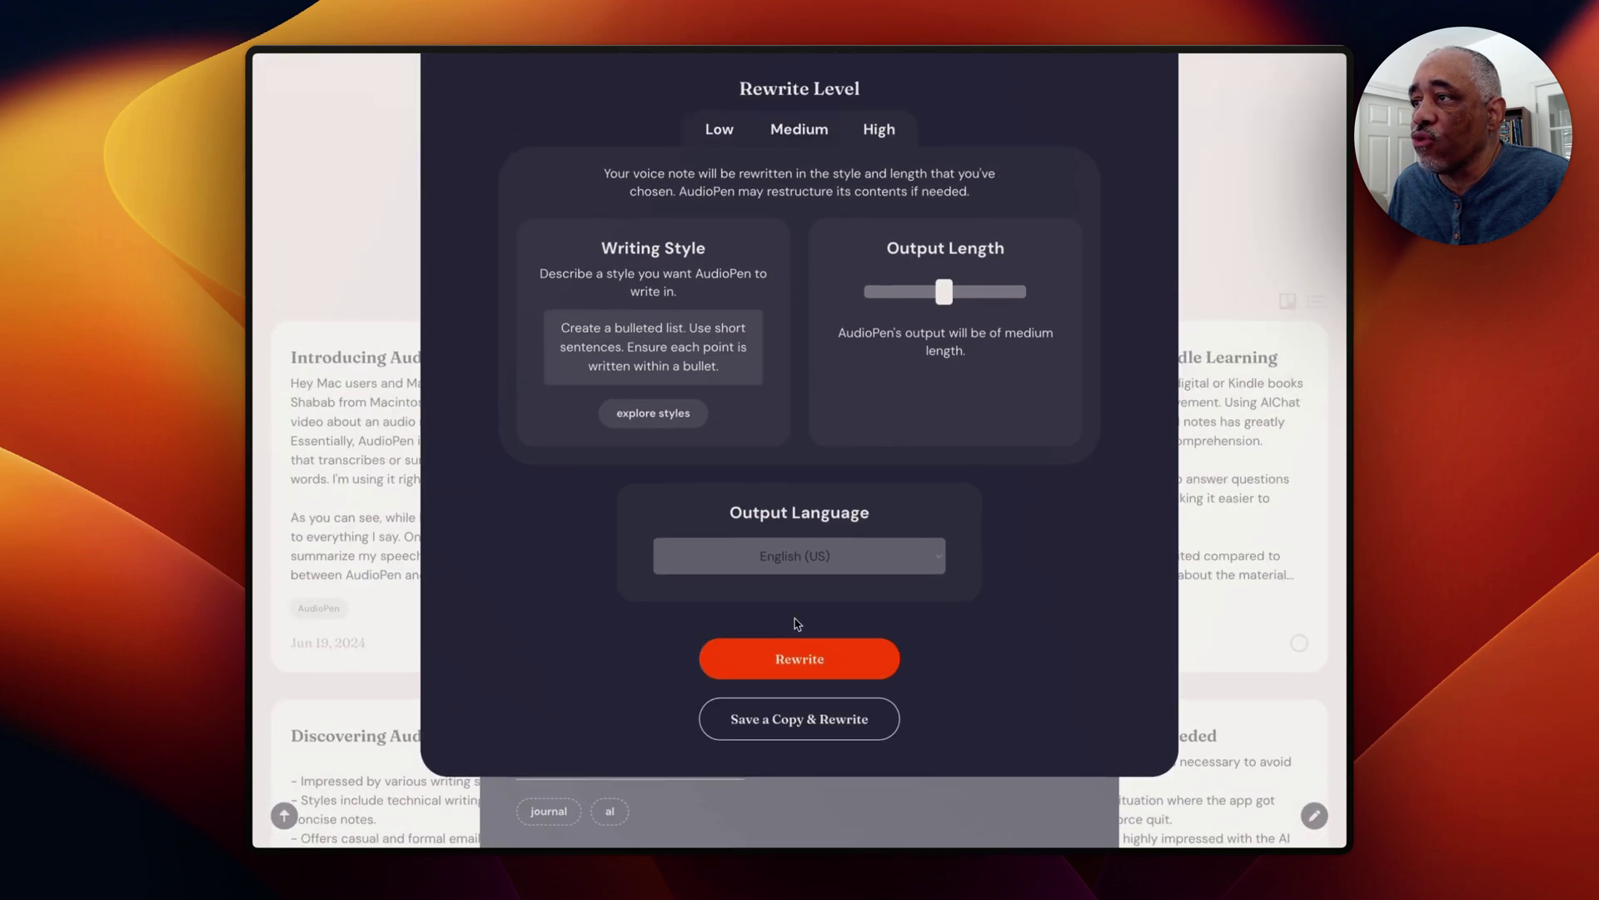
{"action": "left_click", "coordinate": [806, 664]}
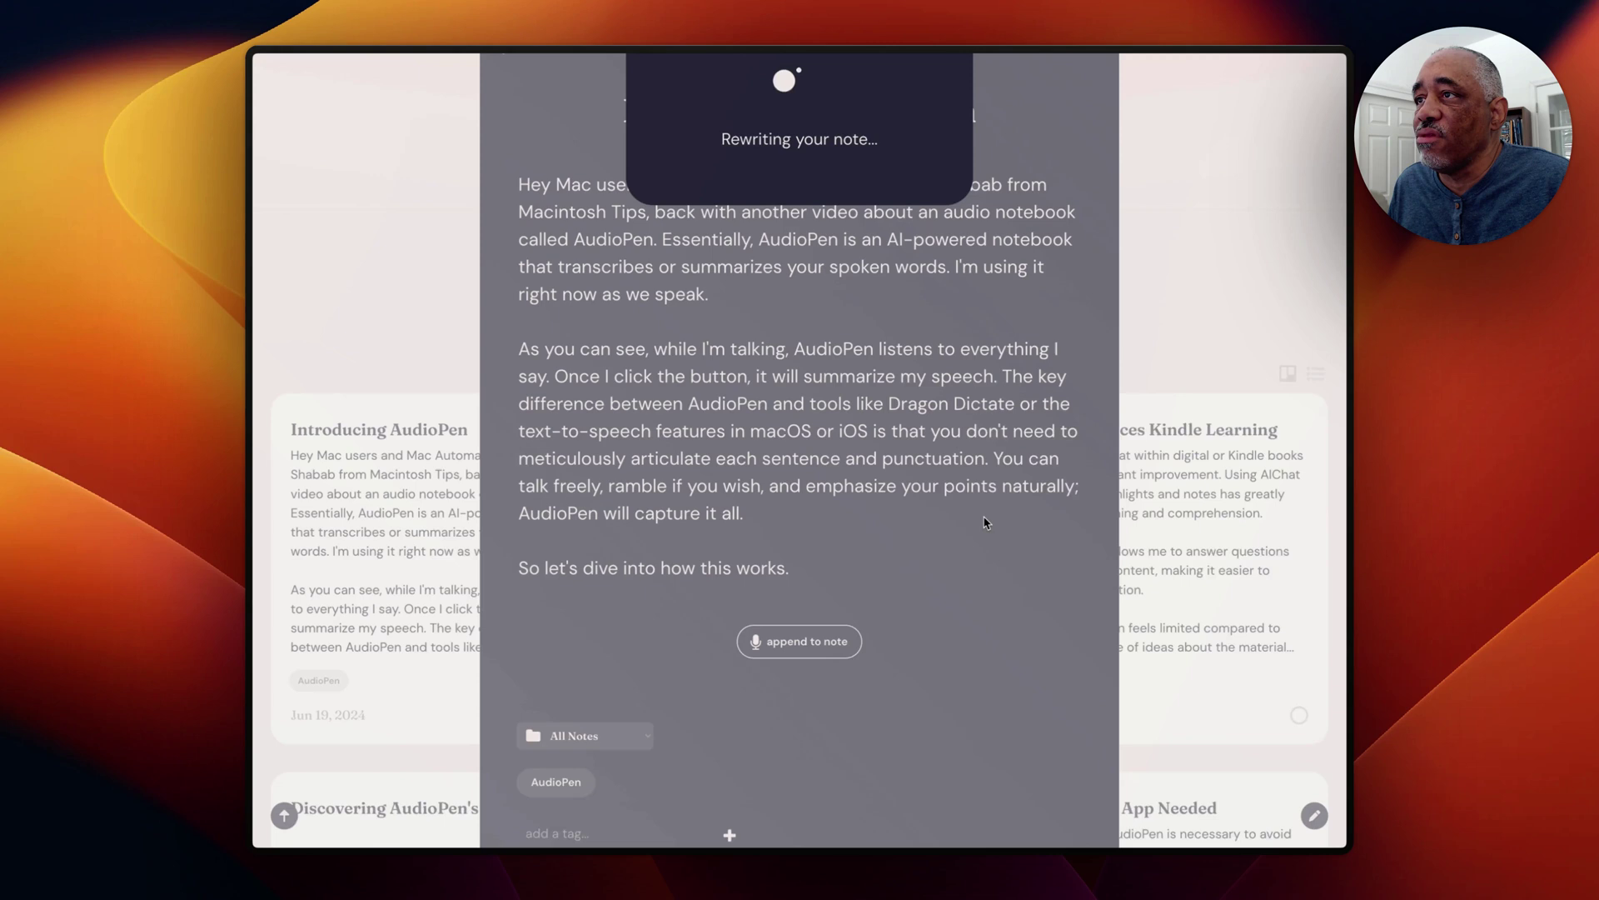
{"action": "scroll", "coordinate": [863, 397], "scroll_direction": "up", "scroll_amount": 2}
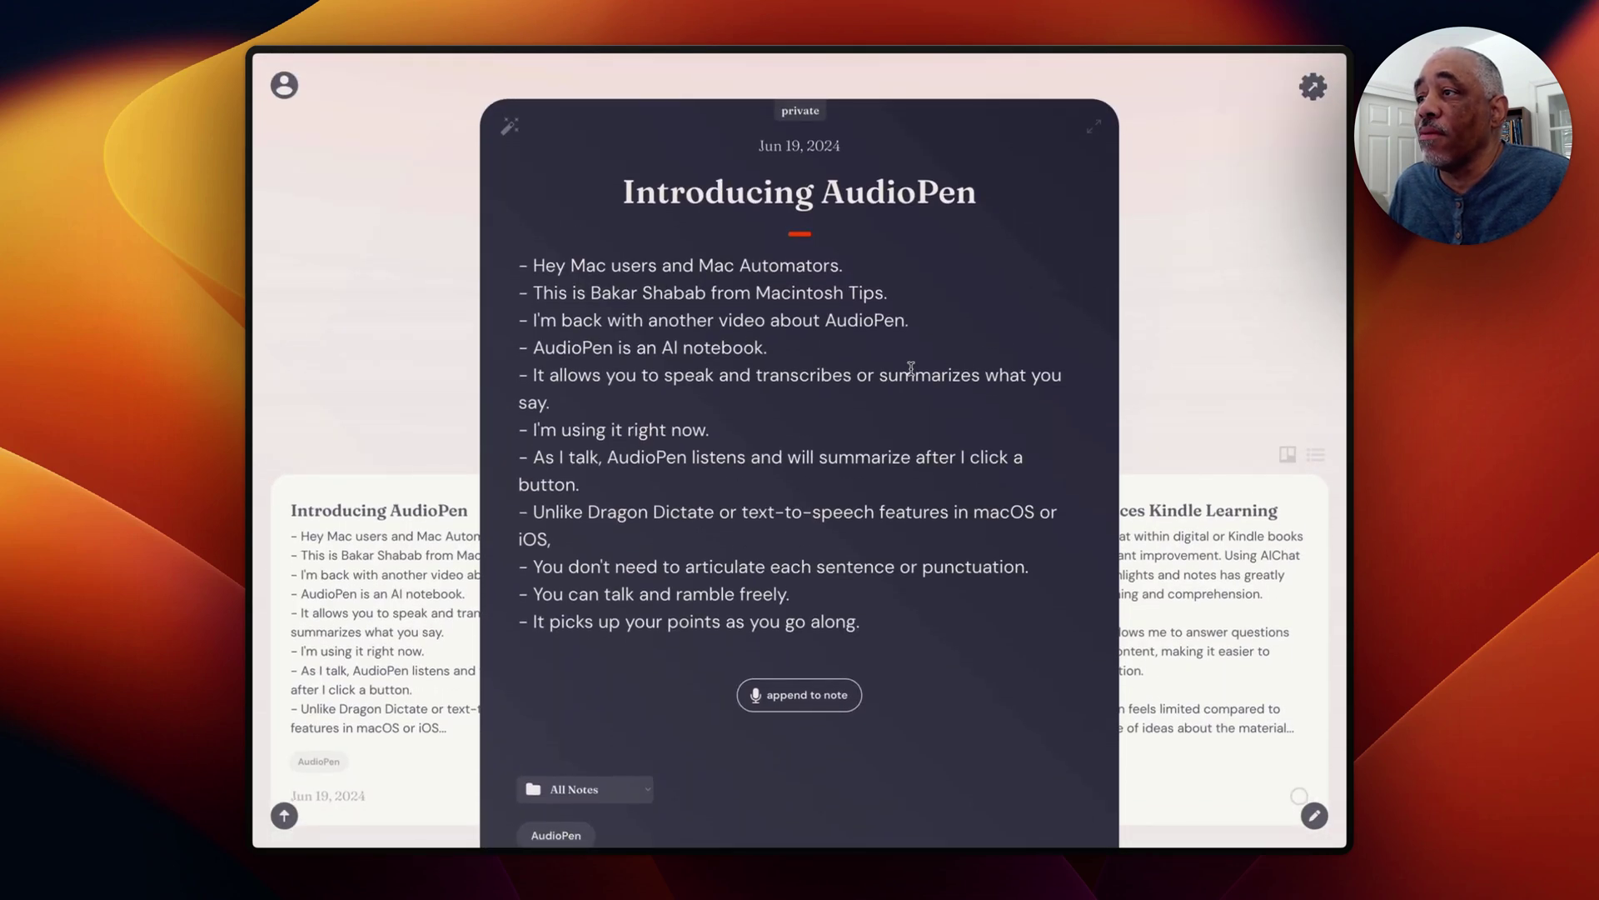
{"action": "scroll", "coordinate": [900, 368], "scroll_direction": "down", "scroll_amount": 1}
{"action": "scroll", "coordinate": [929, 448], "scroll_direction": "down", "scroll_amount": 1}
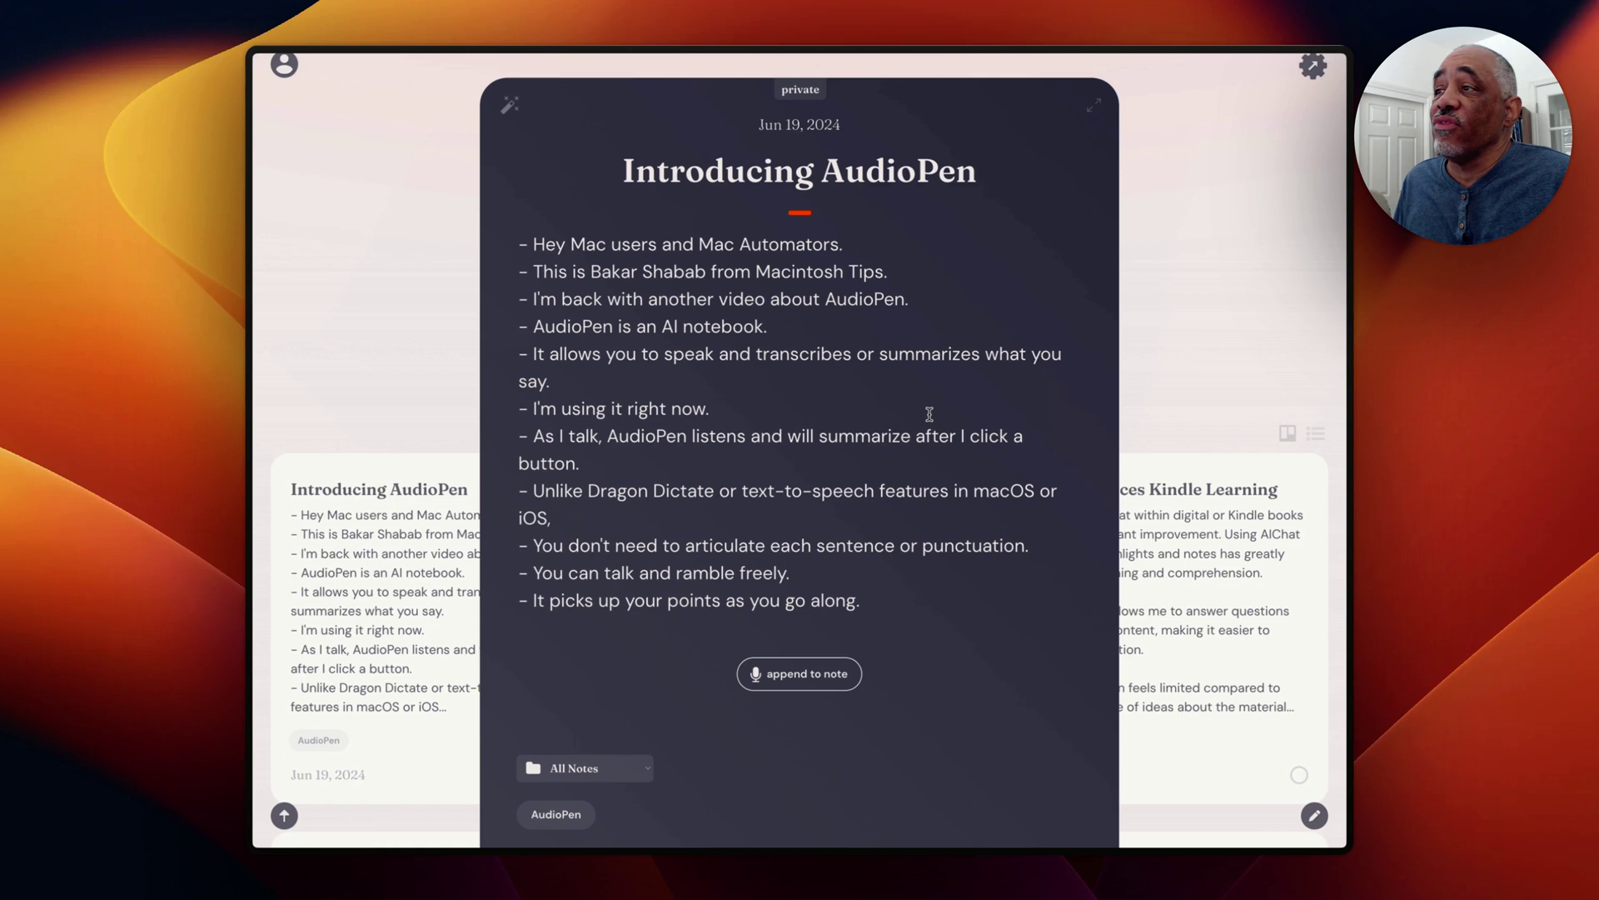
{"action": "scroll", "coordinate": [925, 379], "scroll_direction": "down", "scroll_amount": 1}
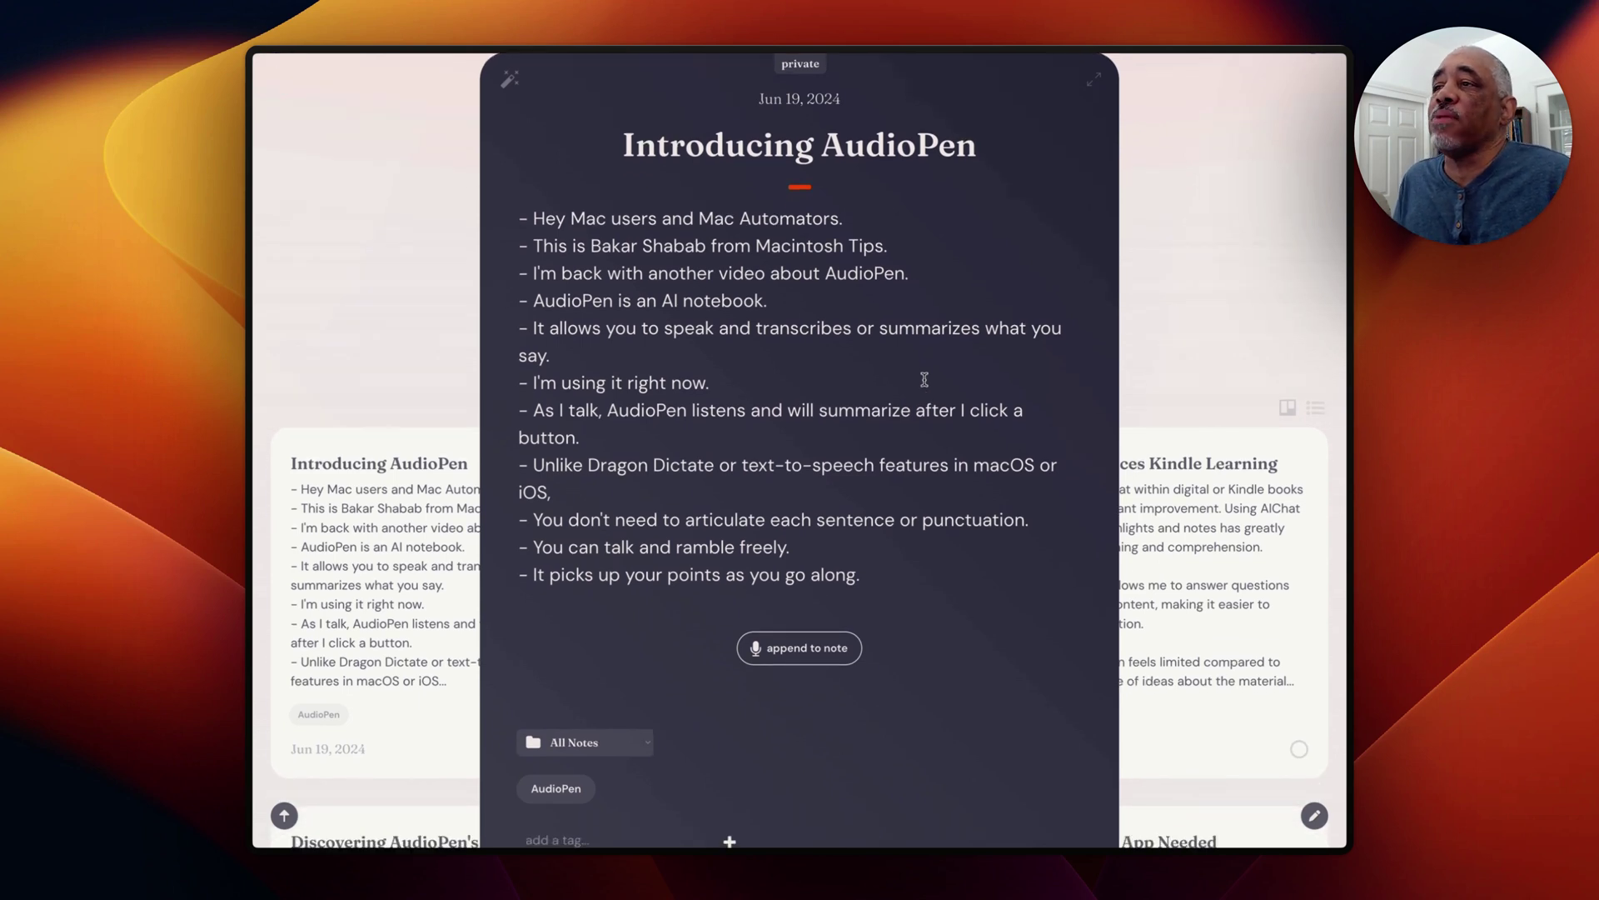
{"action": "scroll", "coordinate": [925, 377], "scroll_direction": "up", "scroll_amount": 2}
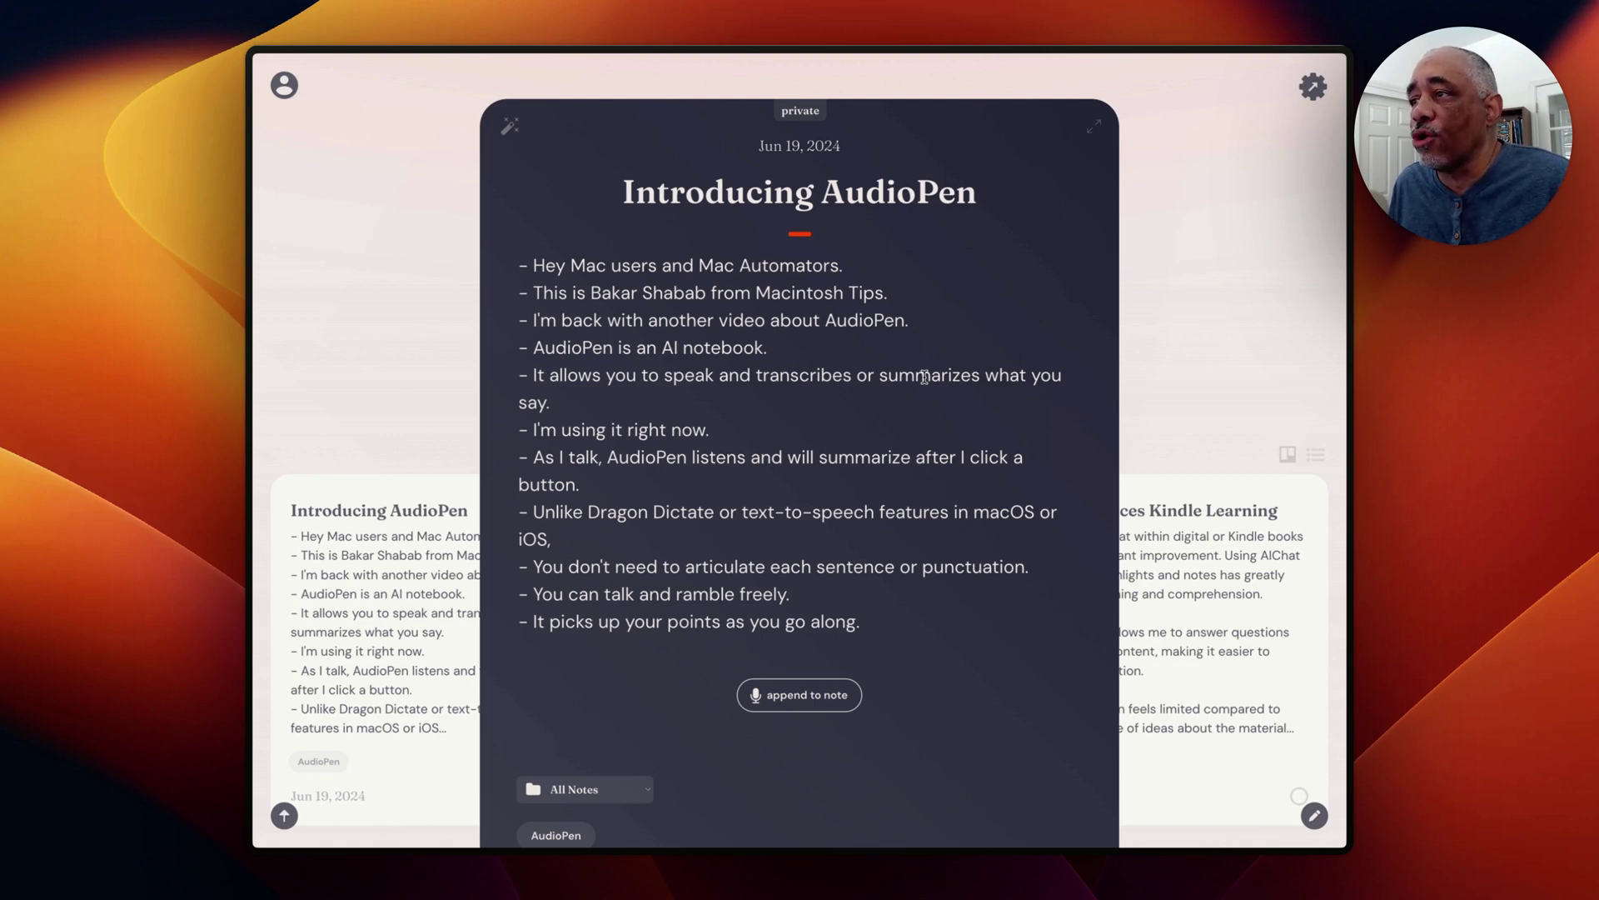
{"action": "scroll", "coordinate": [891, 341], "scroll_direction": "down", "scroll_amount": 1}
{"action": "scroll", "coordinate": [890, 340], "scroll_direction": "up", "scroll_amount": 1}
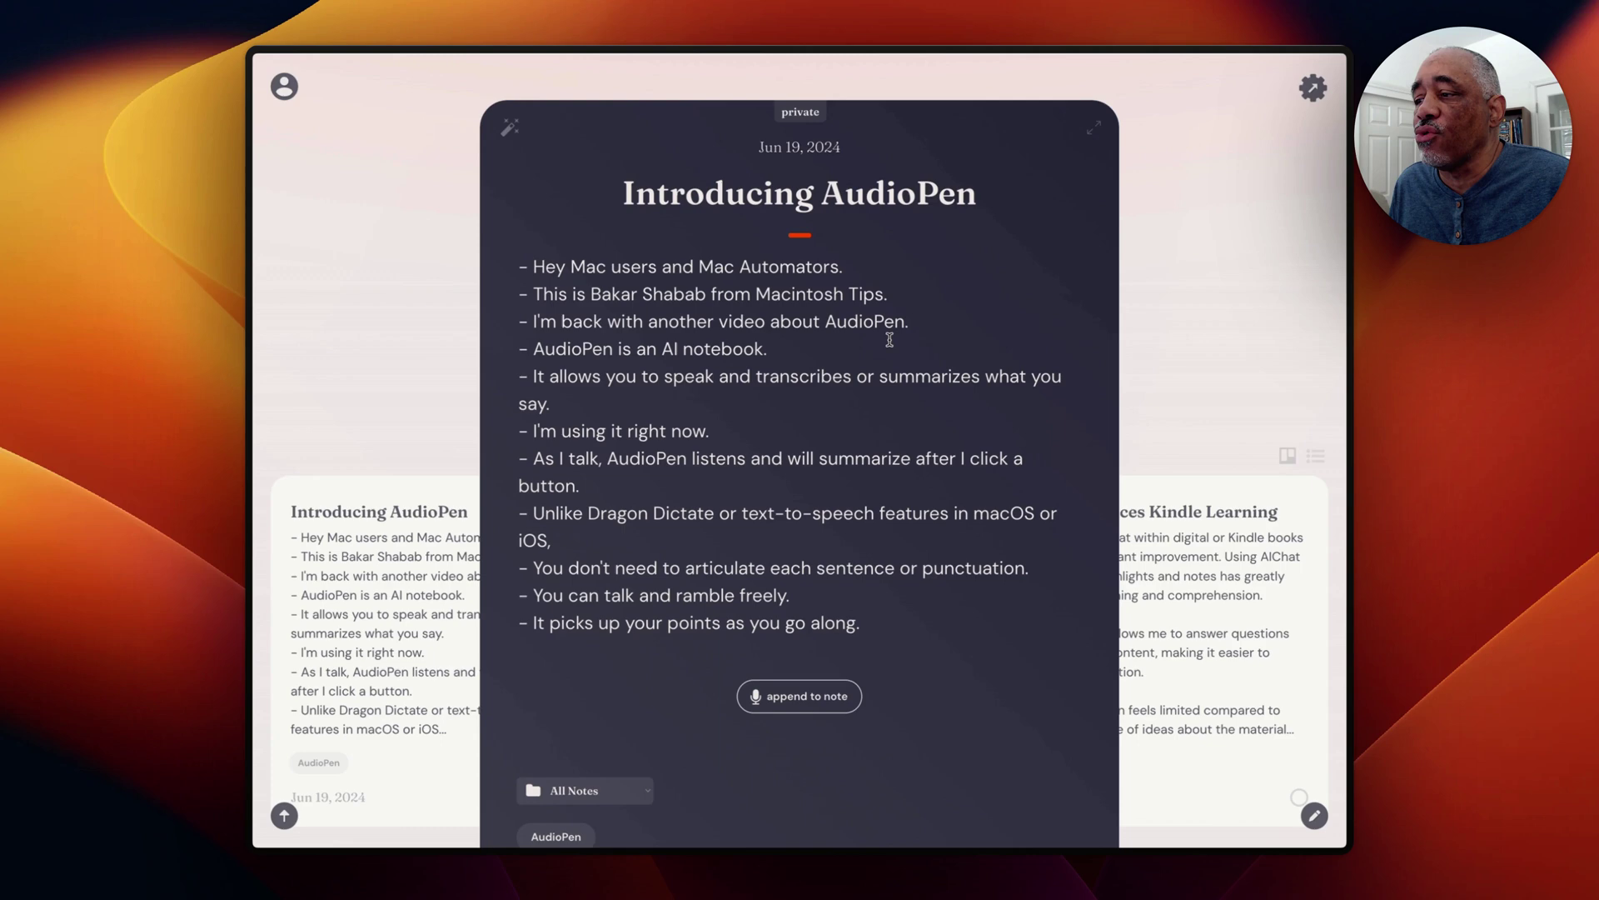
{"action": "scroll", "coordinate": [889, 340], "scroll_direction": "down", "scroll_amount": 3}
{"action": "scroll", "coordinate": [916, 317], "scroll_direction": "up", "scroll_amount": 3}
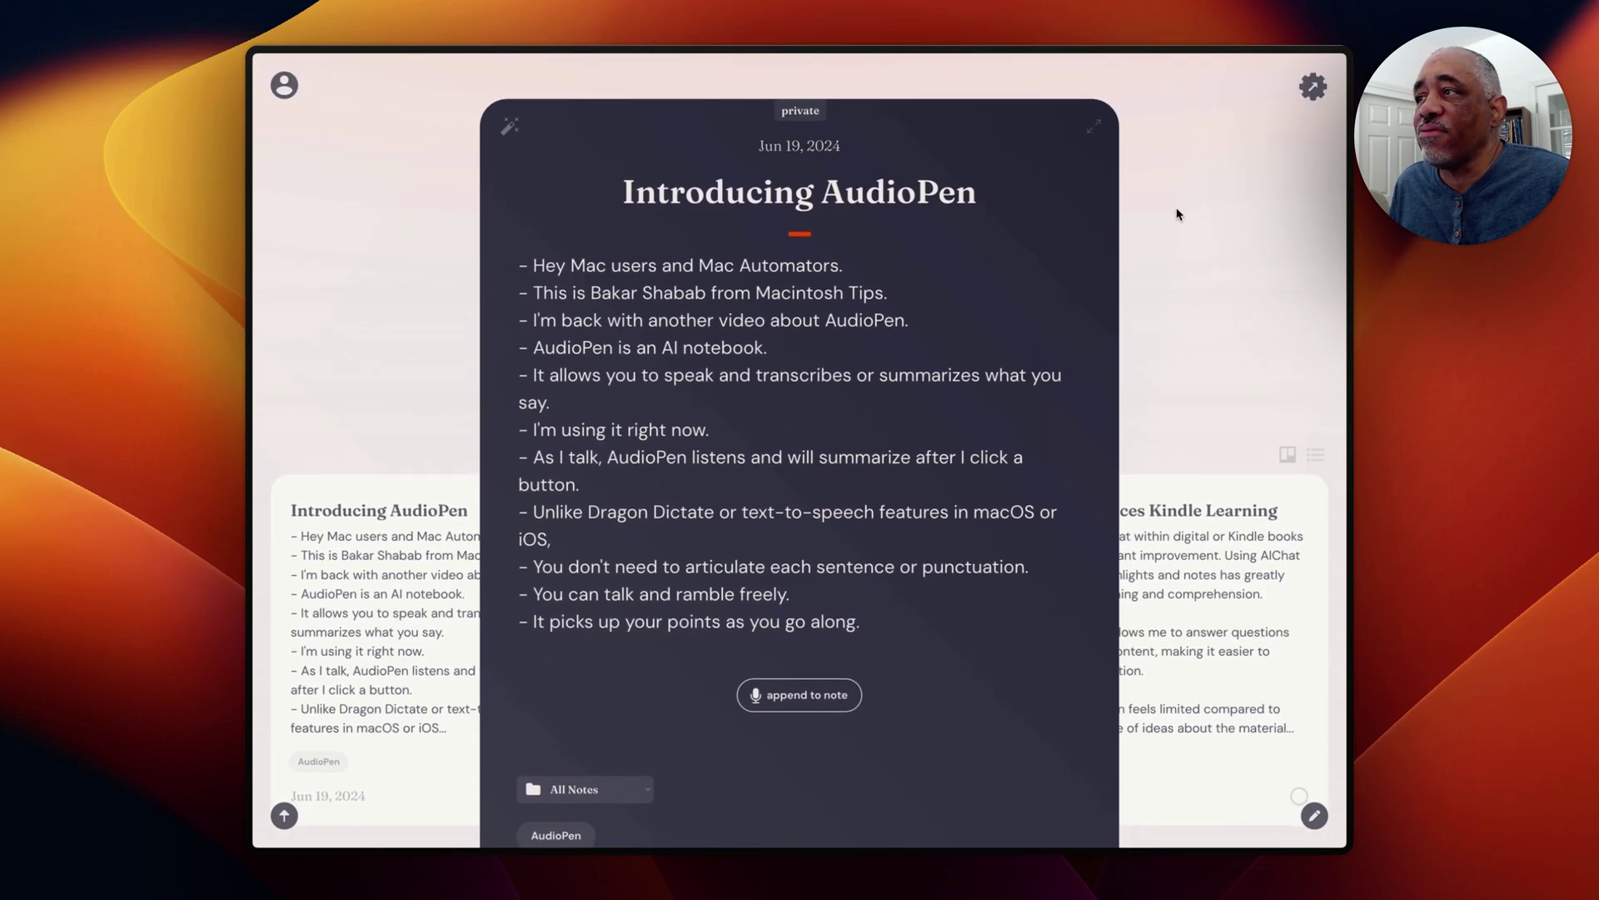
Close the note and filter the gallery to notes tagged AudioPen.
{"action": "left_click", "coordinate": [1178, 215]}
{"action": "scroll", "coordinate": [1107, 213], "scroll_direction": "down", "scroll_amount": 3}
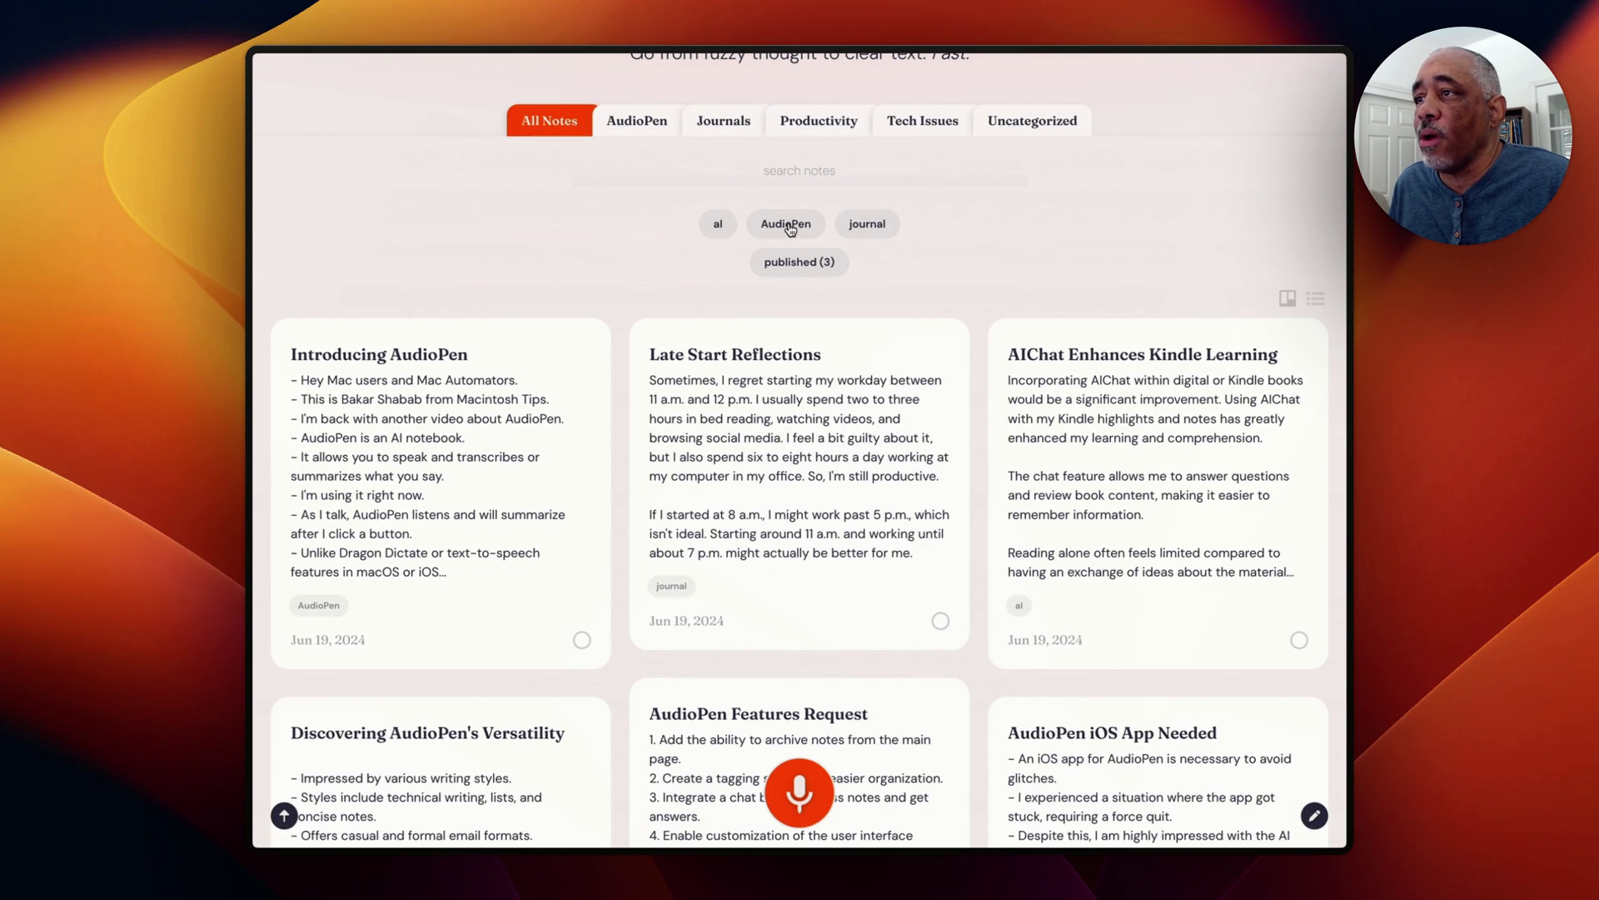
{"action": "left_click", "coordinate": [789, 227]}
{"action": "scroll", "coordinate": [912, 218], "scroll_direction": "down", "scroll_amount": 2}
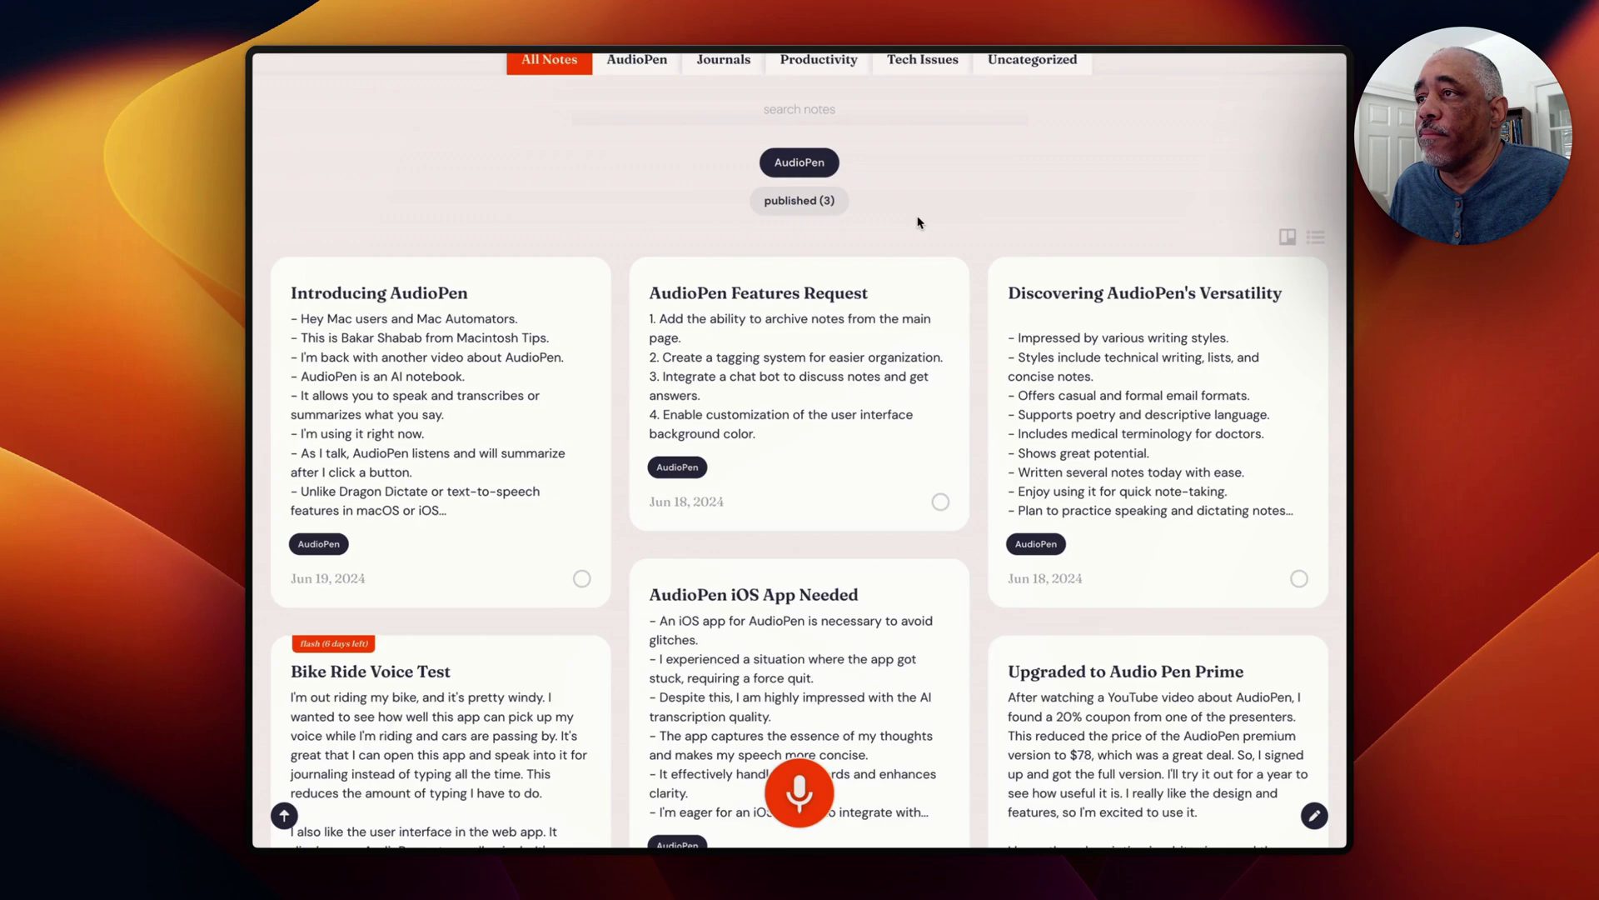
{"action": "scroll", "coordinate": [919, 222], "scroll_direction": "up", "scroll_amount": 3}
{"action": "scroll", "coordinate": [919, 222], "scroll_direction": "down", "scroll_amount": 10}
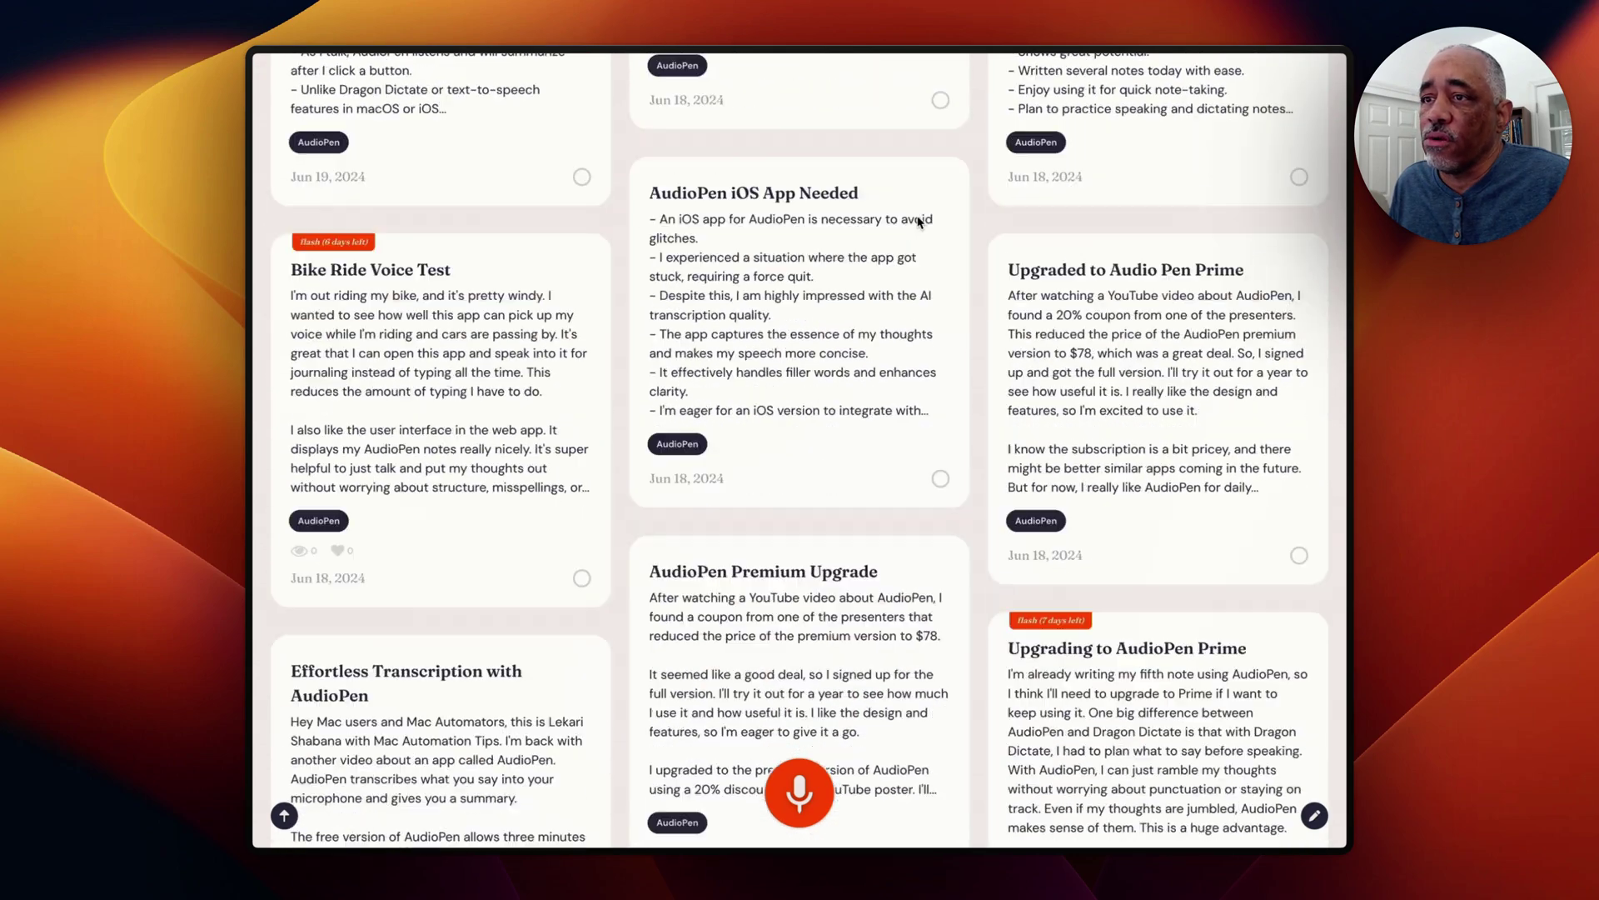
{"action": "scroll", "coordinate": [919, 223], "scroll_direction": "down", "scroll_amount": 9}
{"action": "scroll", "coordinate": [918, 222], "scroll_direction": "up", "scroll_amount": 9}
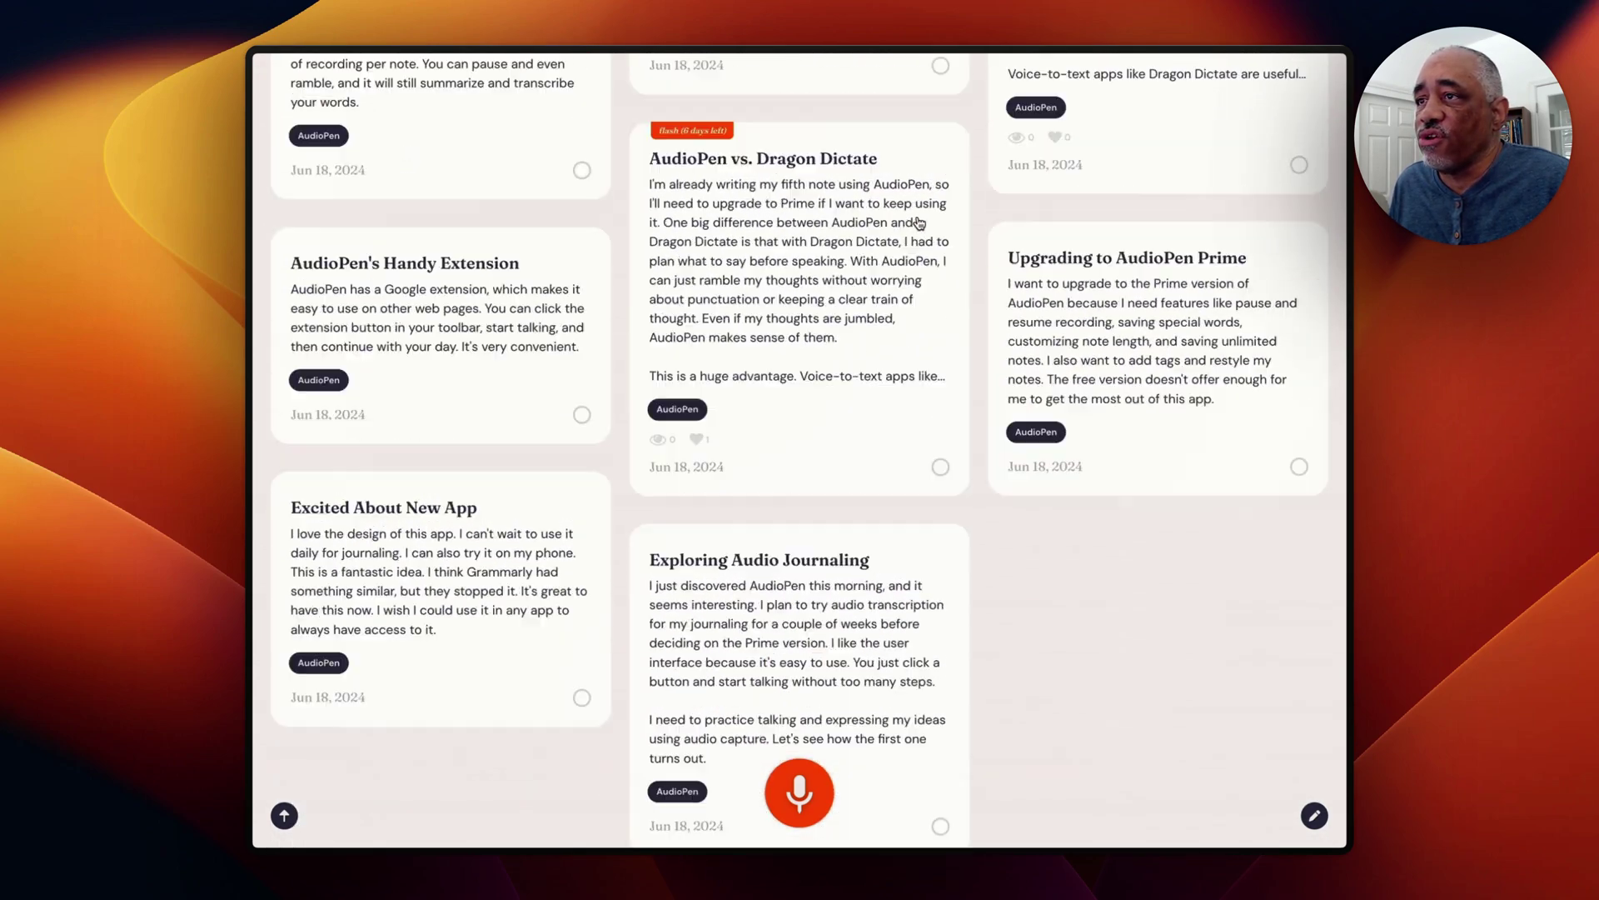
{"action": "scroll", "coordinate": [919, 222], "scroll_direction": "up", "scroll_amount": 10}
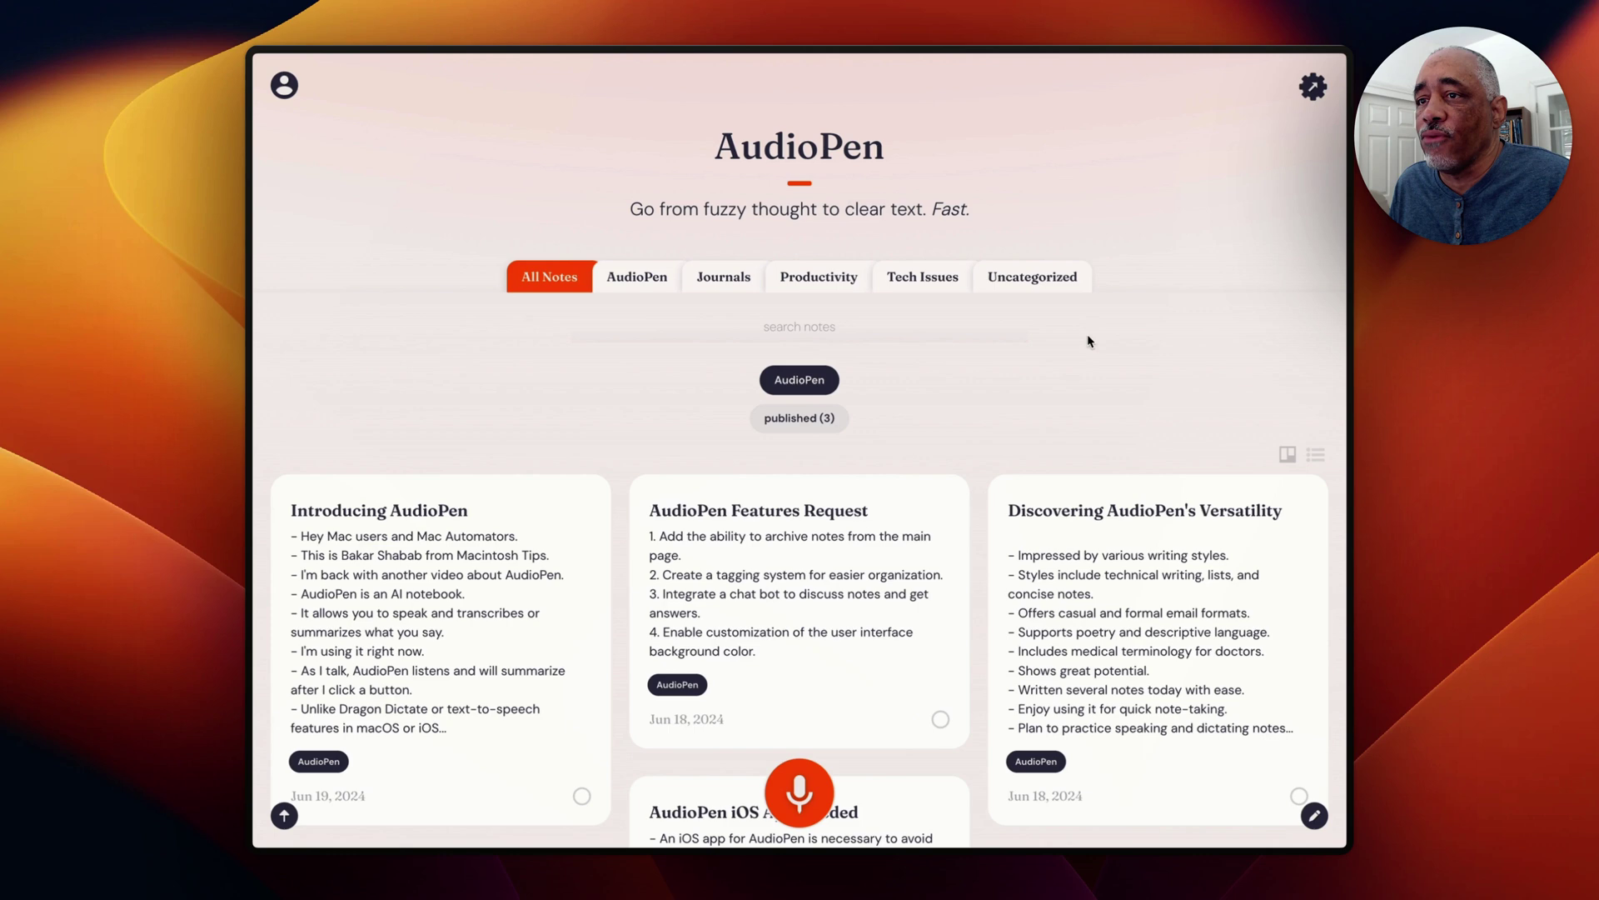
Switch the notes to compact list view, then back to card grid view.
{"action": "left_click", "coordinate": [1316, 456]}
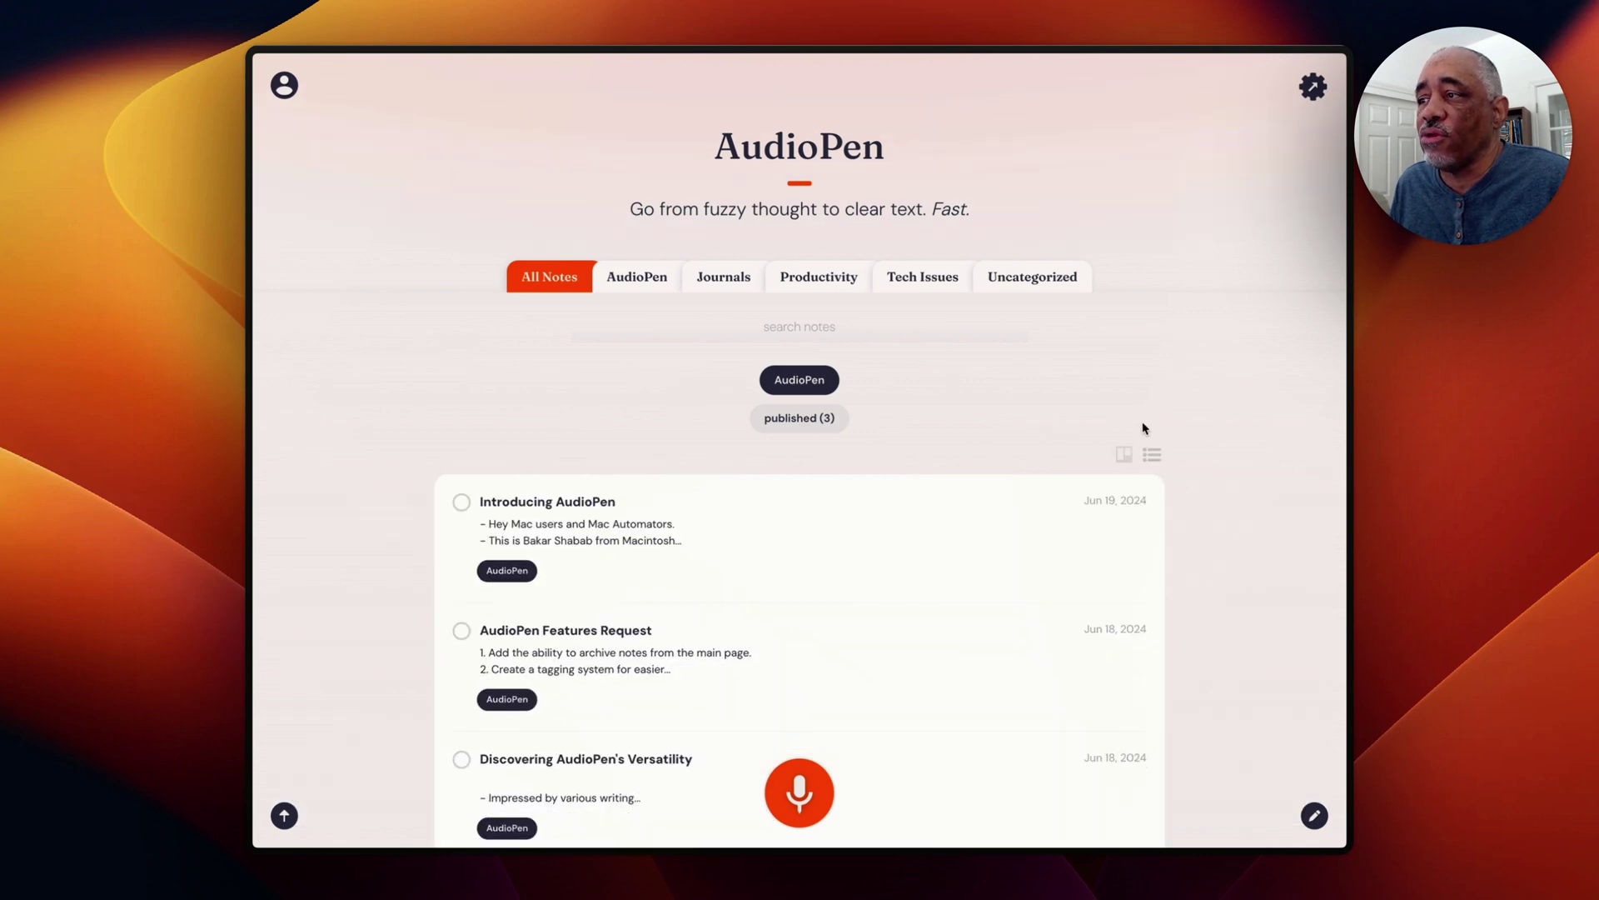
{"action": "scroll", "coordinate": [1141, 416], "scroll_direction": "down", "scroll_amount": 3}
{"action": "scroll", "coordinate": [1133, 408], "scroll_direction": "down", "scroll_amount": 5}
{"action": "scroll", "coordinate": [1133, 408], "scroll_direction": "up", "scroll_amount": 7}
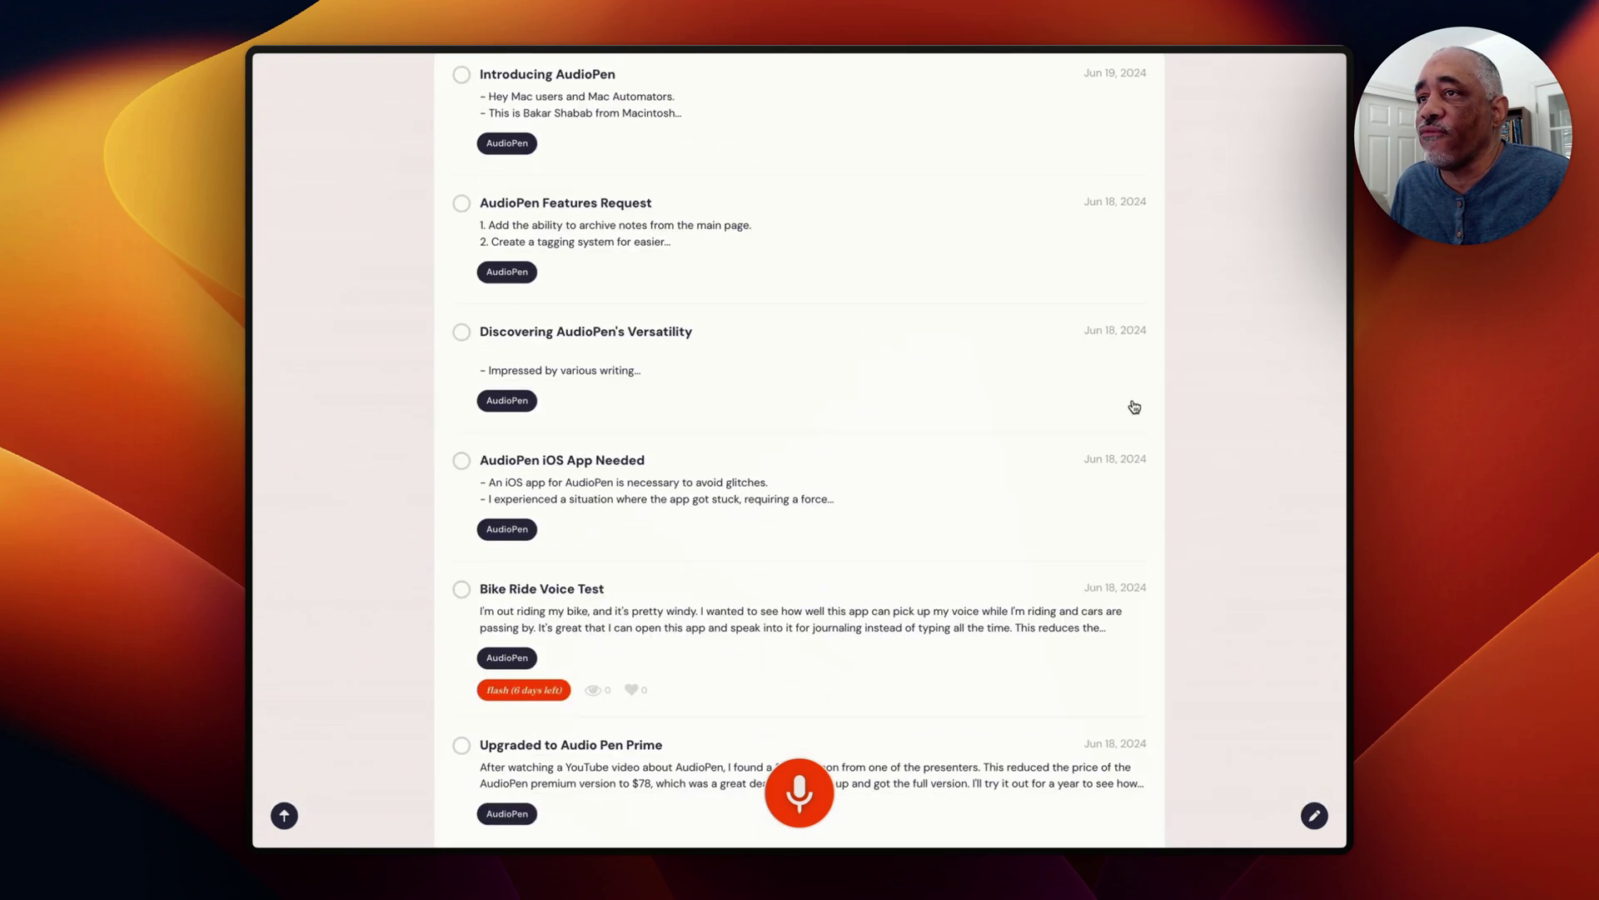
{"action": "left_click", "coordinate": [1124, 458]}
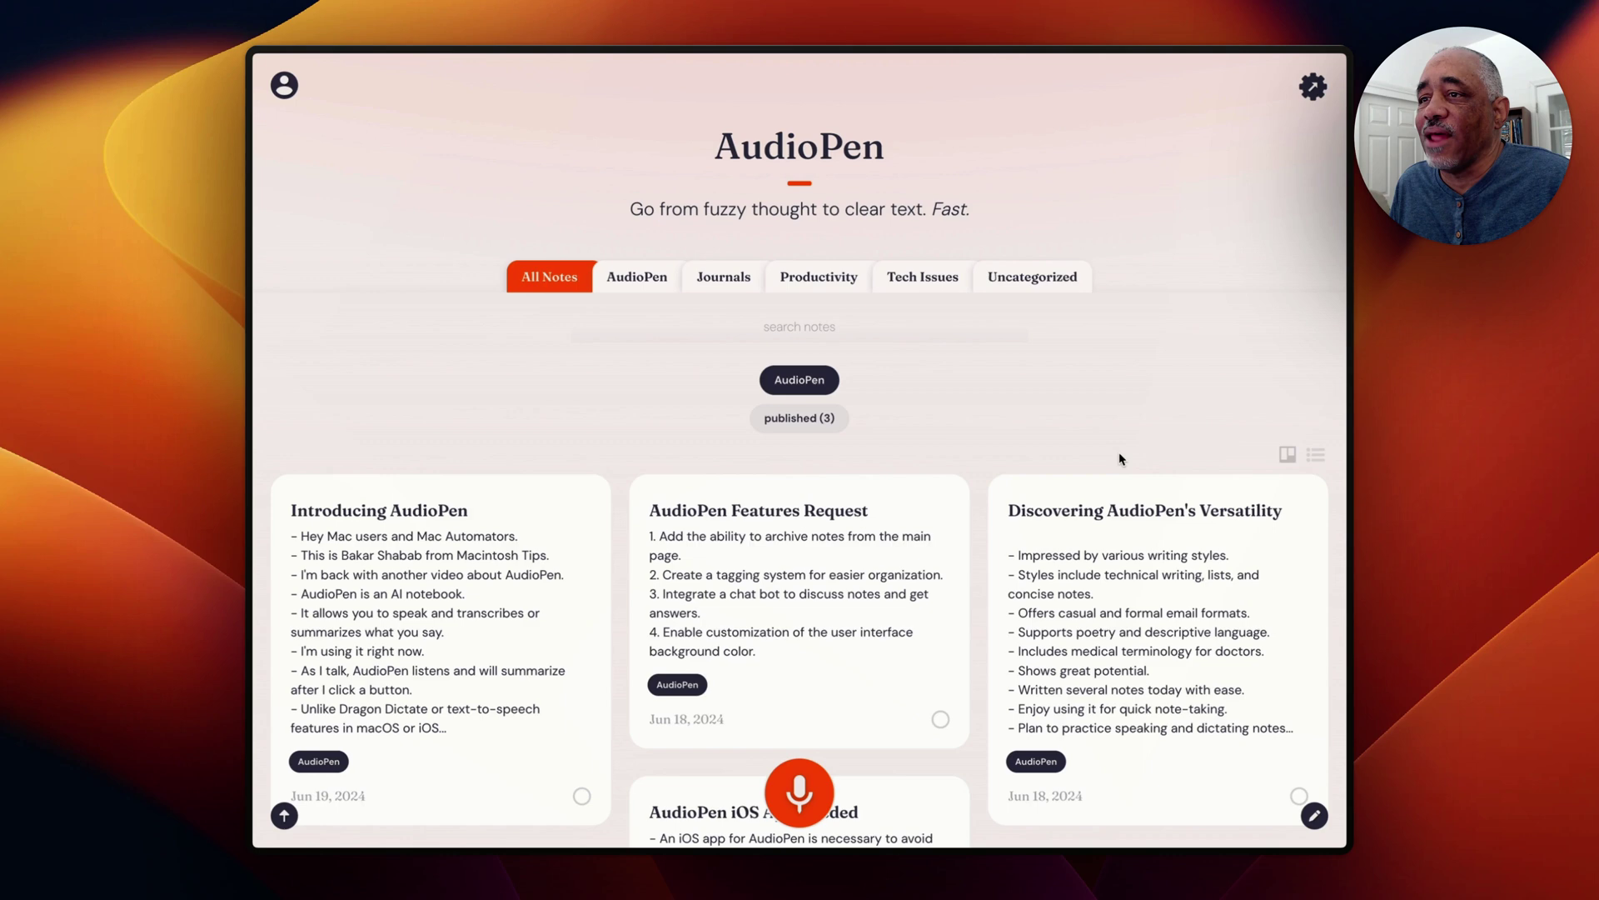
{"action": "scroll", "coordinate": [1086, 406], "scroll_direction": "down", "scroll_amount": 1}
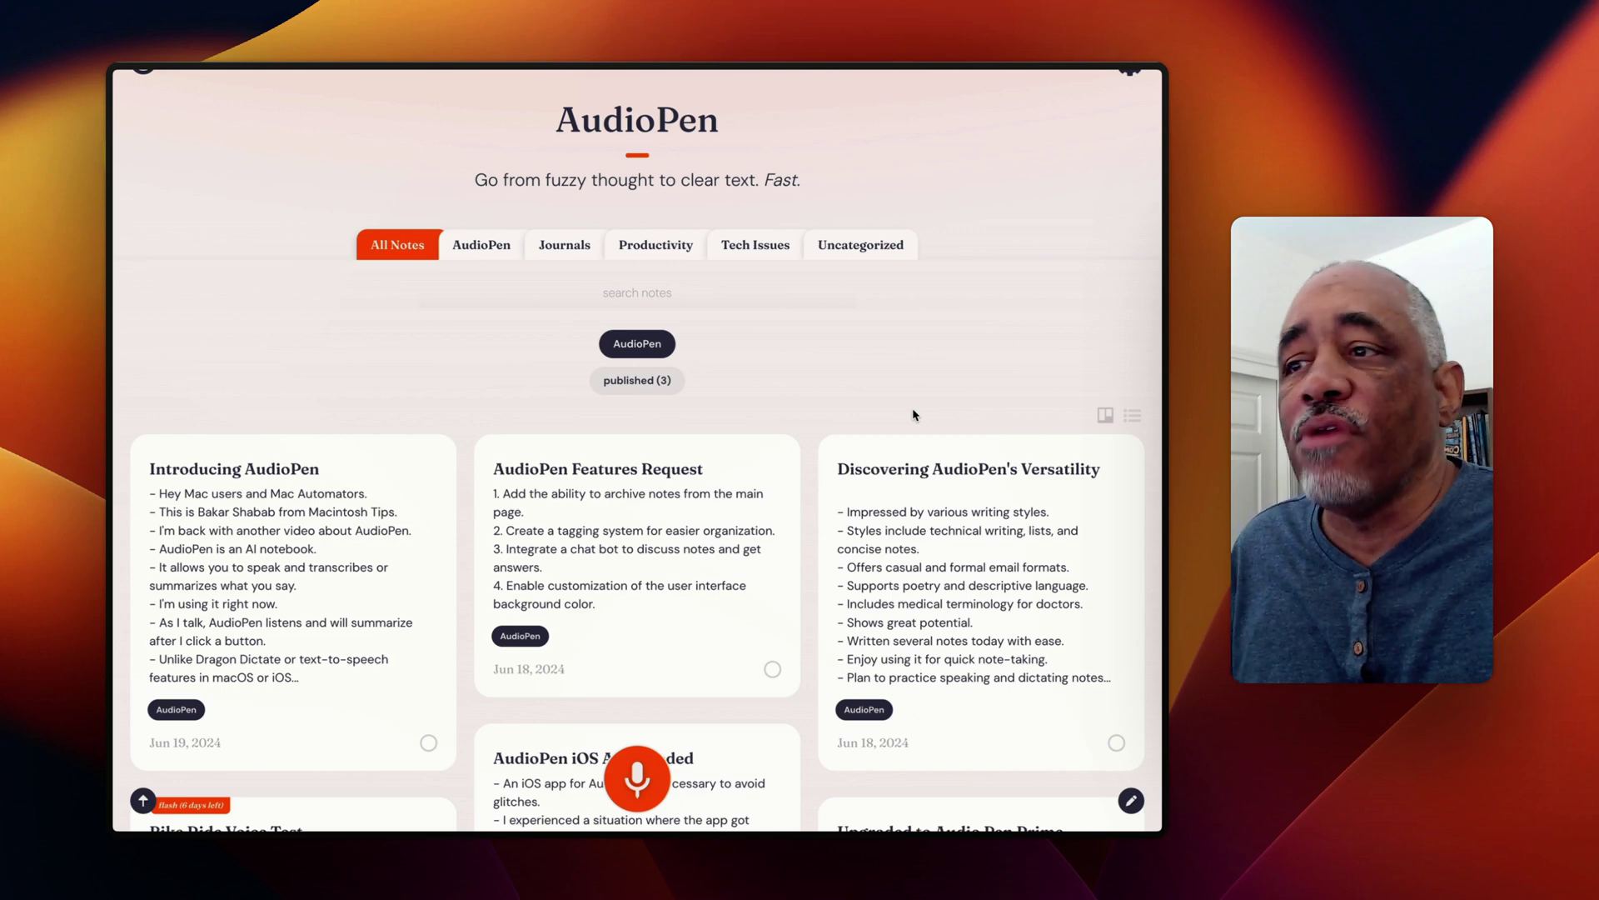
{"action": "scroll", "coordinate": [738, 463], "scroll_direction": "down", "scroll_amount": 3}
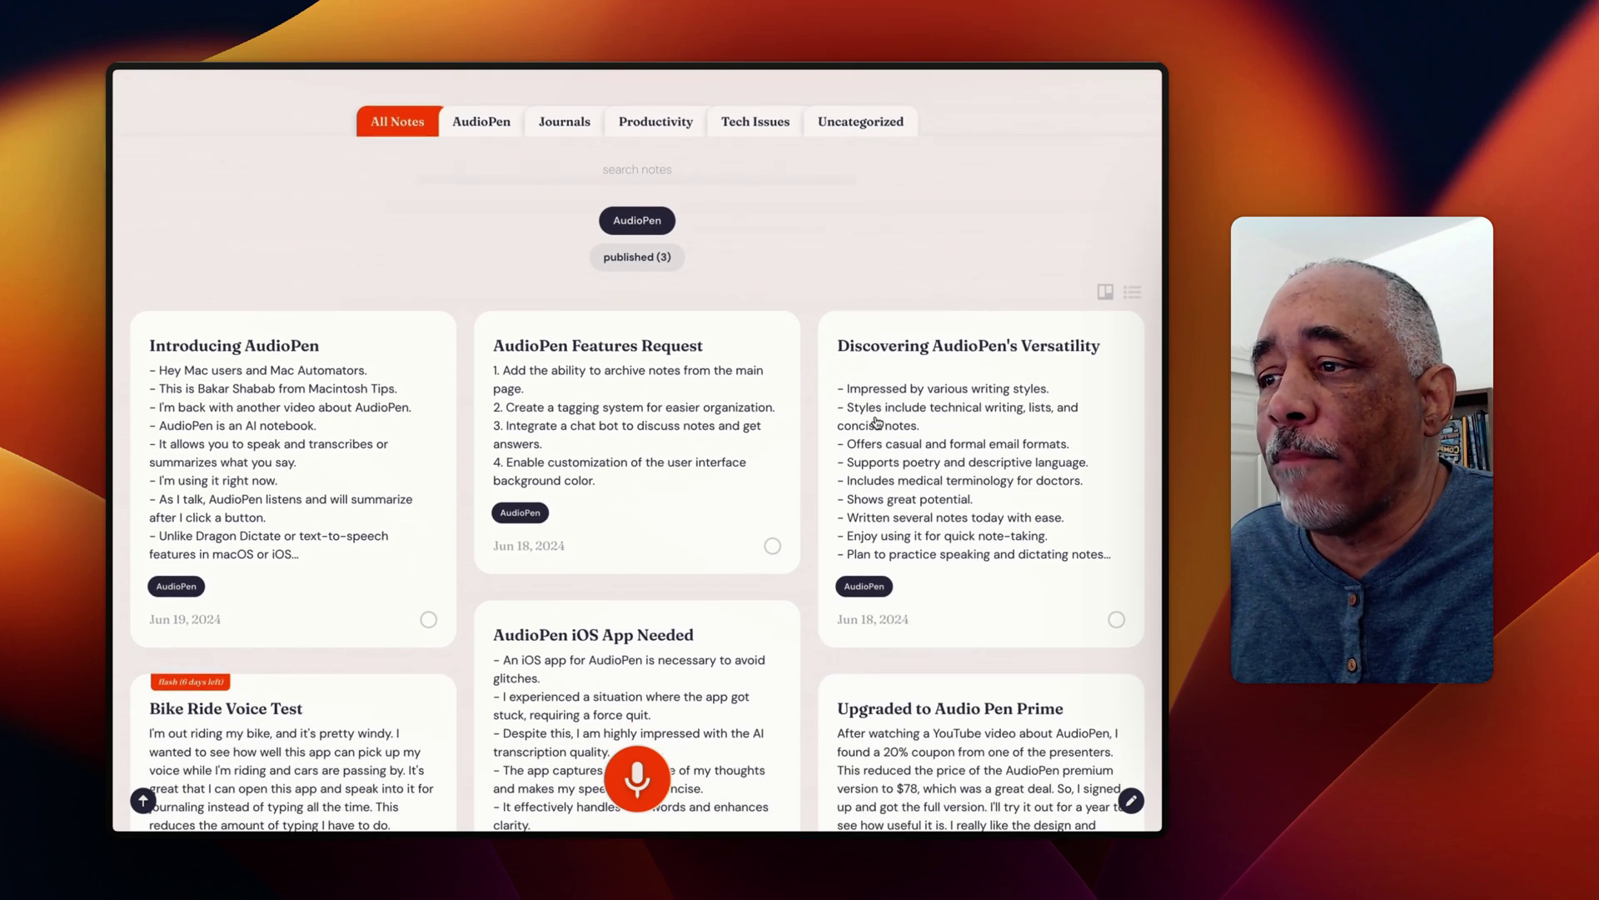
{"action": "scroll", "coordinate": [492, 527], "scroll_direction": "down", "scroll_amount": 5}
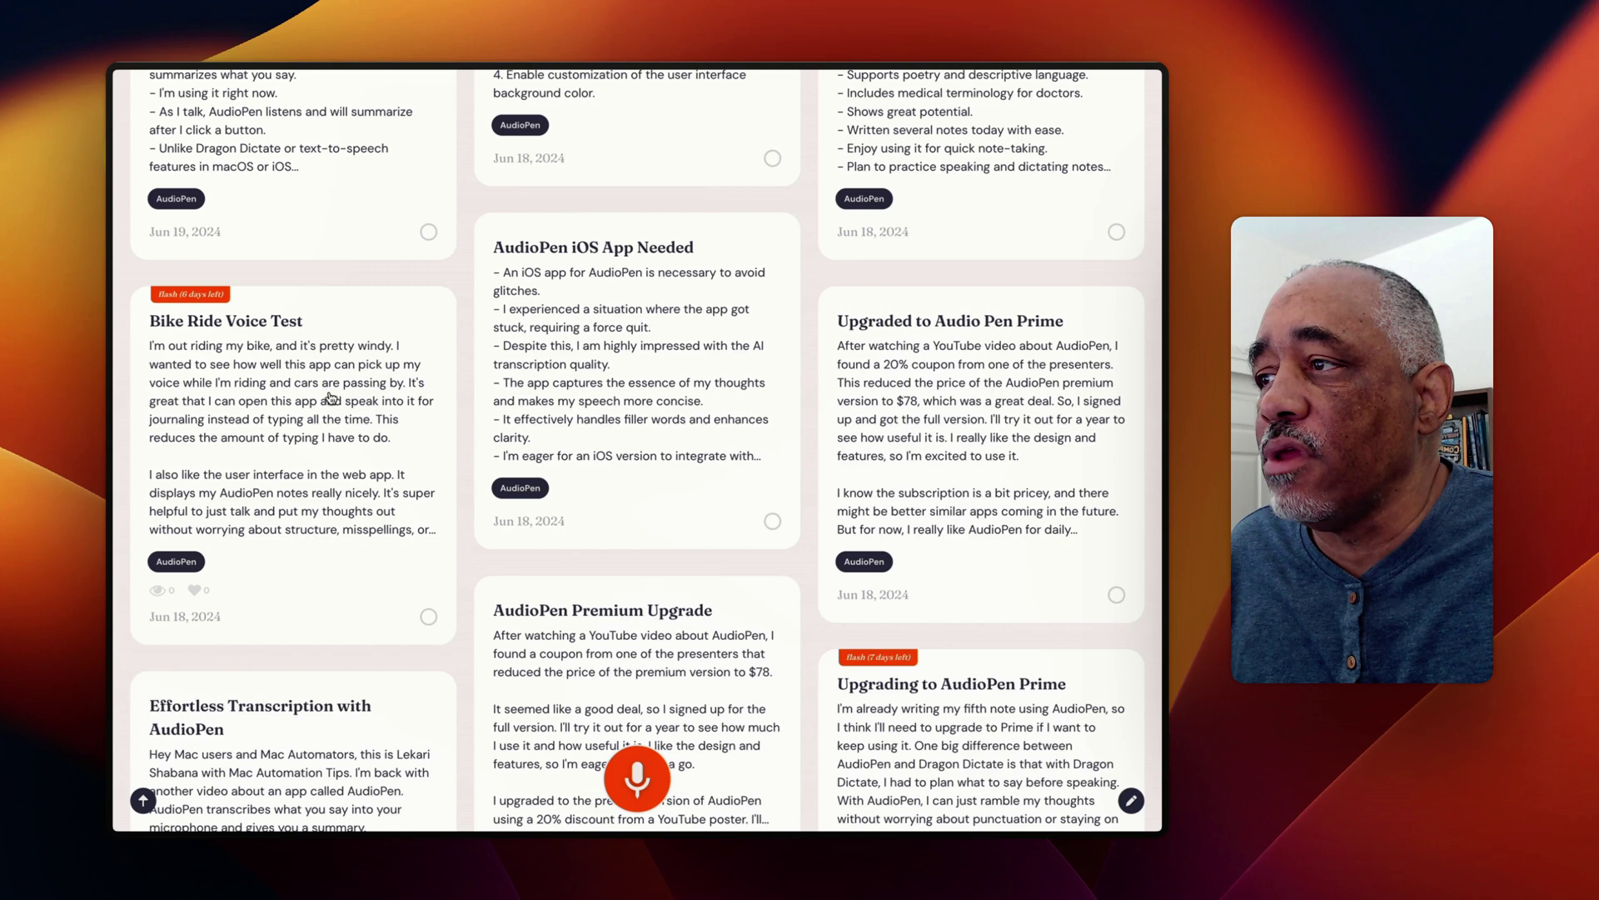
{"action": "left_click", "coordinate": [329, 395]}
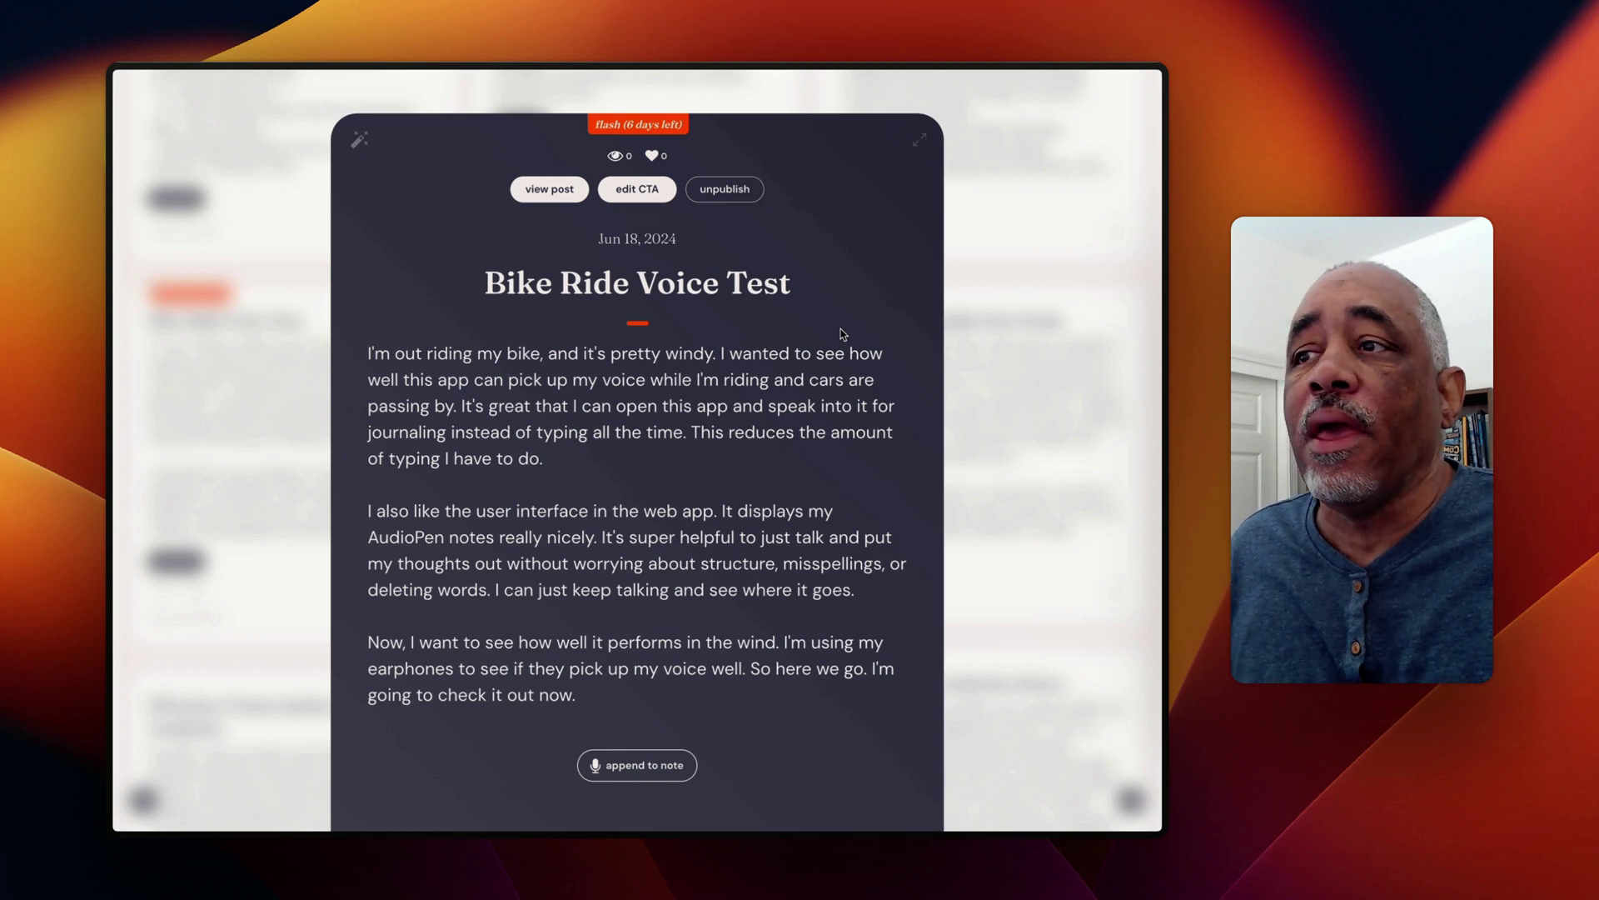
{"action": "scroll", "coordinate": [793, 414], "scroll_direction": "down", "scroll_amount": 1}
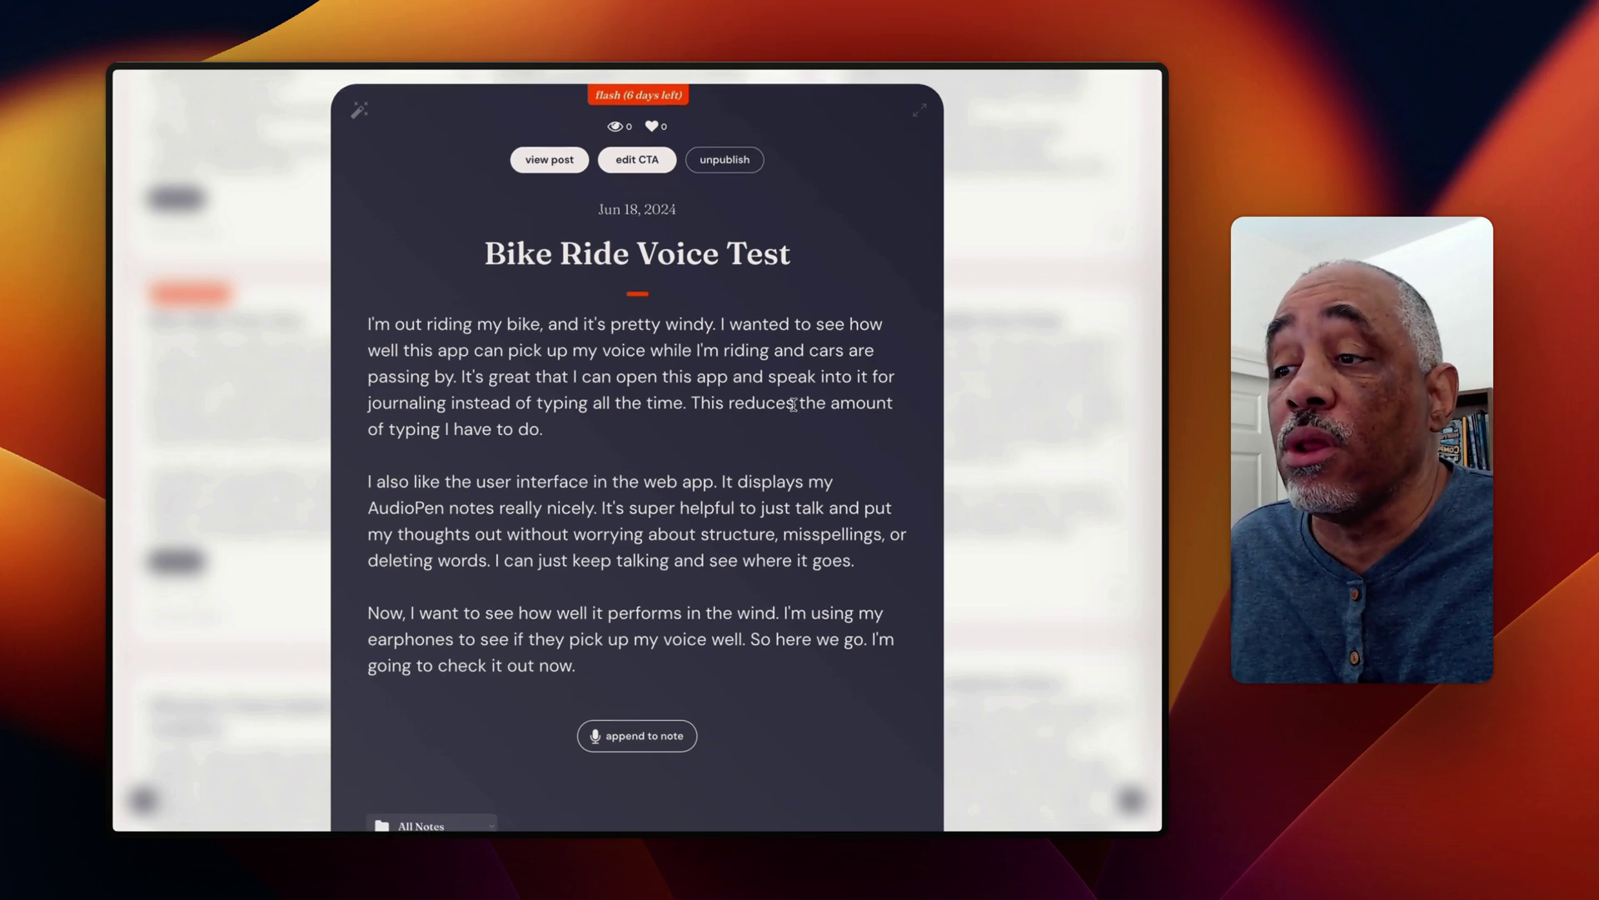
{"action": "scroll", "coordinate": [750, 400], "scroll_direction": "up", "scroll_amount": 1}
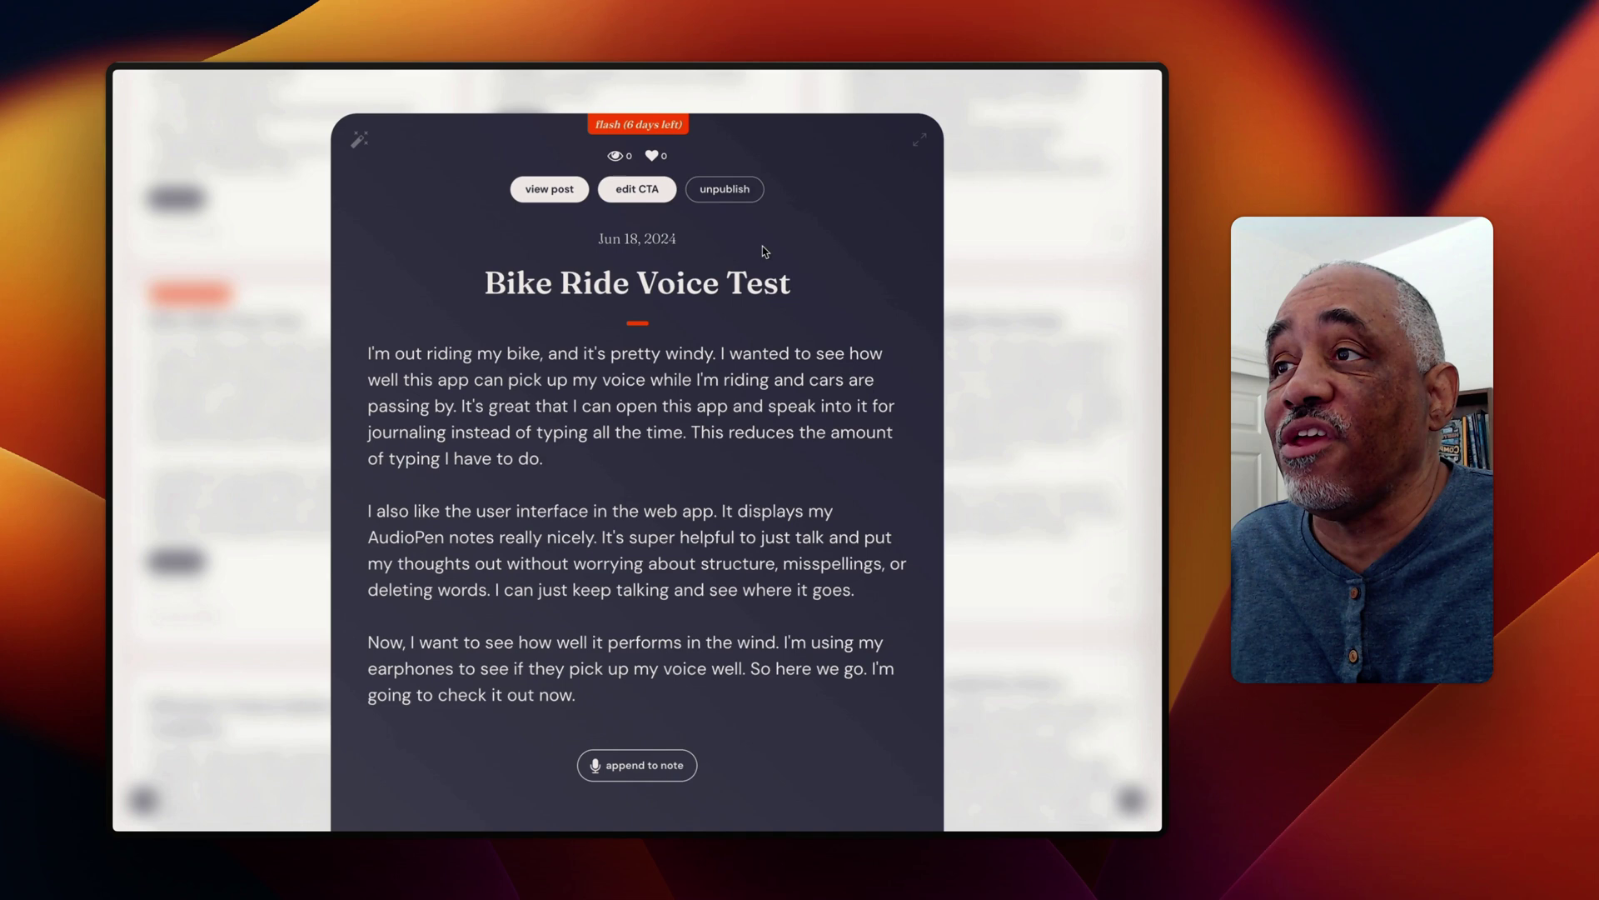
{"action": "scroll", "coordinate": [791, 333], "scroll_direction": "down", "scroll_amount": 3}
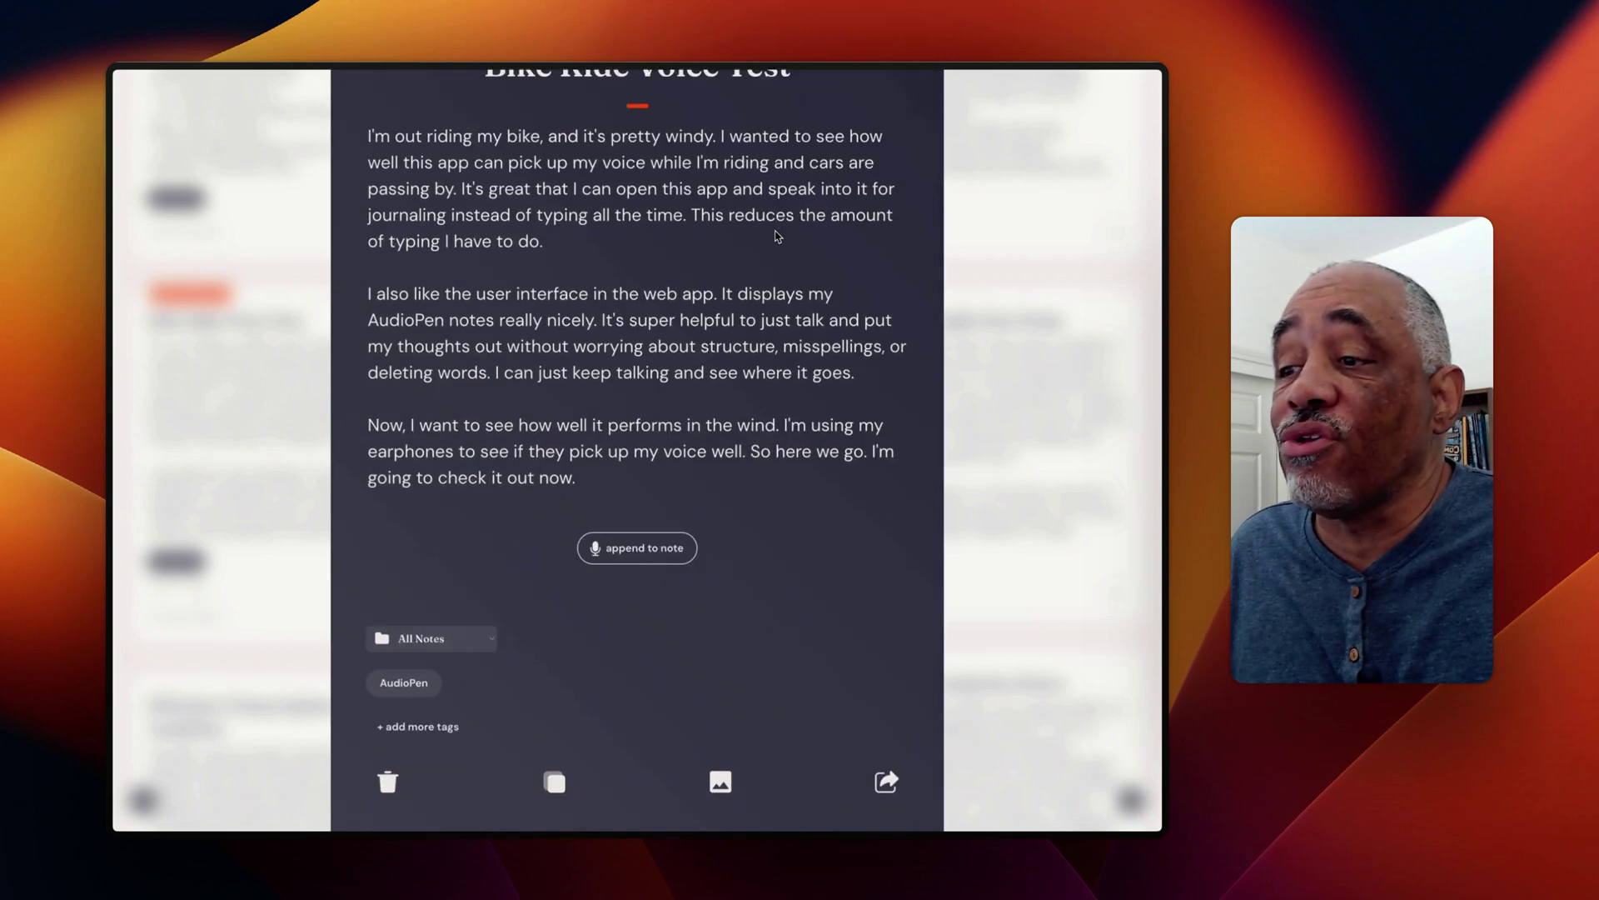
{"action": "scroll", "coordinate": [718, 124], "scroll_direction": "up", "scroll_amount": 3}
{"action": "scroll", "coordinate": [698, 183], "scroll_direction": "down", "scroll_amount": 9}
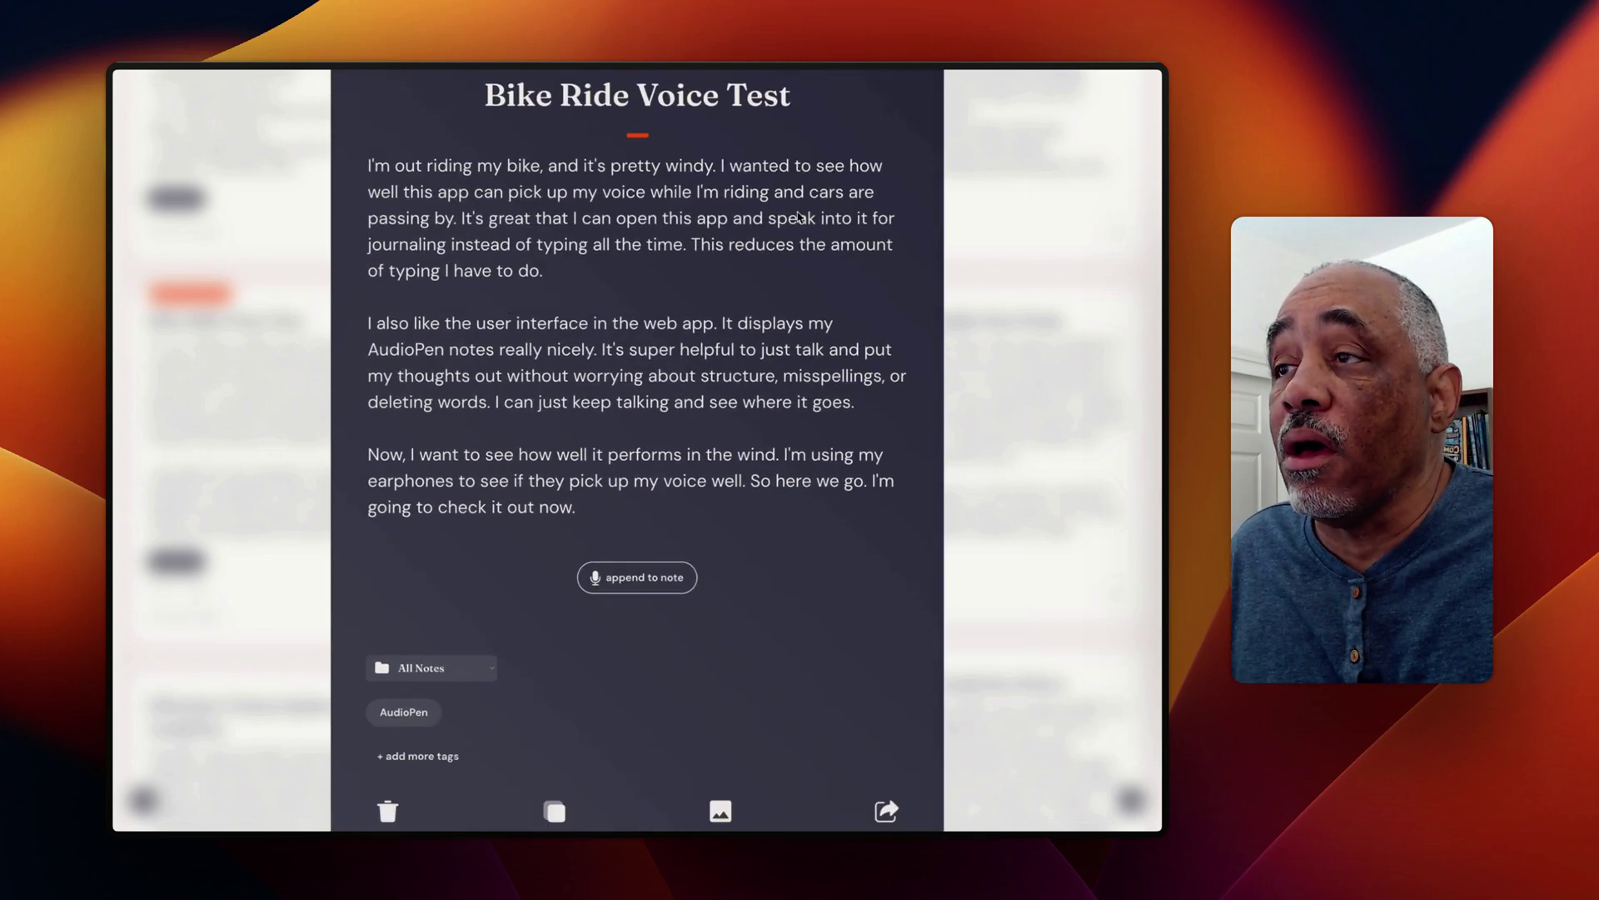
{"action": "key", "text": "super+shift+2"}
{"action": "left_click_drag", "start_coordinate": [959, 164], "coordinate": [958, 267]}
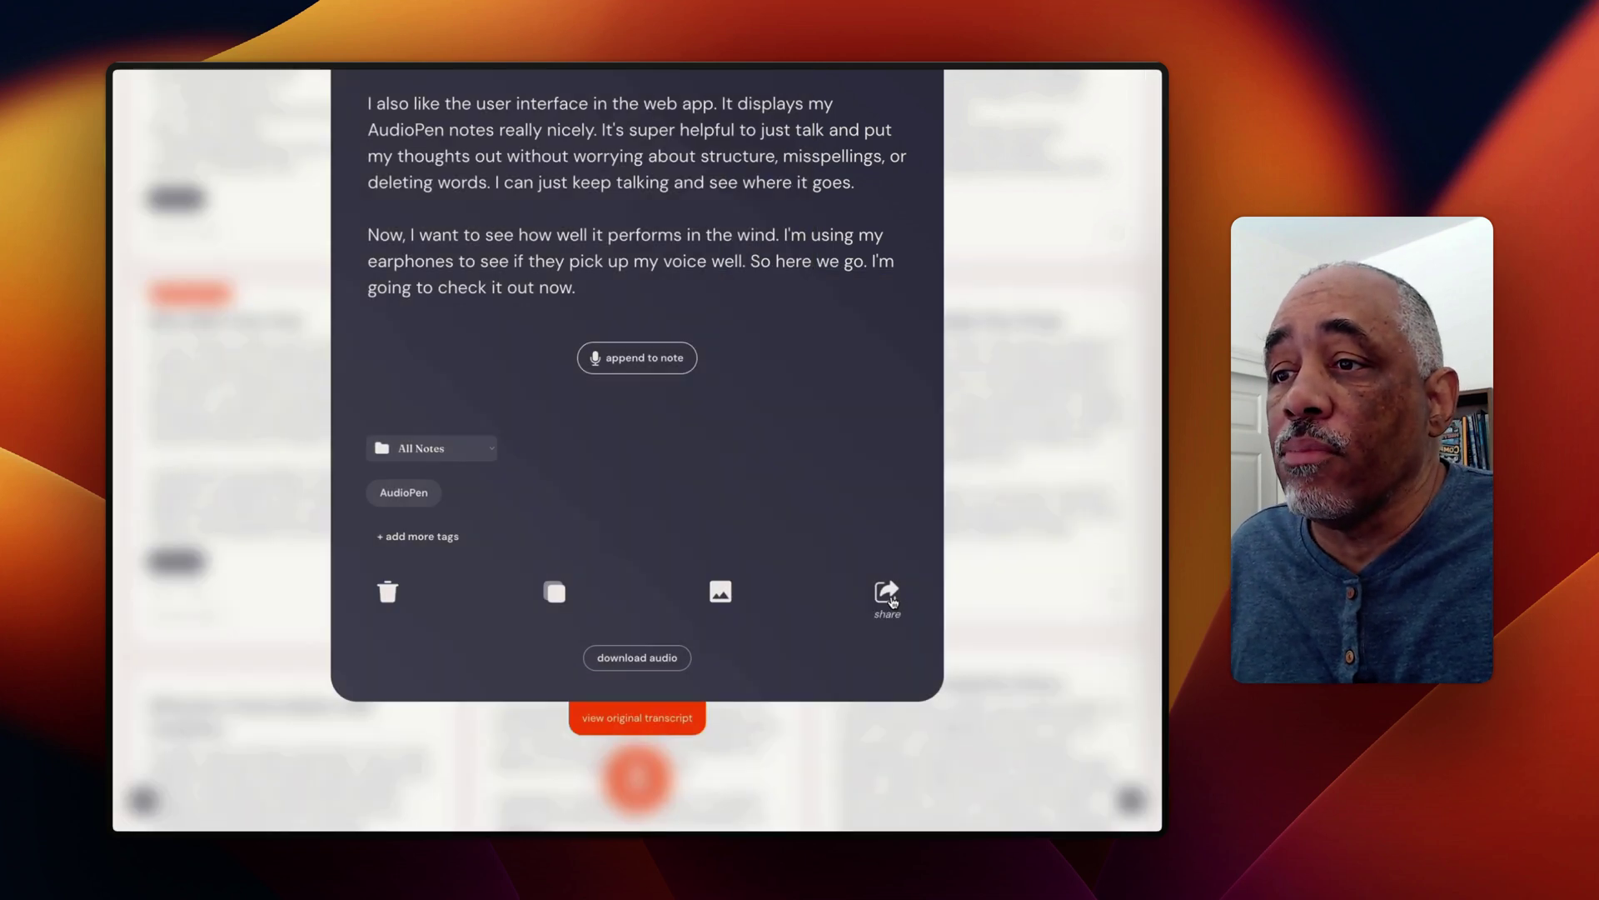
{"action": "left_click", "coordinate": [887, 593]}
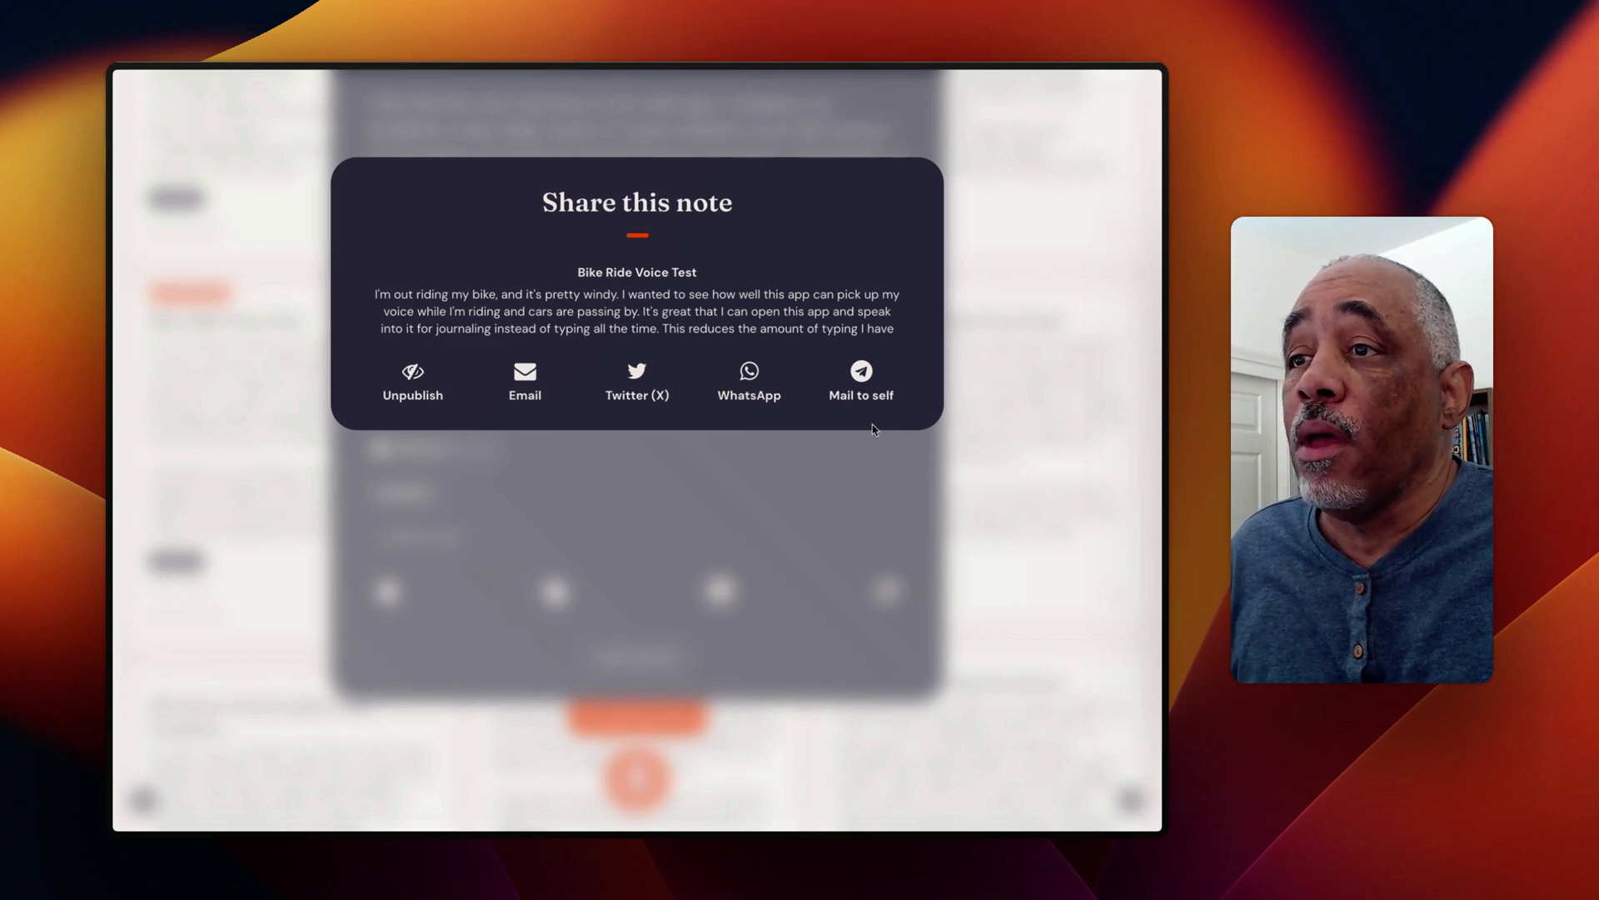
{"action": "left_click", "coordinate": [996, 317]}
{"action": "scroll", "coordinate": [982, 316], "scroll_direction": "up", "scroll_amount": 5}
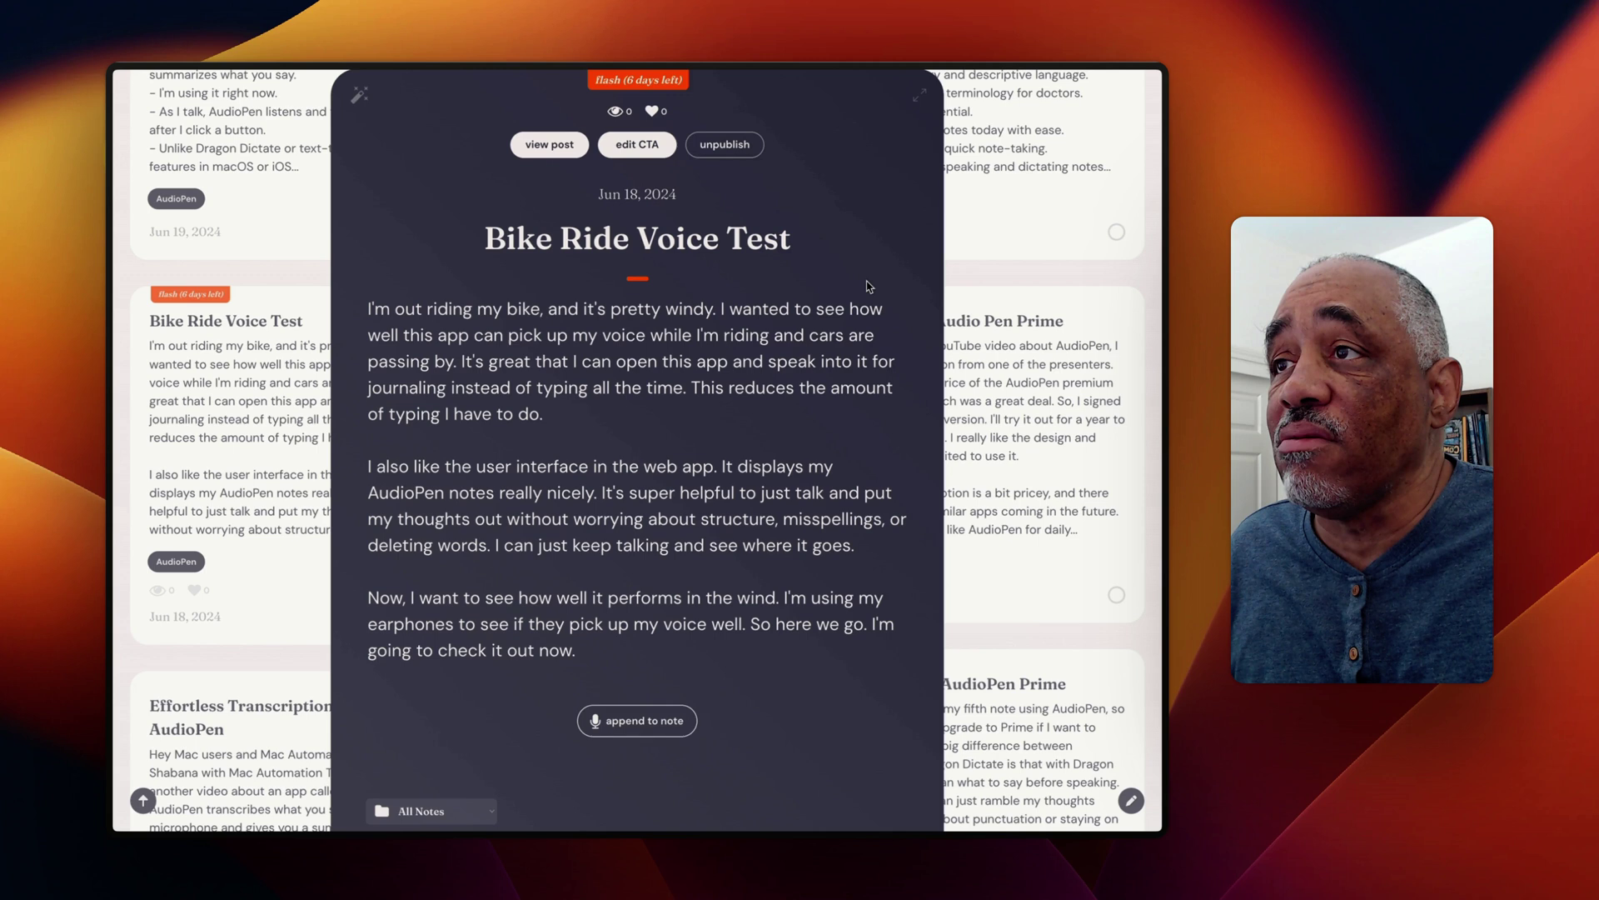
{"action": "scroll", "coordinate": [883, 266], "scroll_direction": "up", "scroll_amount": 2}
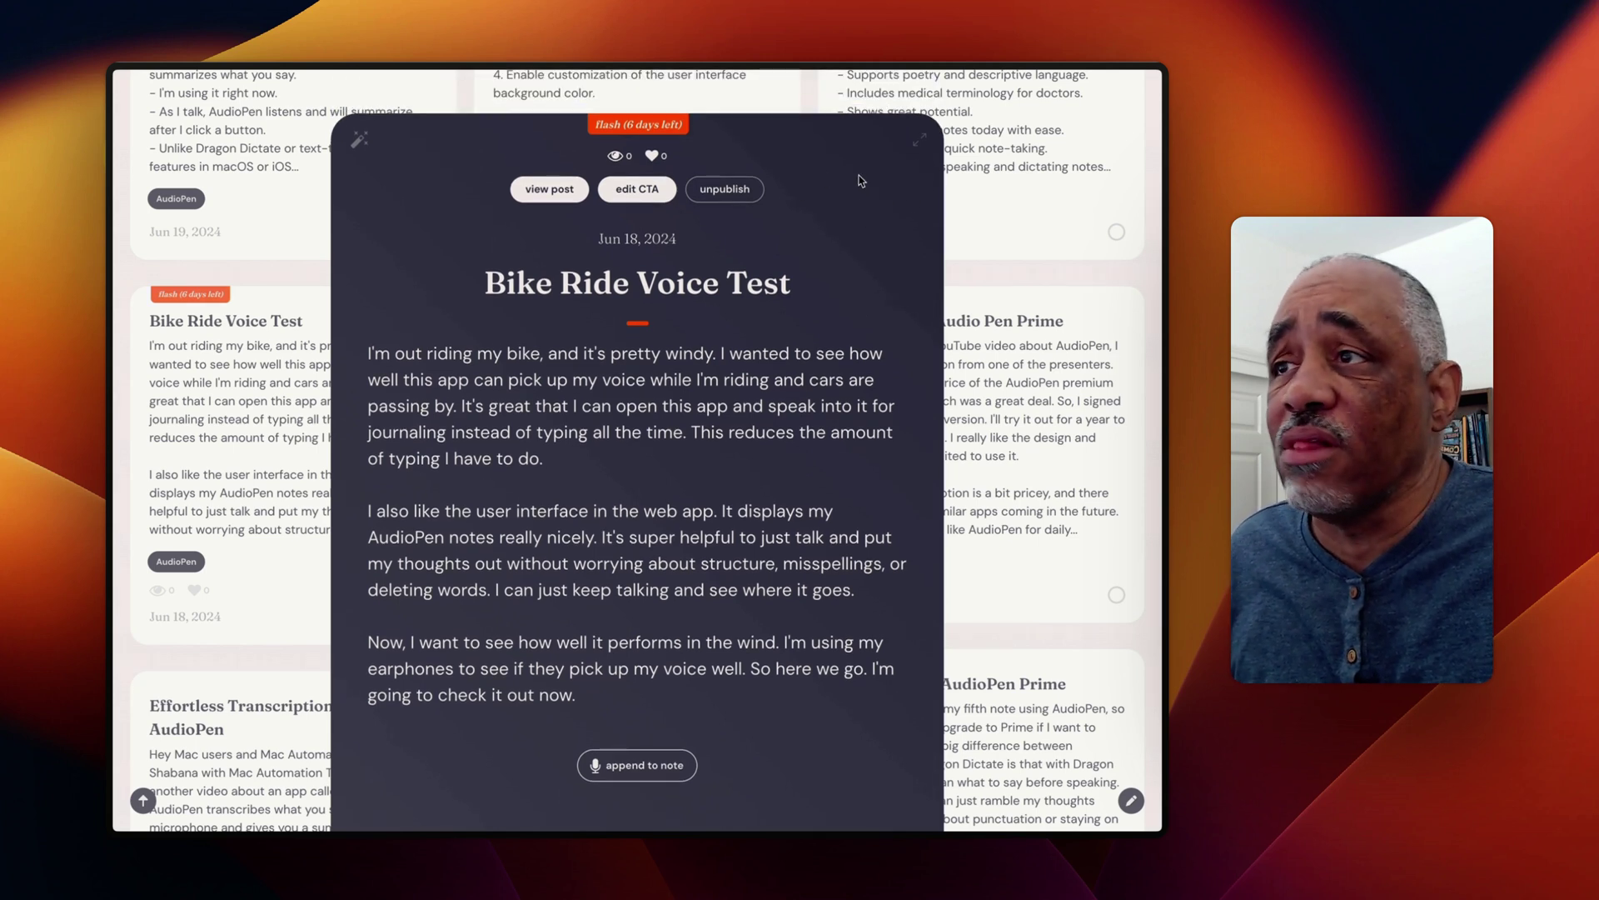
{"action": "scroll", "coordinate": [741, 166], "scroll_direction": "up", "scroll_amount": 1}
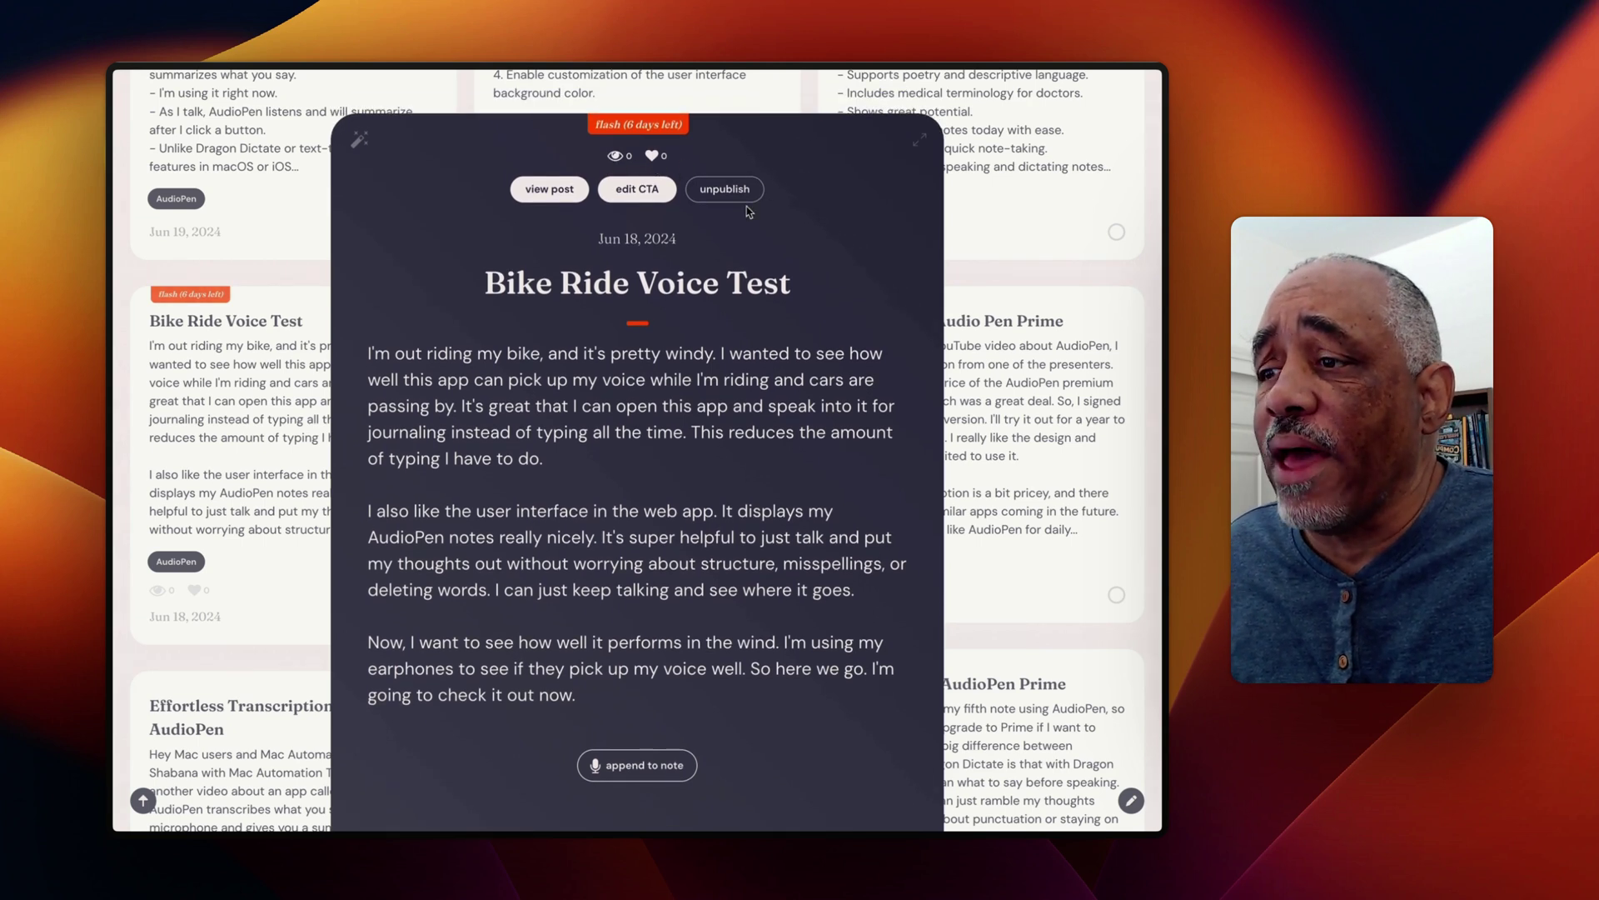
{"action": "scroll", "coordinate": [679, 431], "scroll_direction": "down", "scroll_amount": 5}
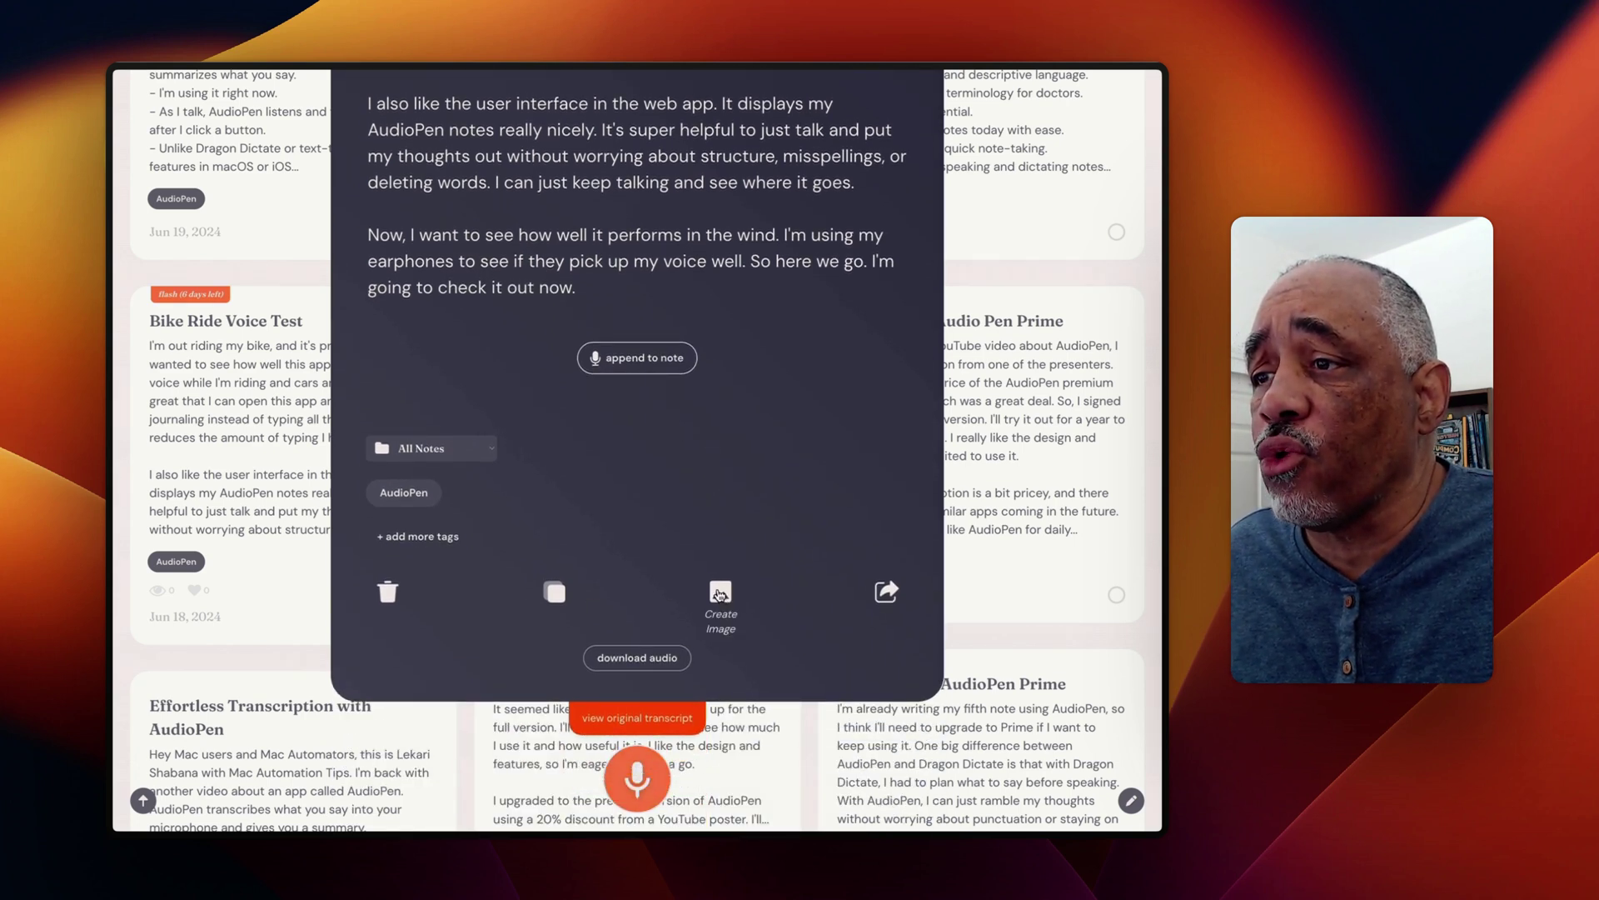
{"action": "scroll", "coordinate": [725, 587], "scroll_direction": "up", "scroll_amount": 4}
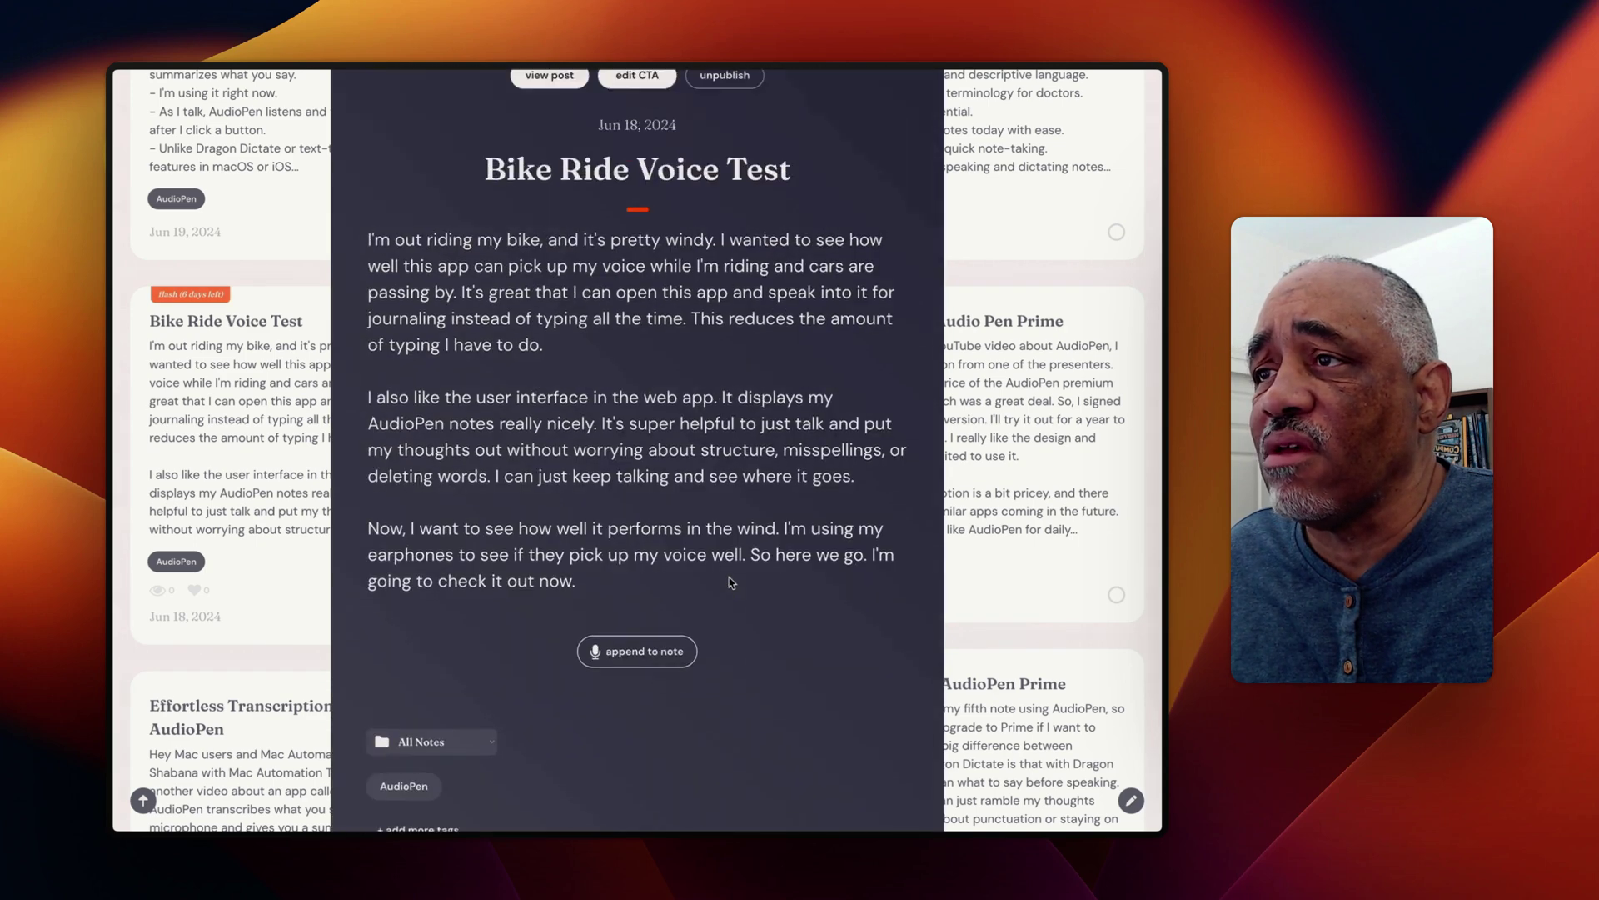
{"action": "scroll", "coordinate": [729, 583], "scroll_direction": "up", "scroll_amount": 2}
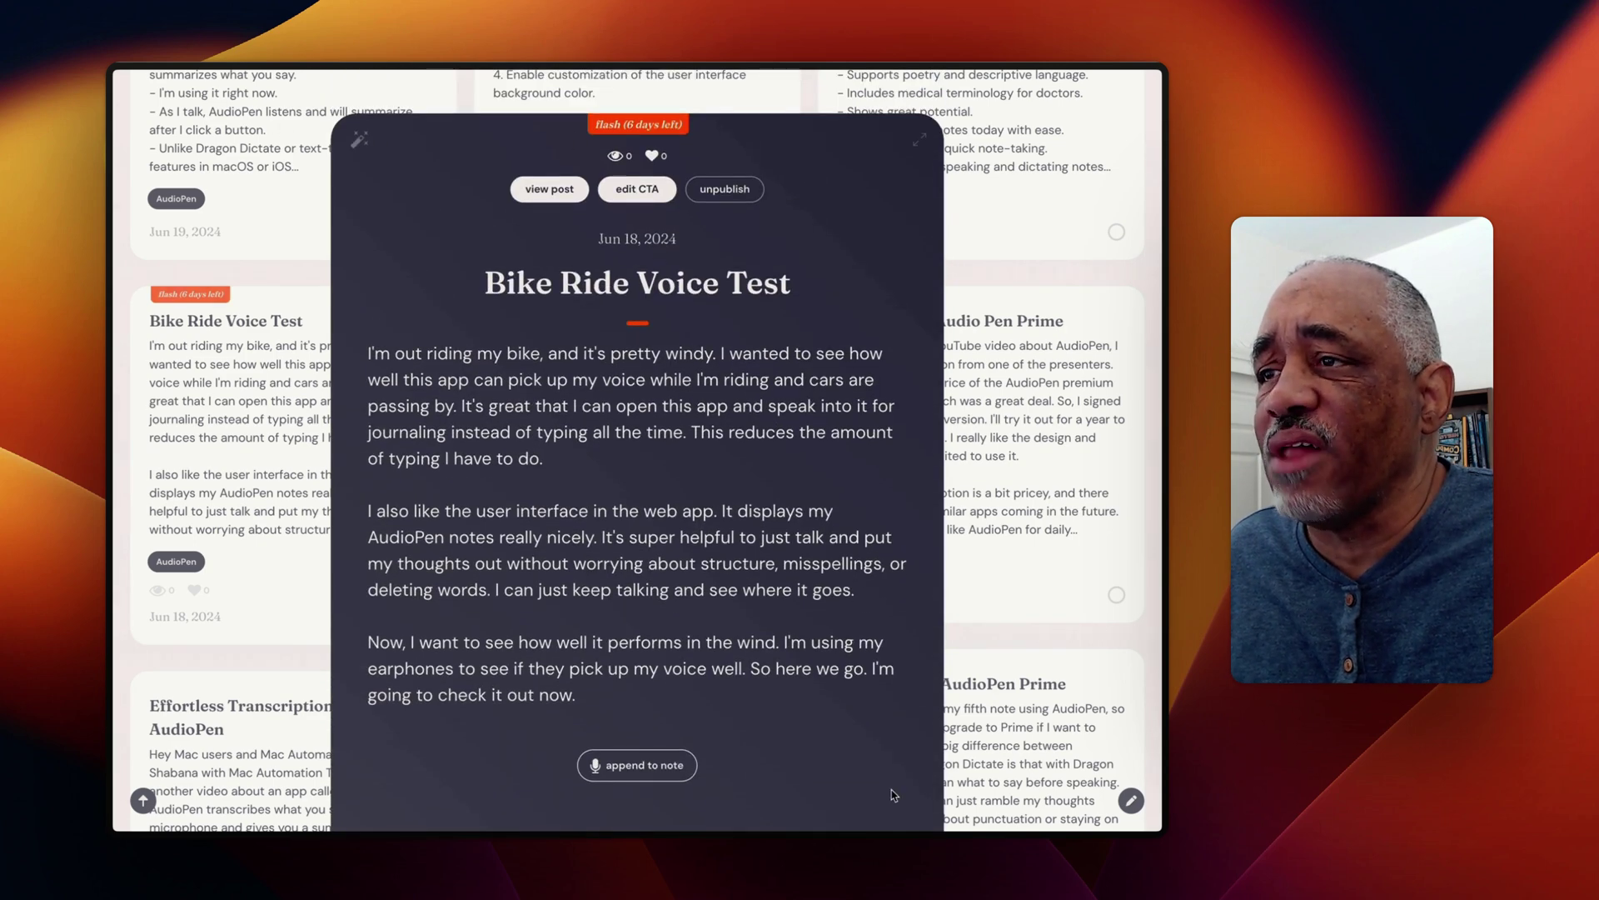
{"action": "scroll", "coordinate": [777, 727], "scroll_direction": "down", "scroll_amount": 1}
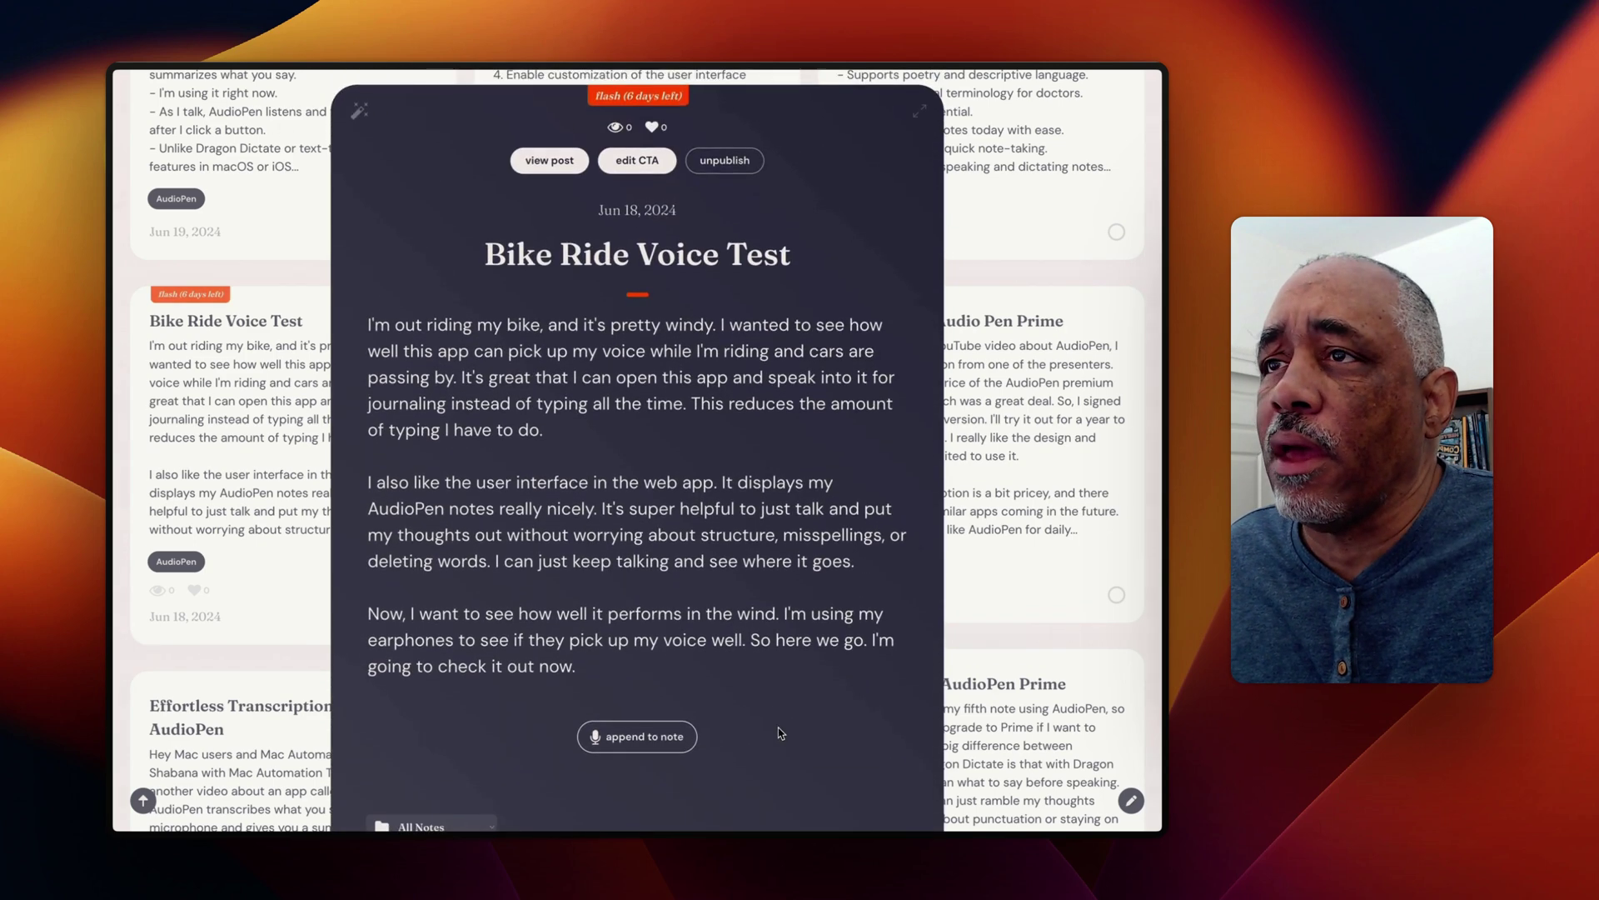
{"action": "scroll", "coordinate": [797, 679], "scroll_direction": "down", "scroll_amount": 2}
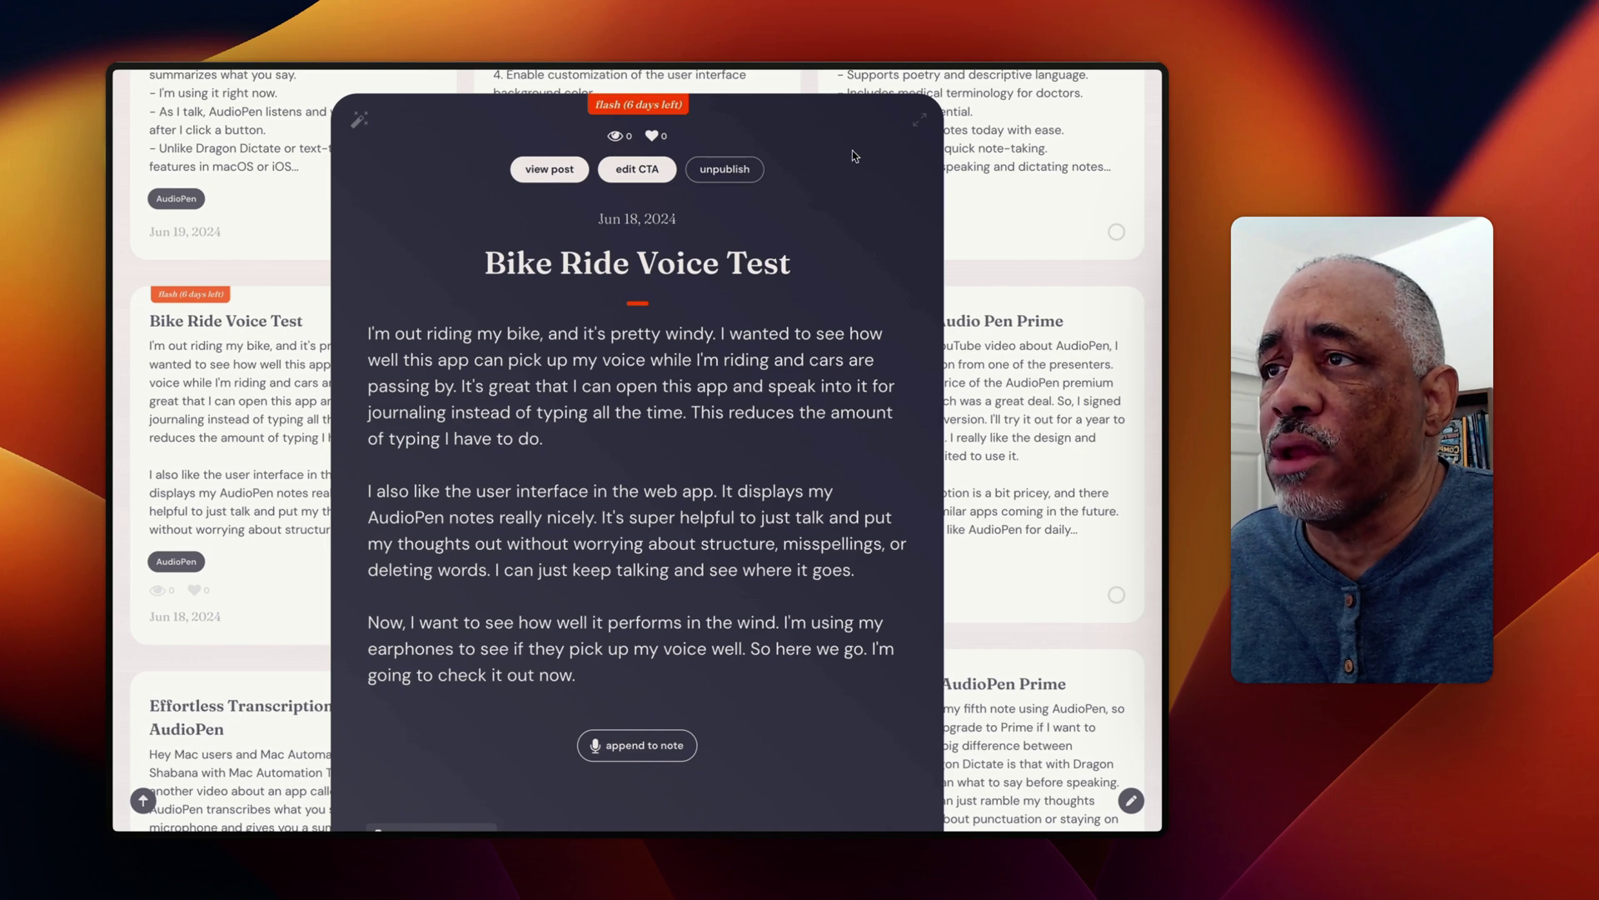
{"action": "scroll", "coordinate": [854, 156], "scroll_direction": "down", "scroll_amount": 5}
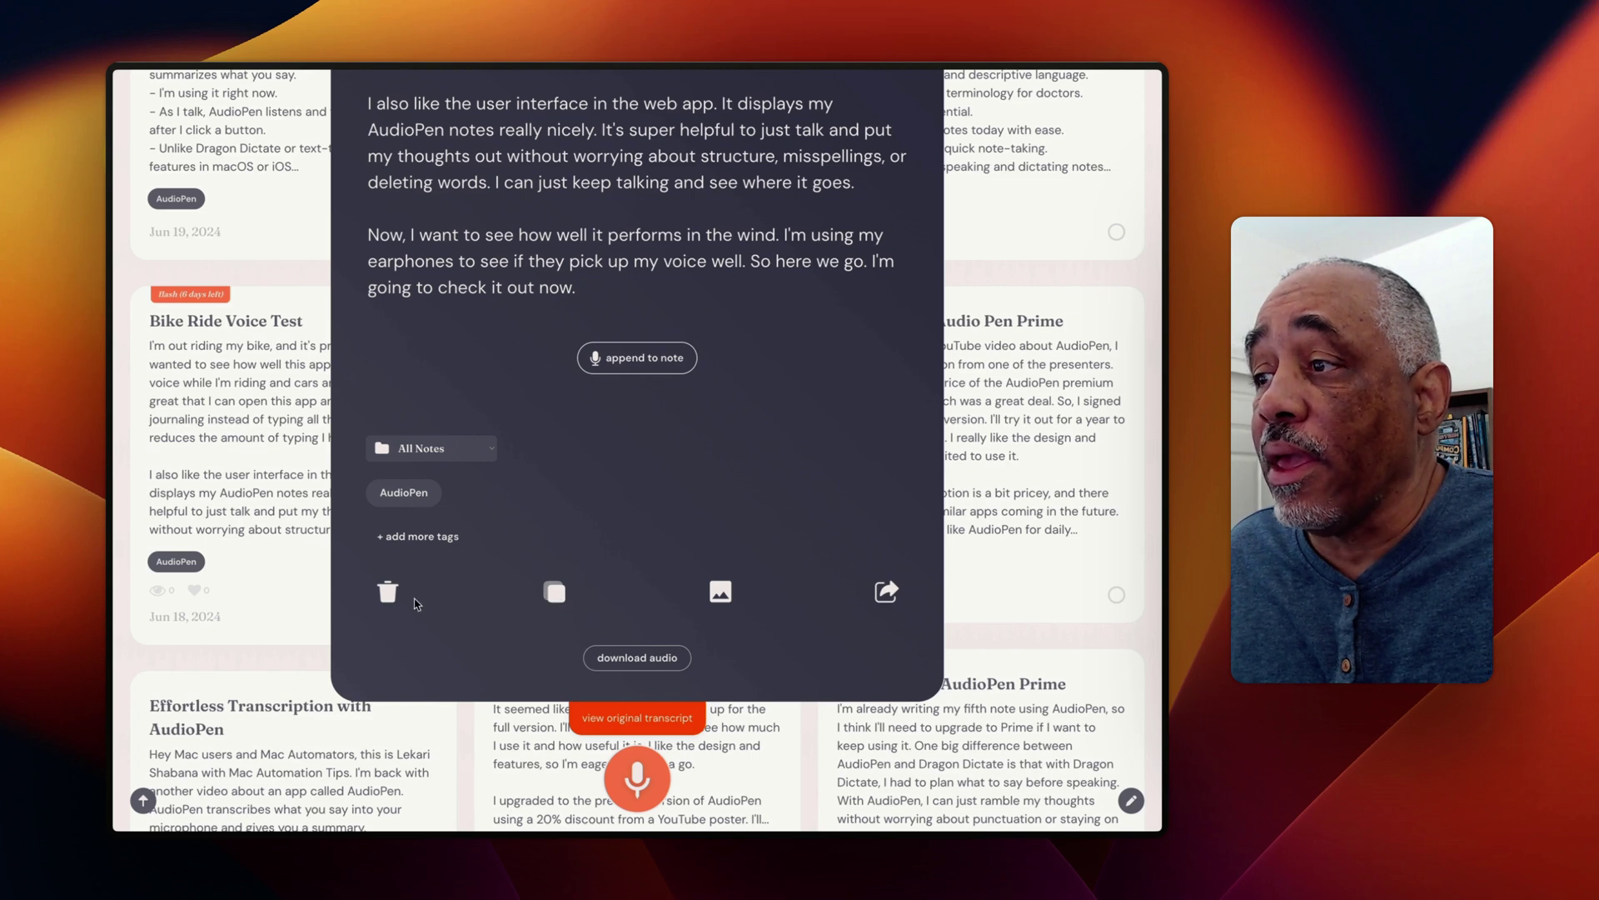
{"action": "scroll", "coordinate": [493, 581], "scroll_direction": "up", "scroll_amount": 6}
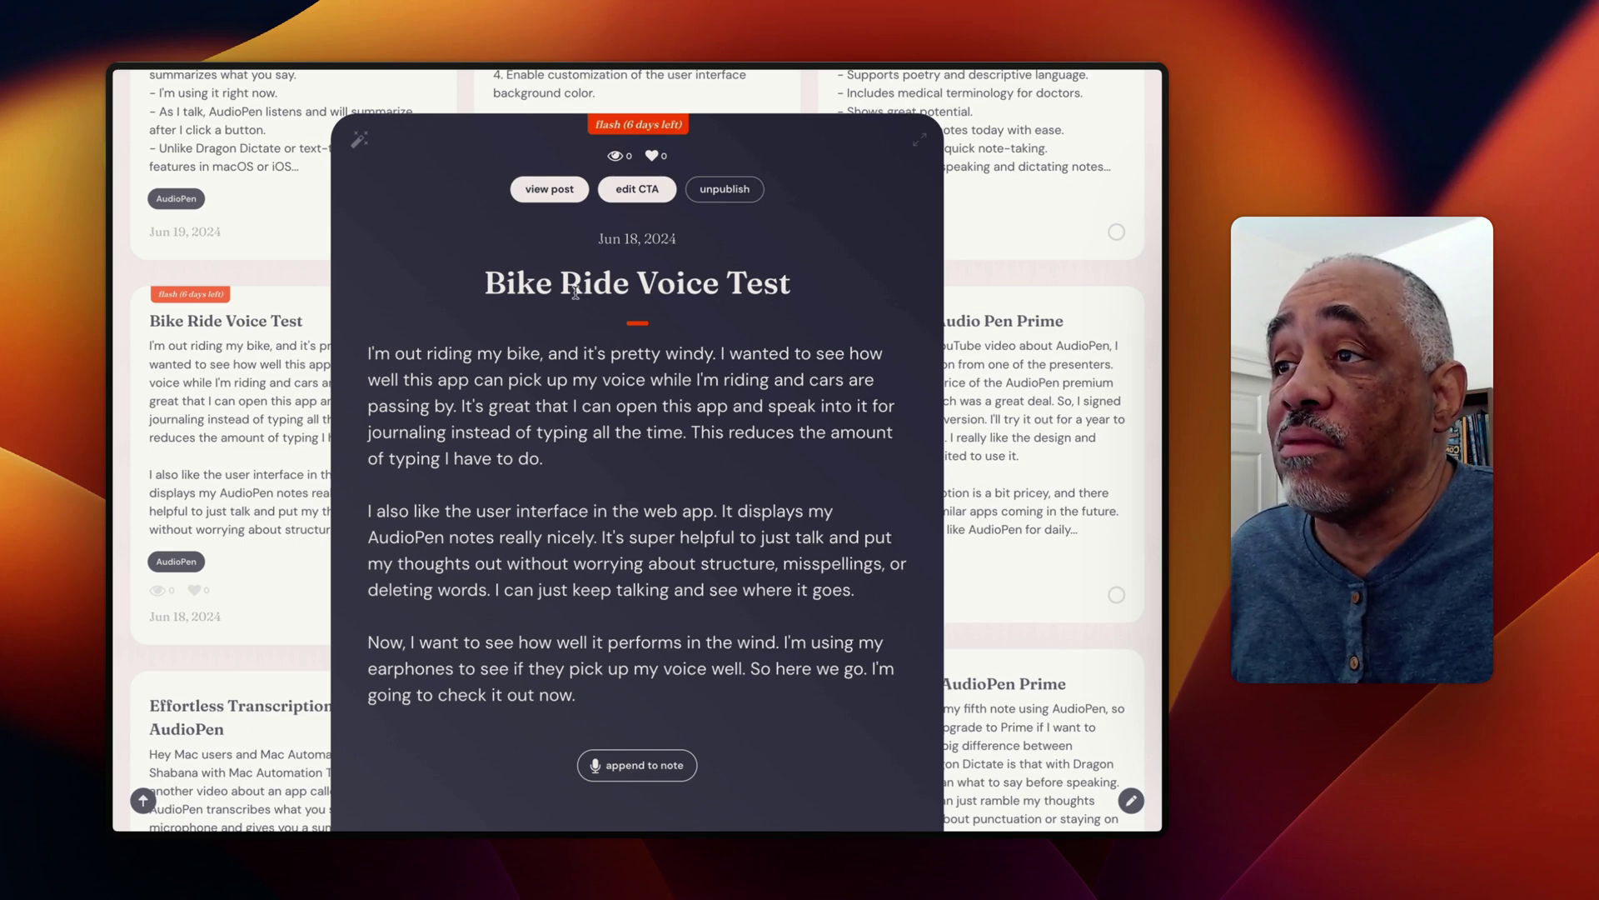
{"action": "scroll", "coordinate": [660, 629], "scroll_direction": "down", "scroll_amount": 5}
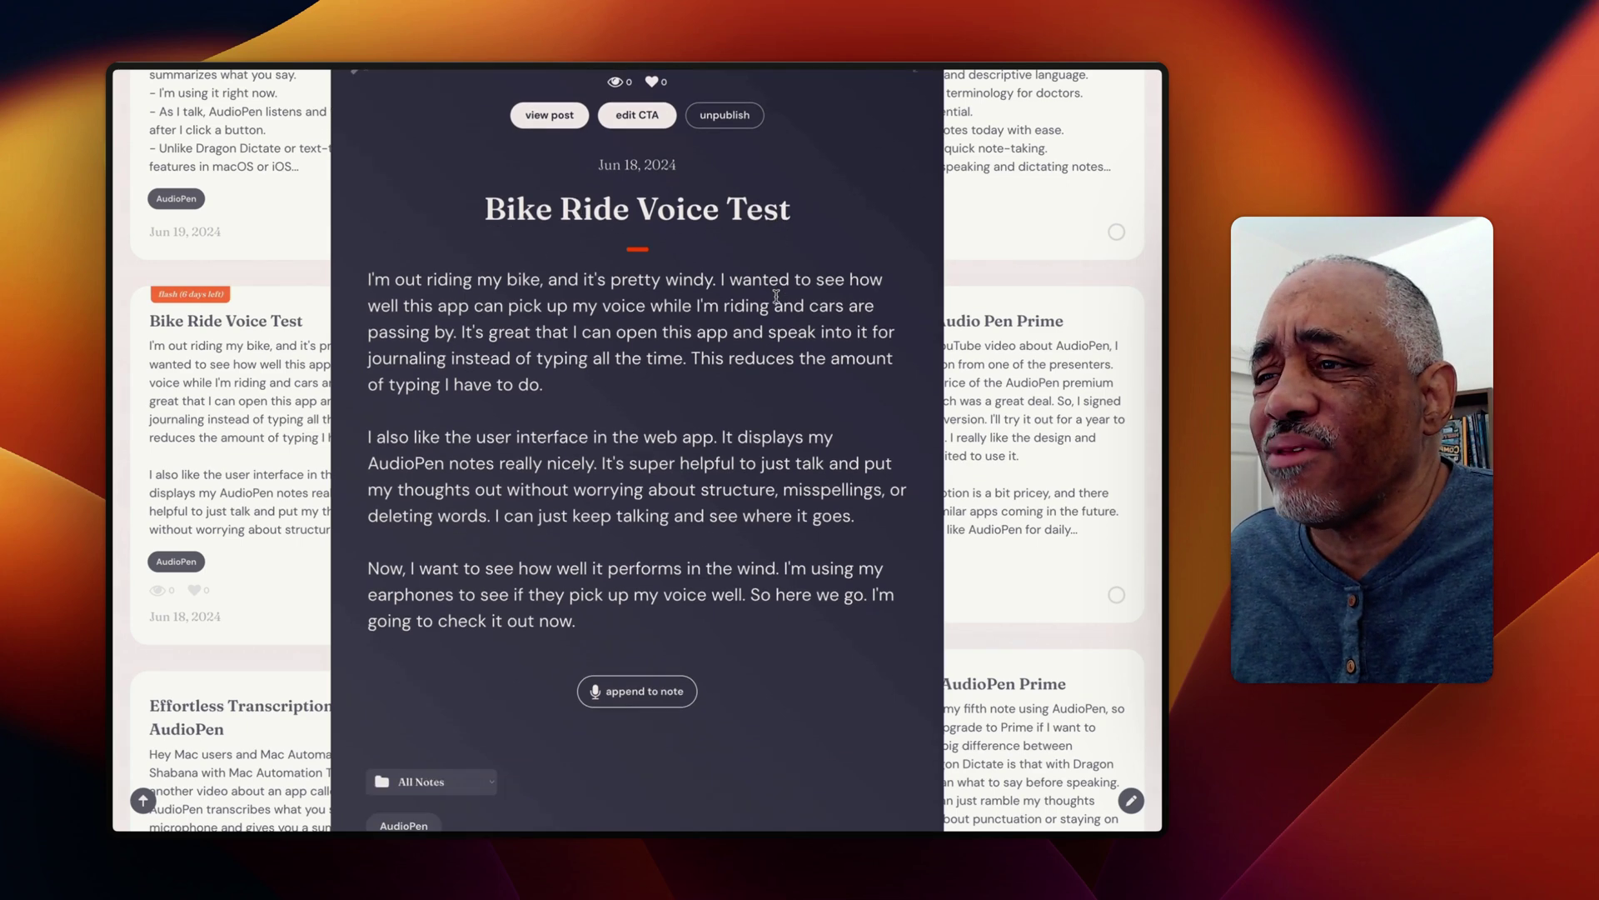
{"action": "scroll", "coordinate": [607, 272], "scroll_direction": "up", "scroll_amount": 5}
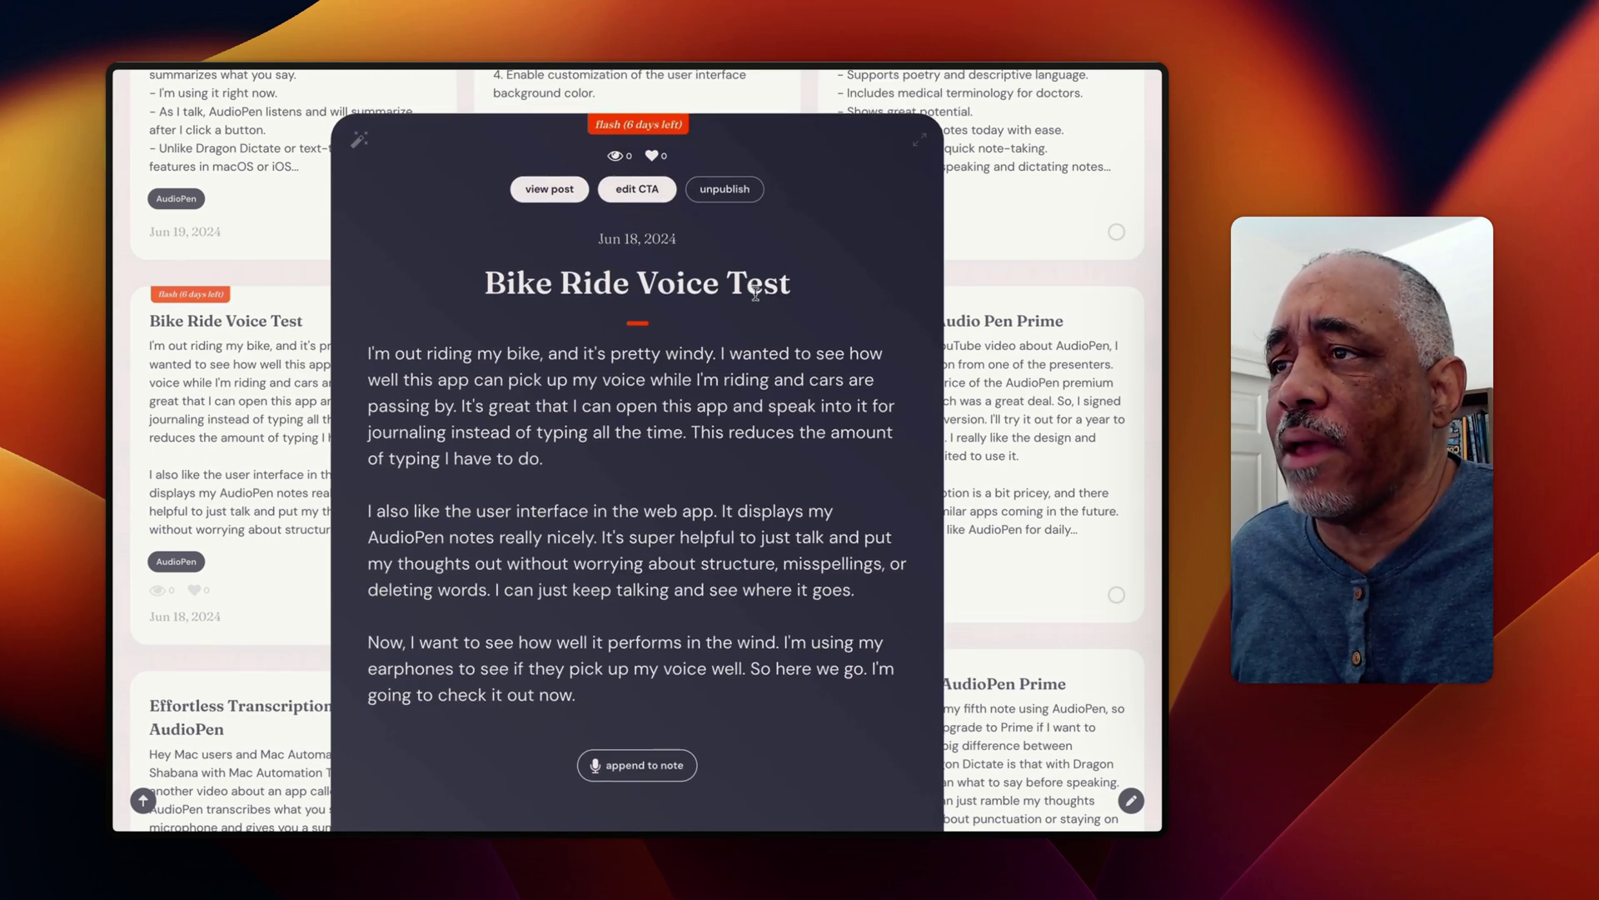
Dismiss the Bike Ride Voice Test note and return to the top of the gallery.
{"action": "scroll", "coordinate": [752, 284], "scroll_direction": "down", "scroll_amount": 1}
{"action": "scroll", "coordinate": [752, 284], "scroll_direction": "down", "scroll_amount": 1}
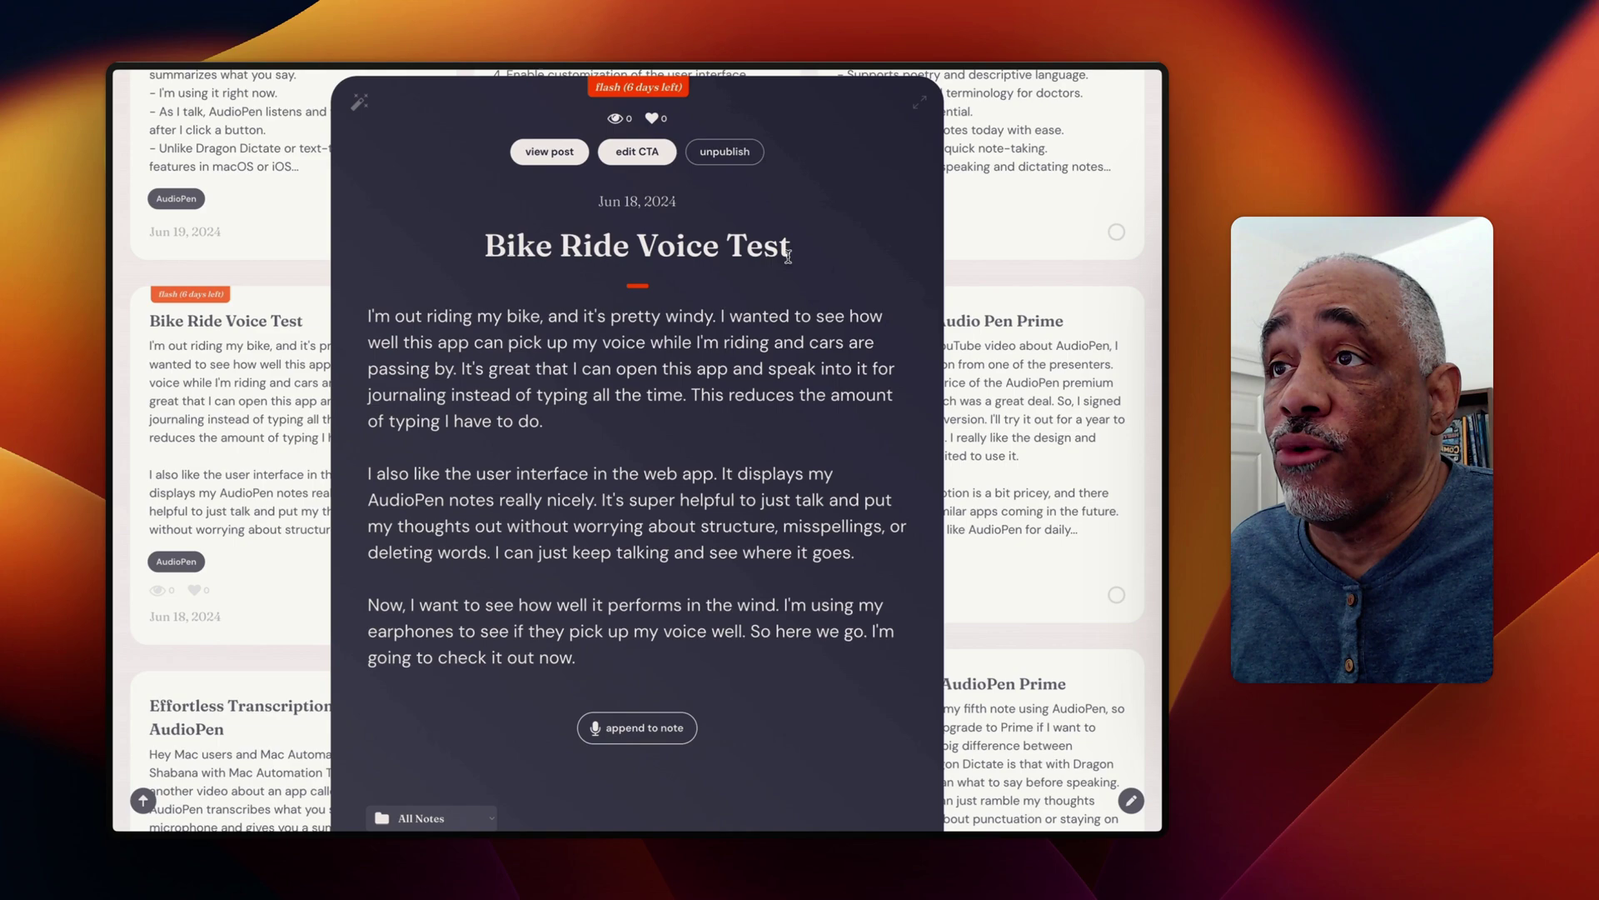
{"action": "left_click", "coordinate": [1000, 248]}
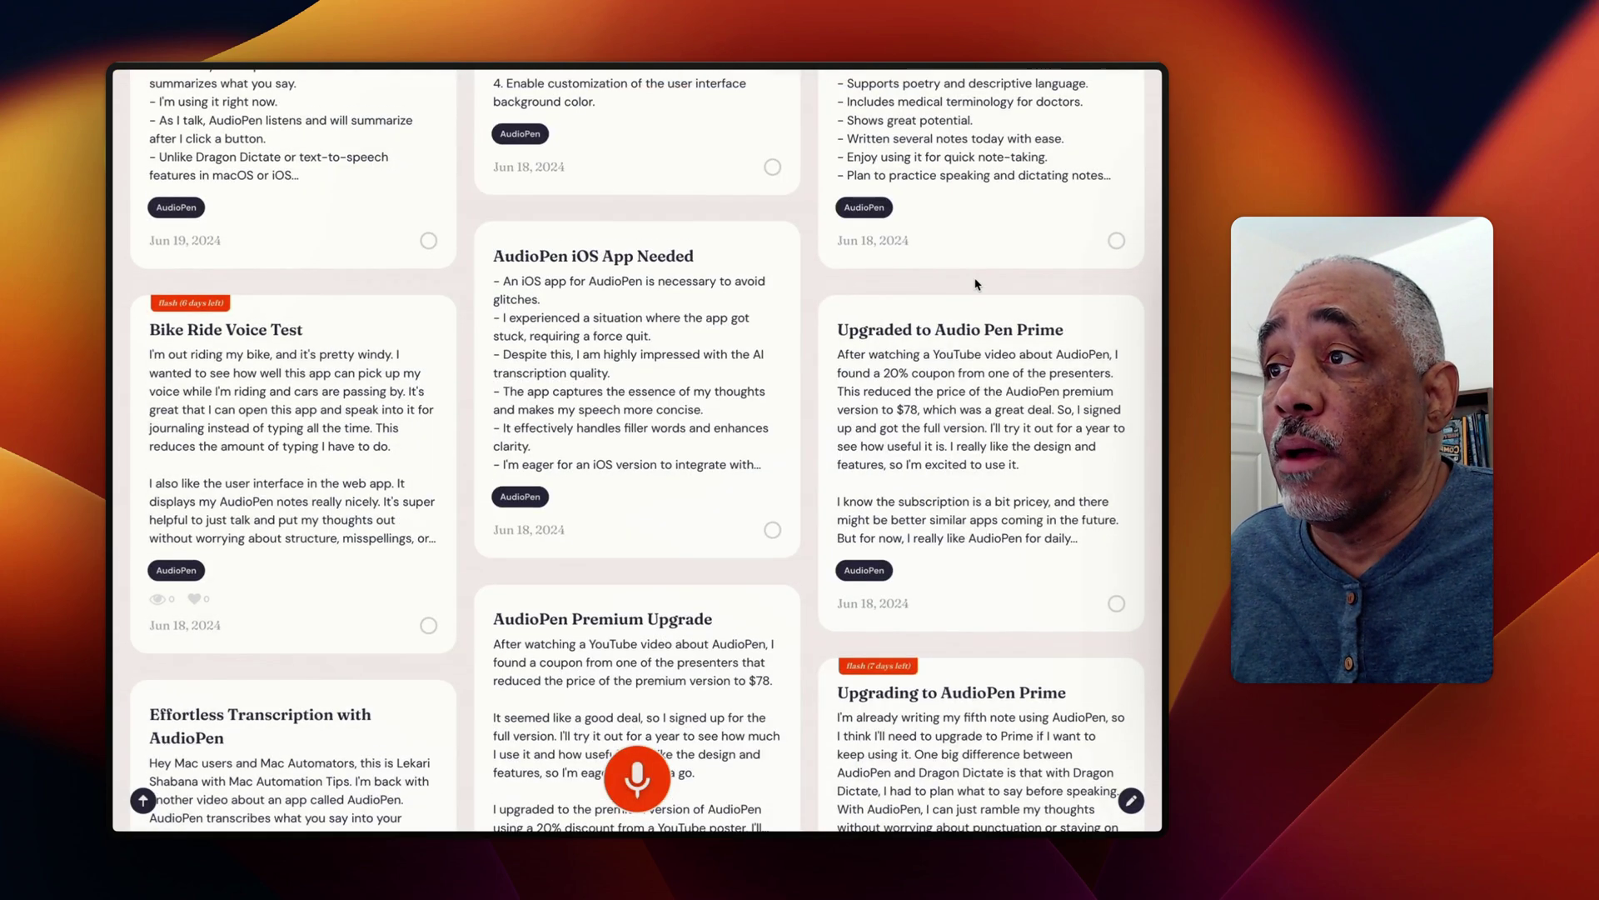
{"action": "scroll", "coordinate": [902, 303], "scroll_direction": "up", "scroll_amount": 5}
{"action": "scroll", "coordinate": [852, 293], "scroll_direction": "up", "scroll_amount": 1}
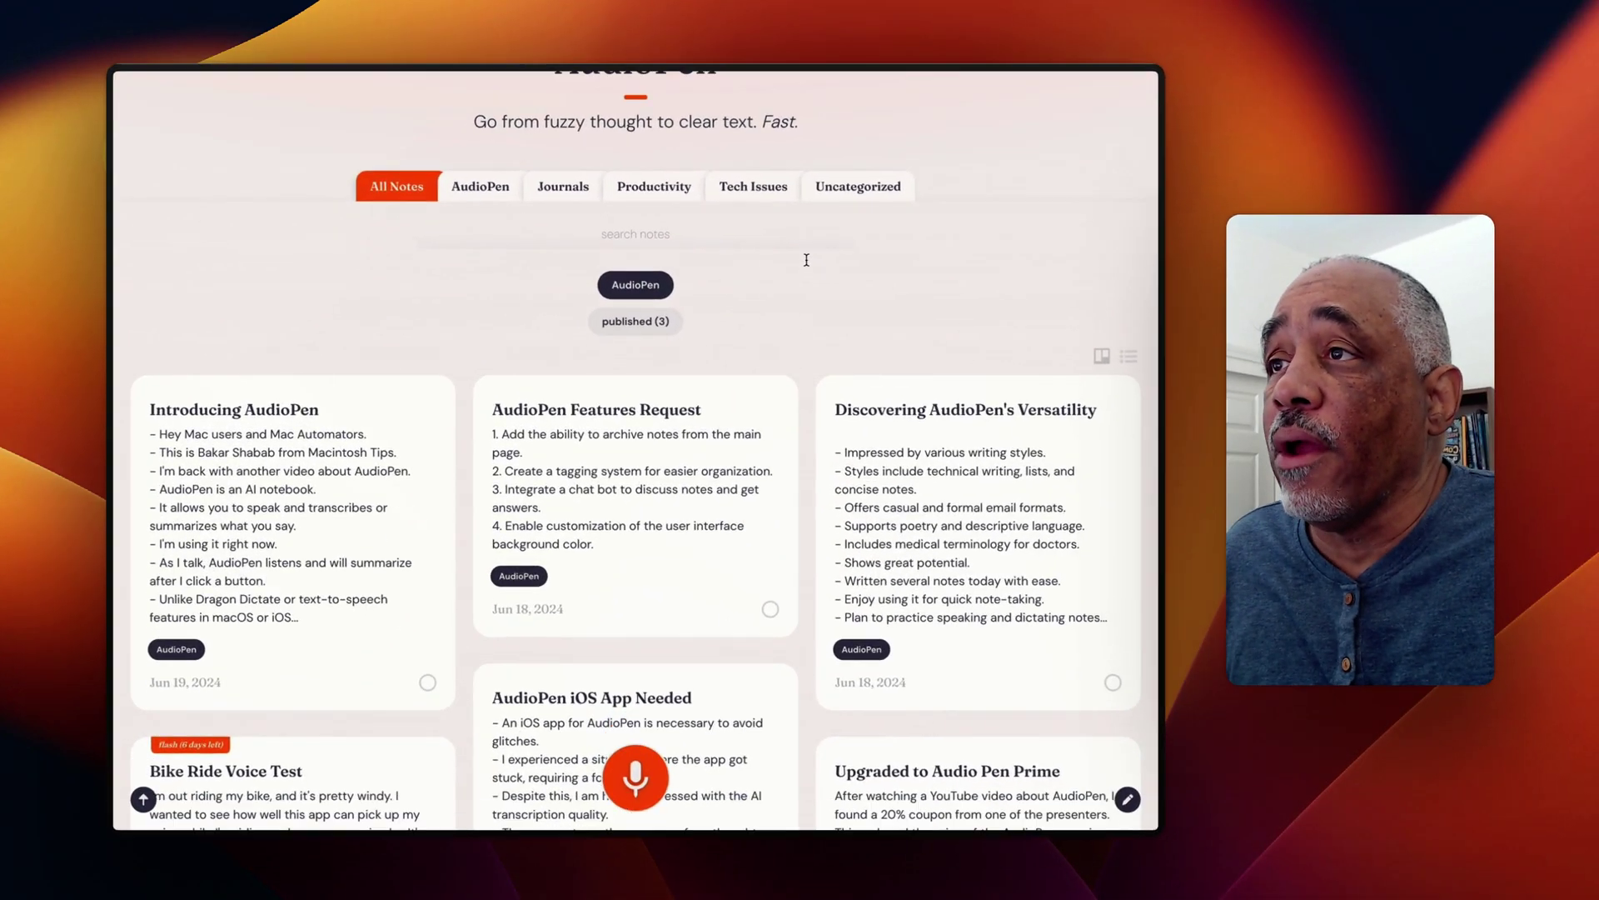
{"action": "scroll", "coordinate": [556, 491], "scroll_direction": "down", "scroll_amount": 5}
{"action": "scroll", "coordinate": [808, 265], "scroll_direction": "down", "scroll_amount": 15}
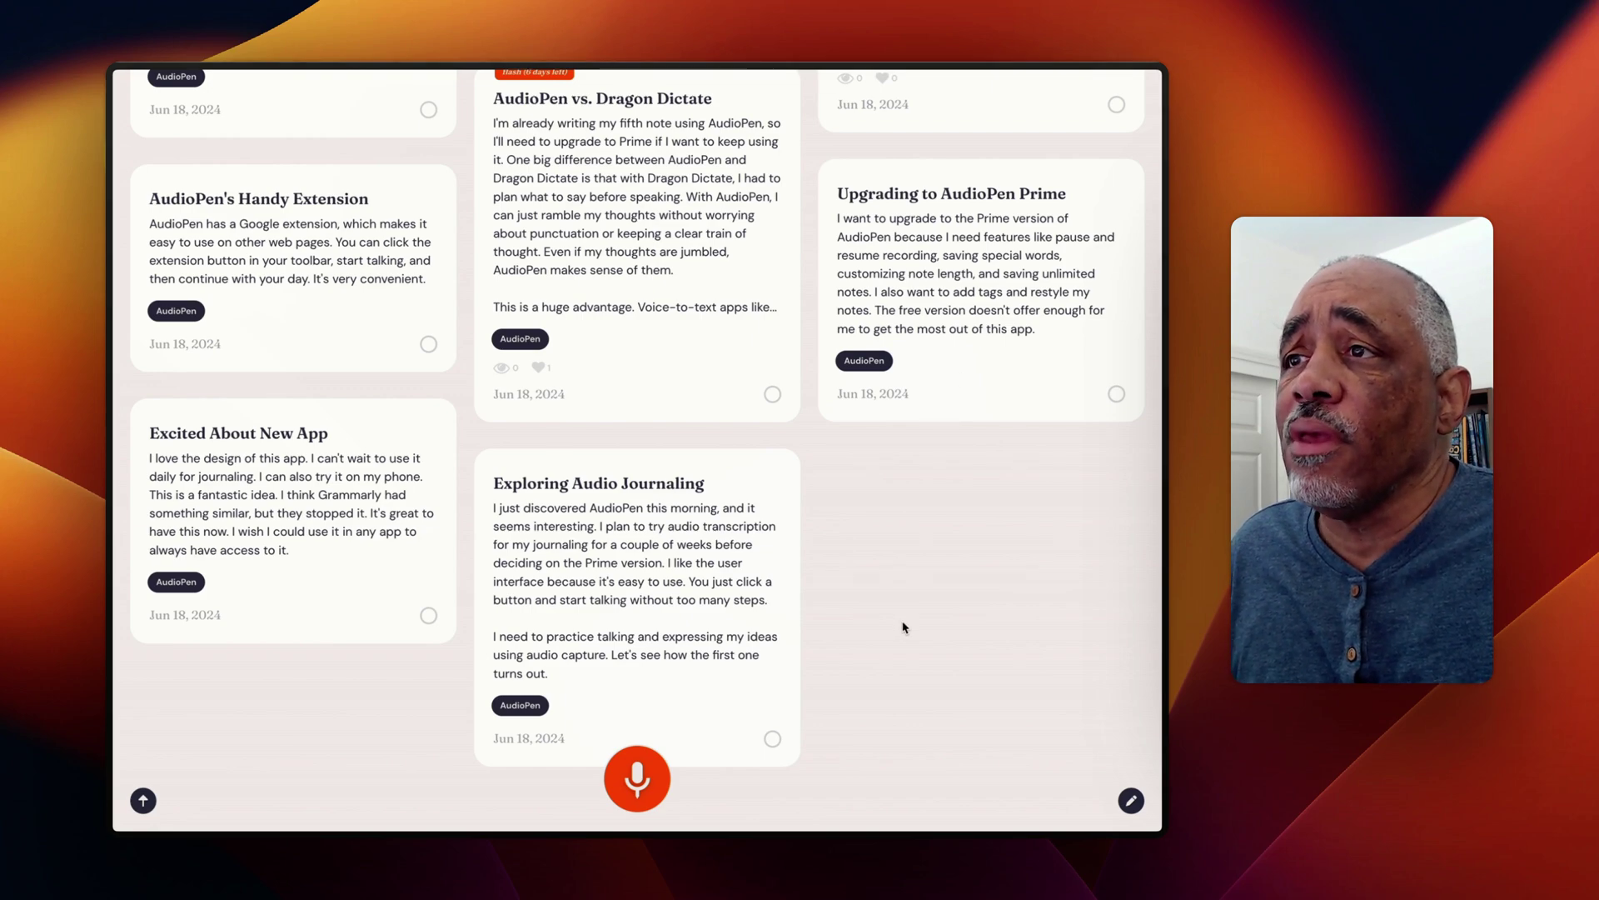
{"action": "scroll", "coordinate": [904, 627], "scroll_direction": "up", "scroll_amount": 20}
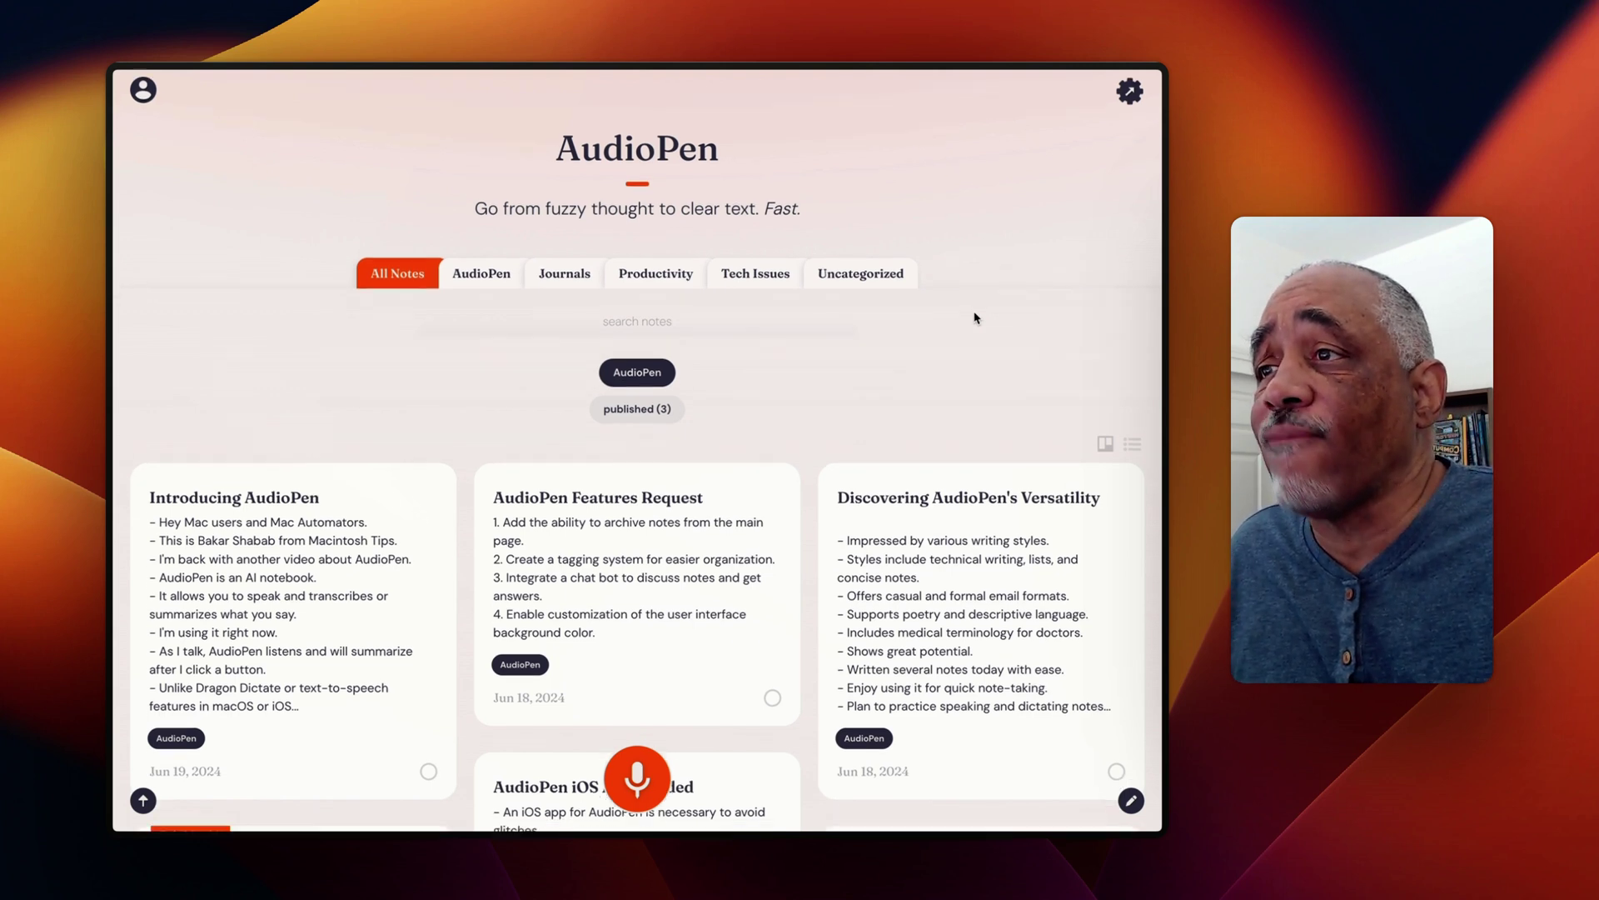
{"action": "scroll", "coordinate": [976, 321], "scroll_direction": "down", "scroll_amount": 1}
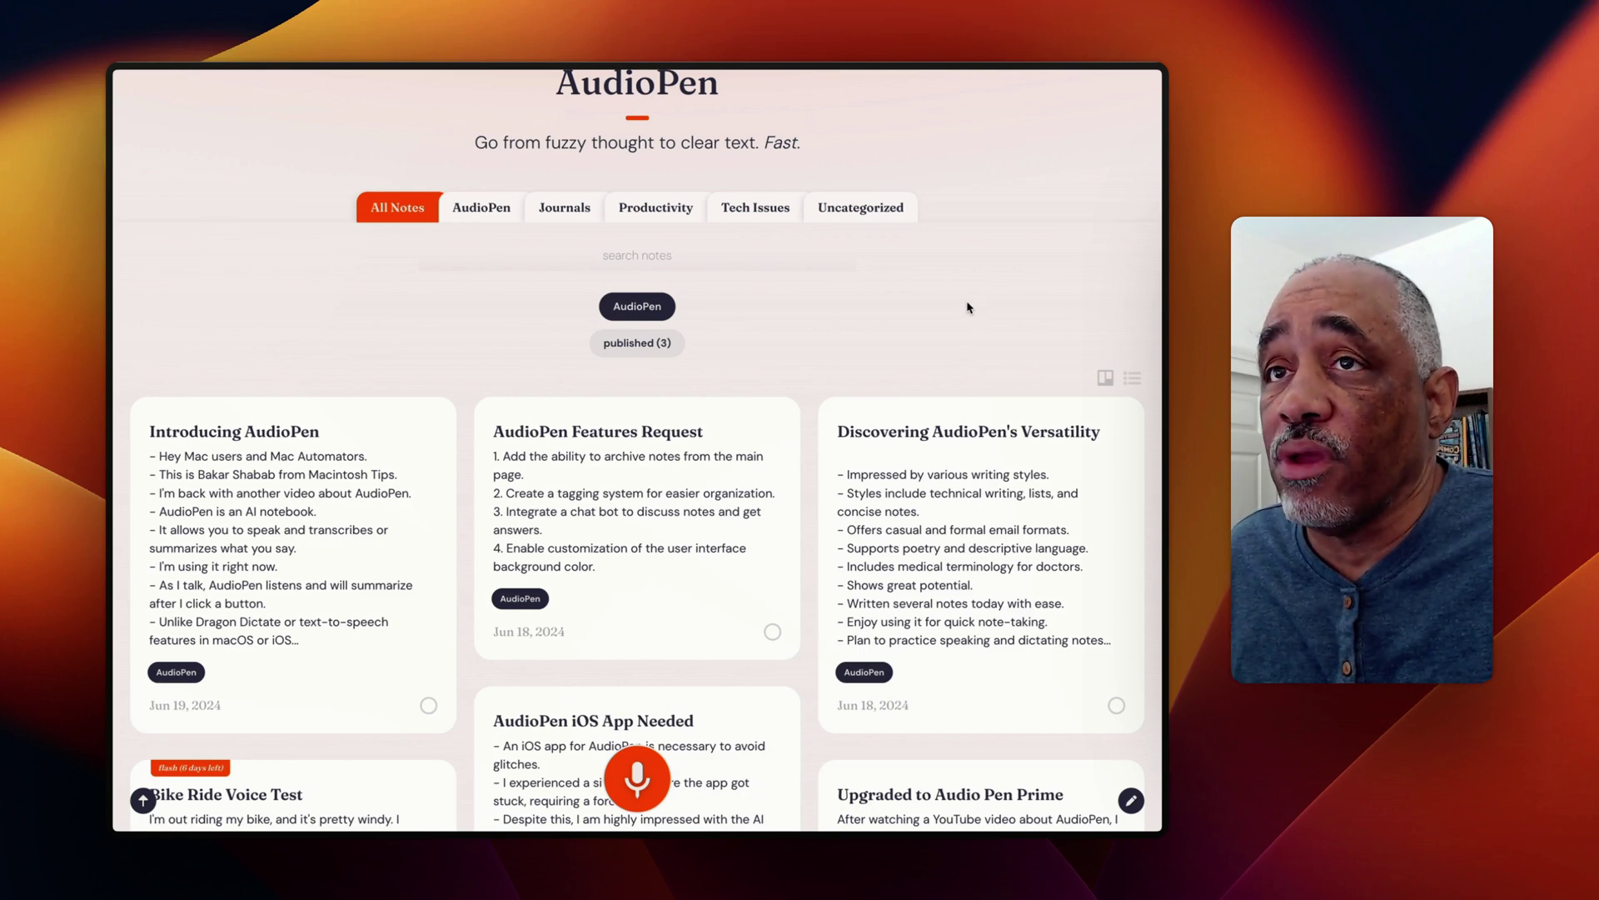
{"action": "scroll", "coordinate": [1000, 300], "scroll_direction": "up", "scroll_amount": 2}
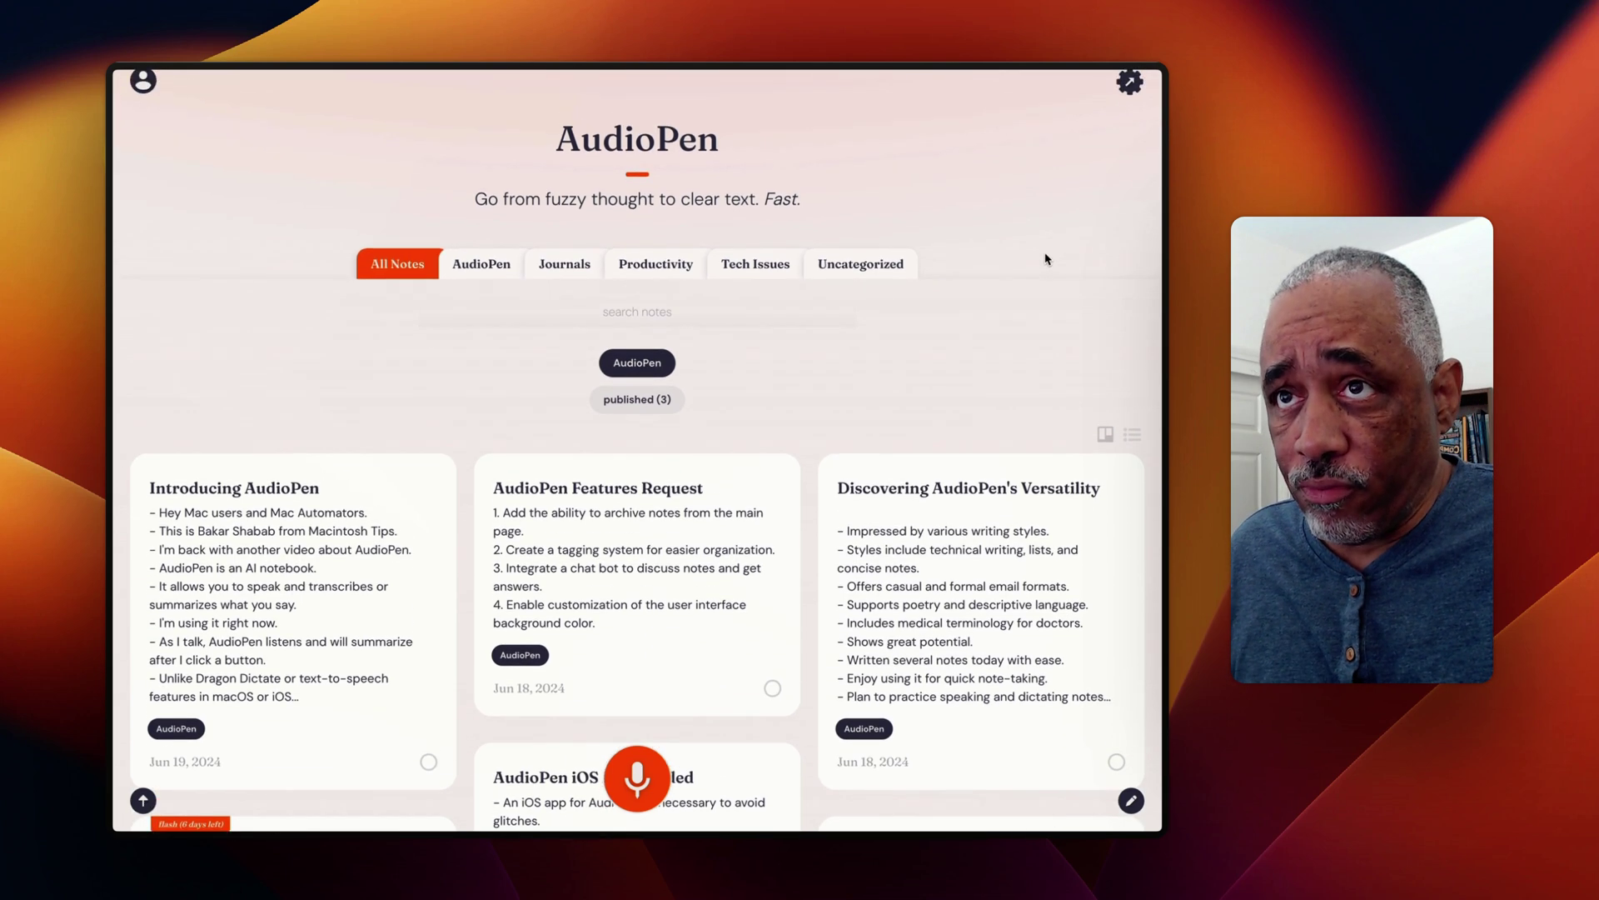
{"action": "scroll", "coordinate": [1052, 250], "scroll_direction": "down", "scroll_amount": 1}
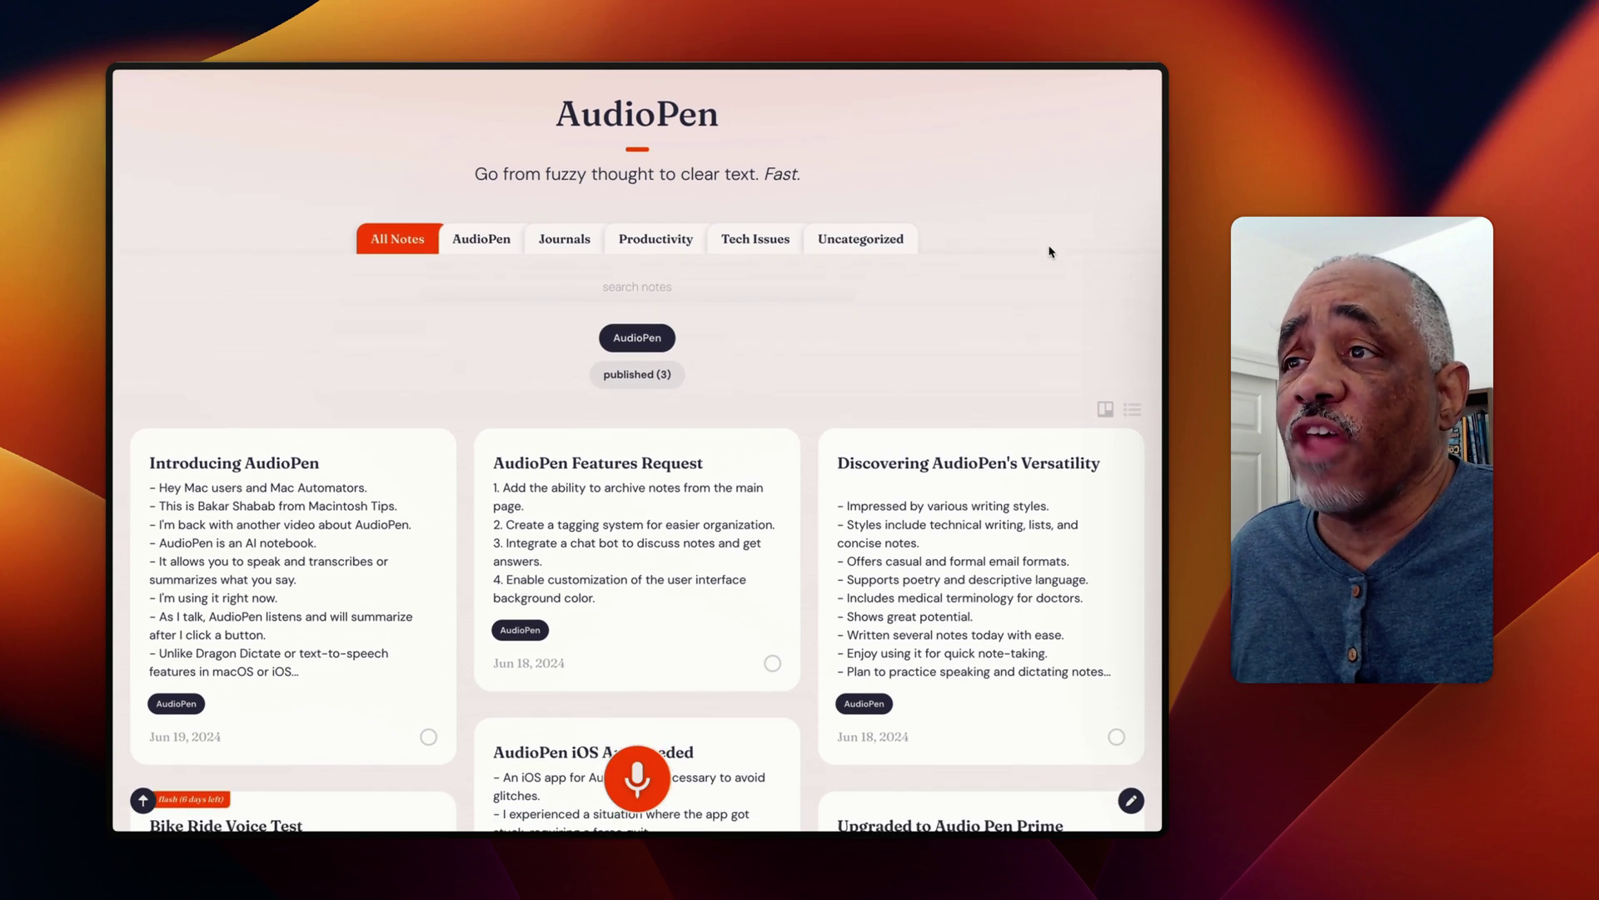
{"action": "scroll", "coordinate": [1047, 258], "scroll_direction": "down", "scroll_amount": 1}
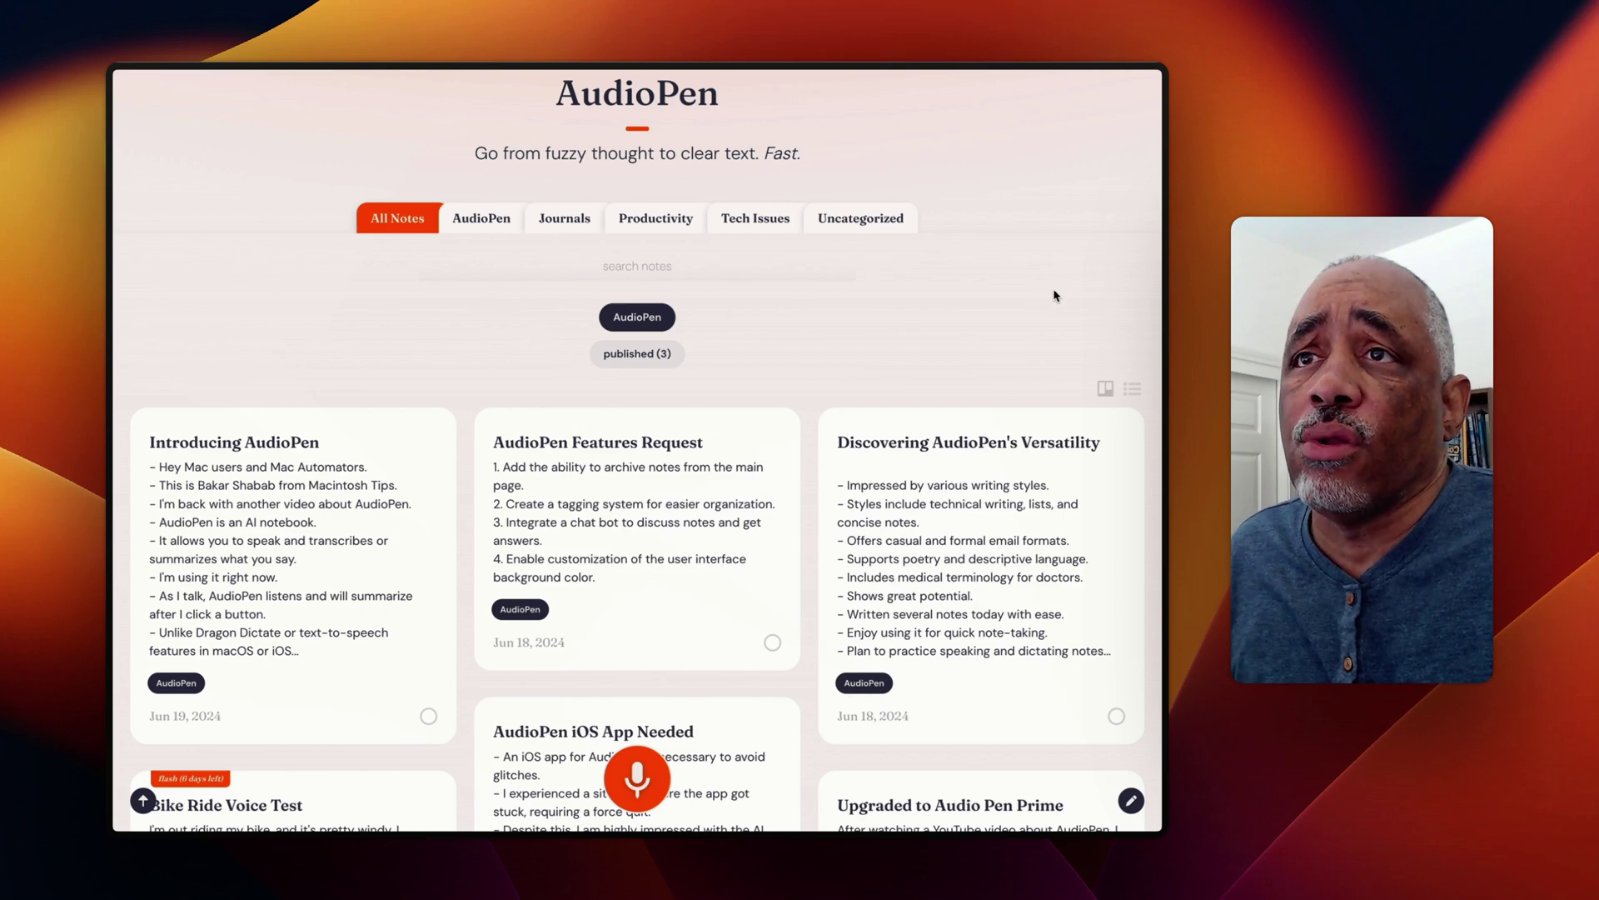
{"action": "scroll", "coordinate": [1018, 283], "scroll_direction": "down", "scroll_amount": 1}
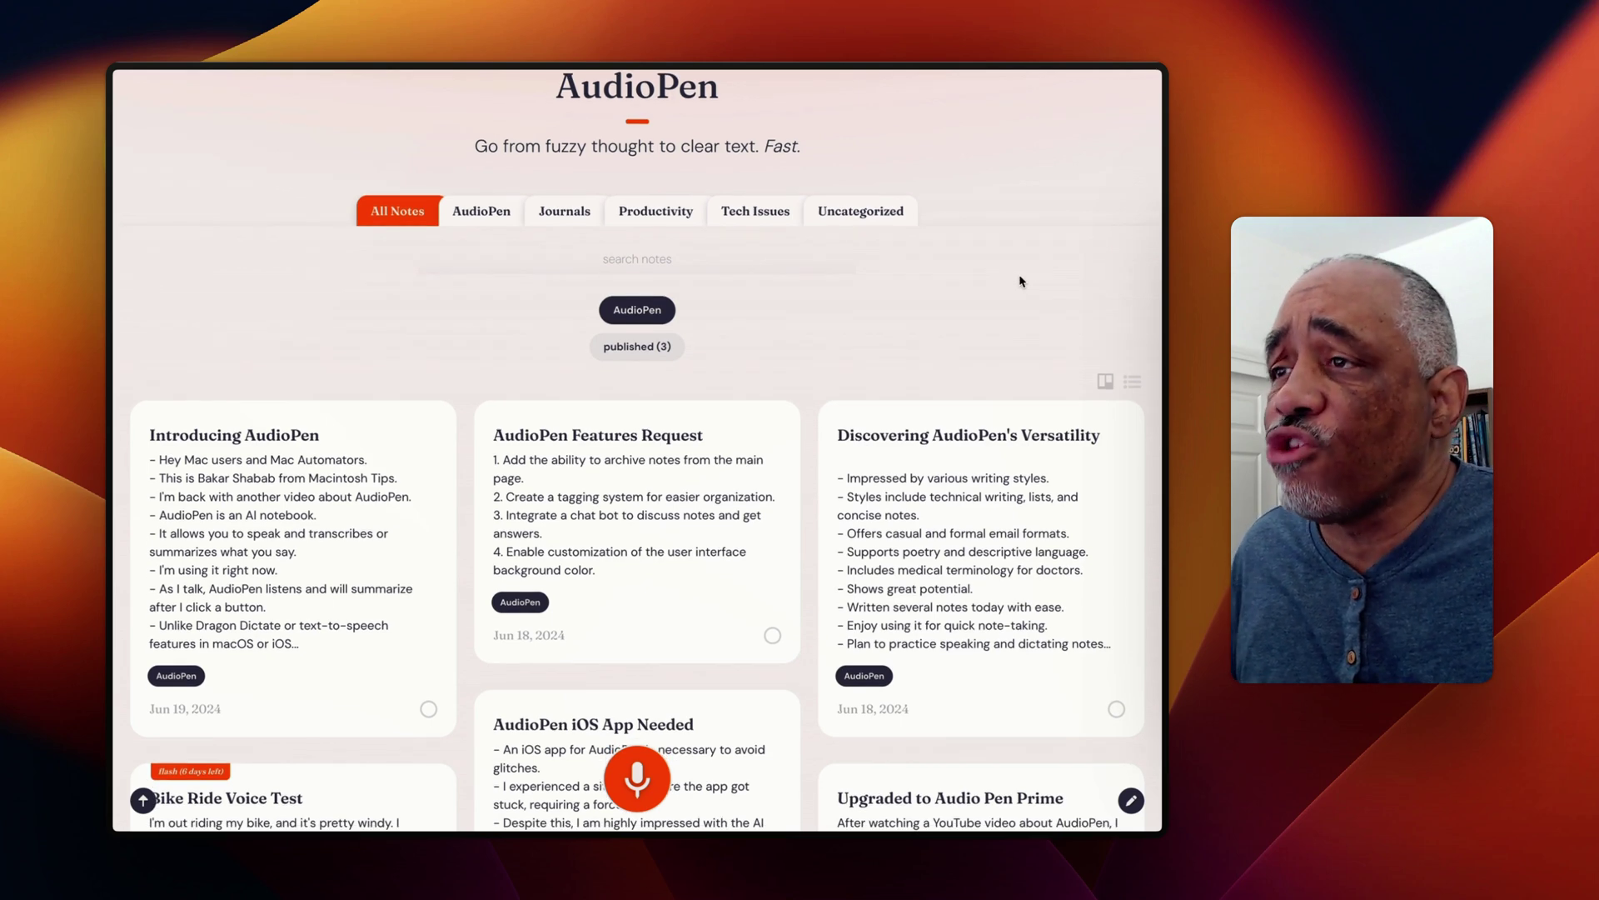
{"action": "scroll", "coordinate": [1012, 283], "scroll_direction": "down", "scroll_amount": 5}
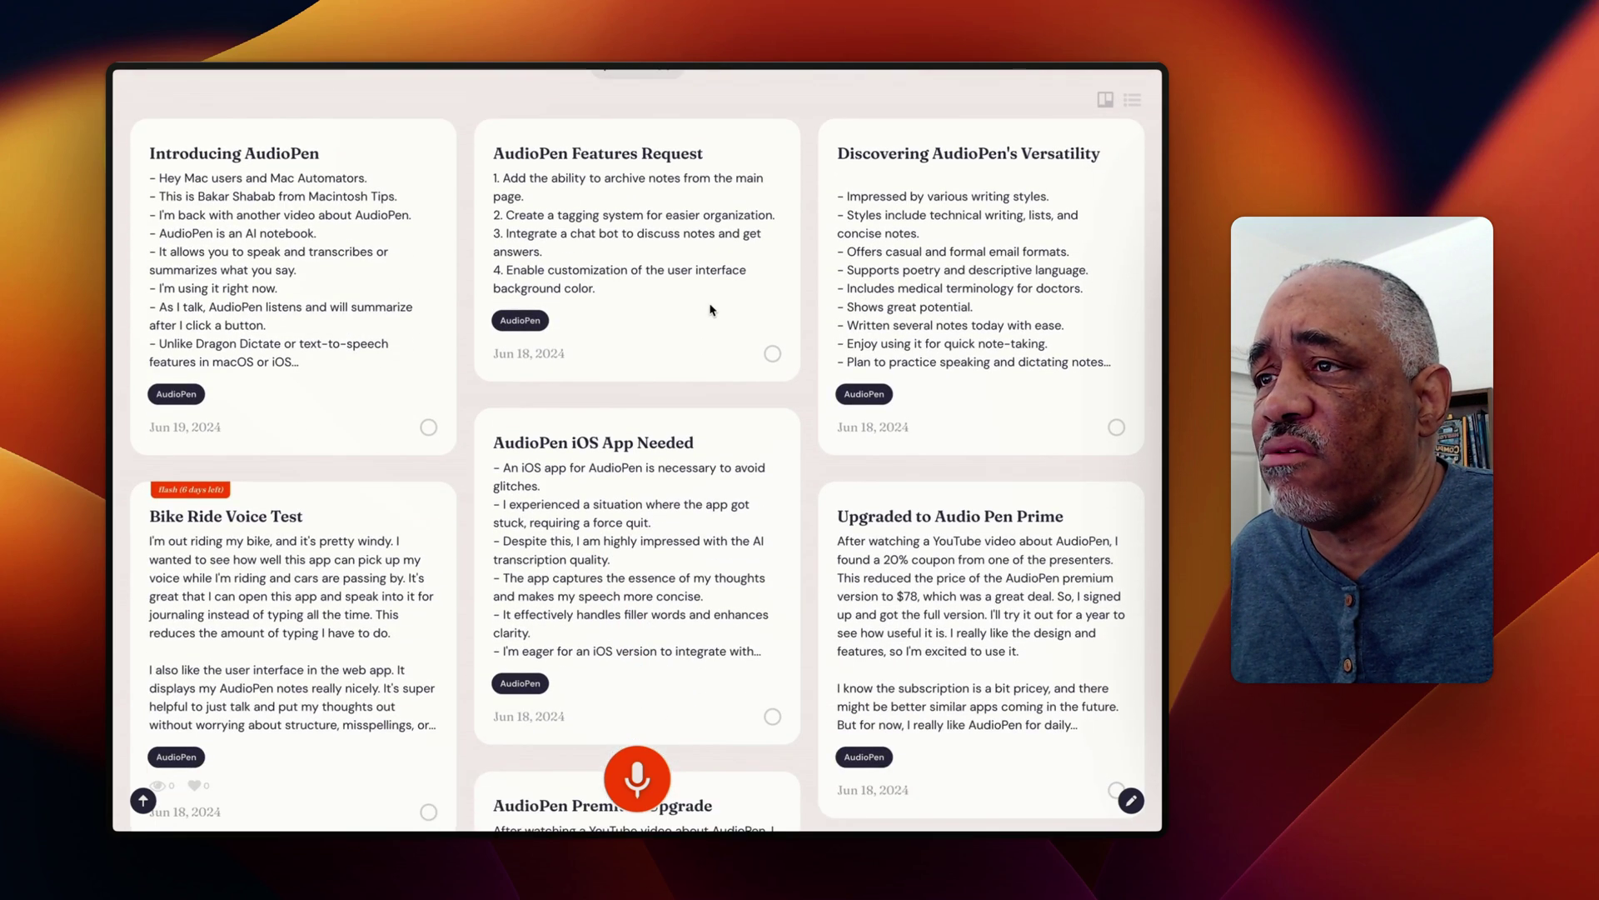
{"action": "left_click", "coordinate": [773, 353]}
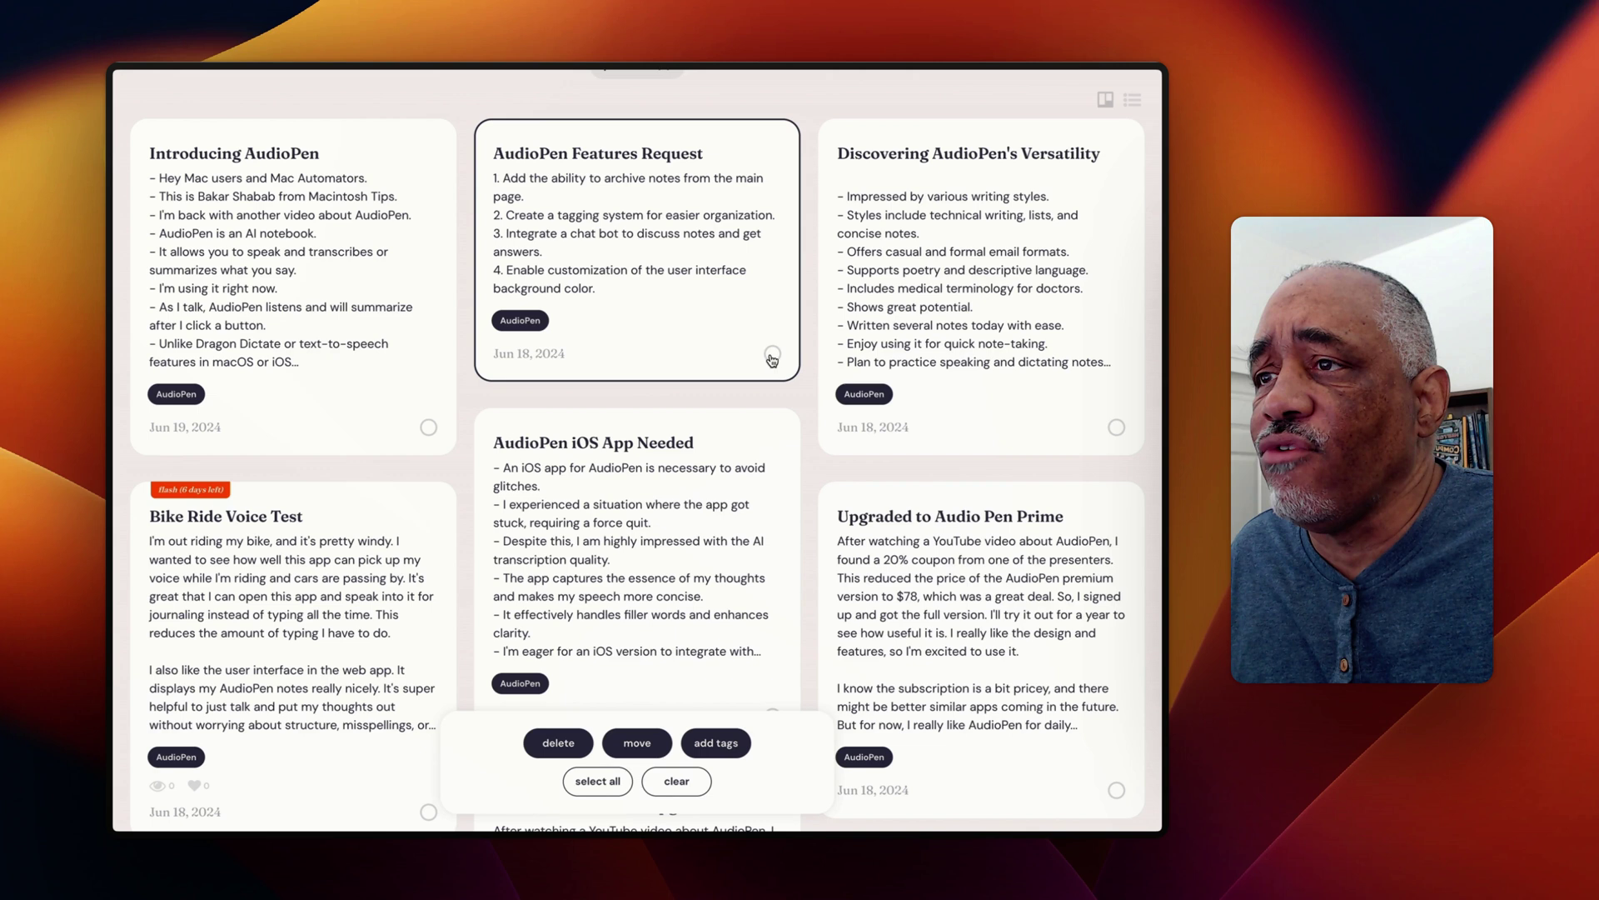
{"action": "left_click", "coordinate": [1116, 427]}
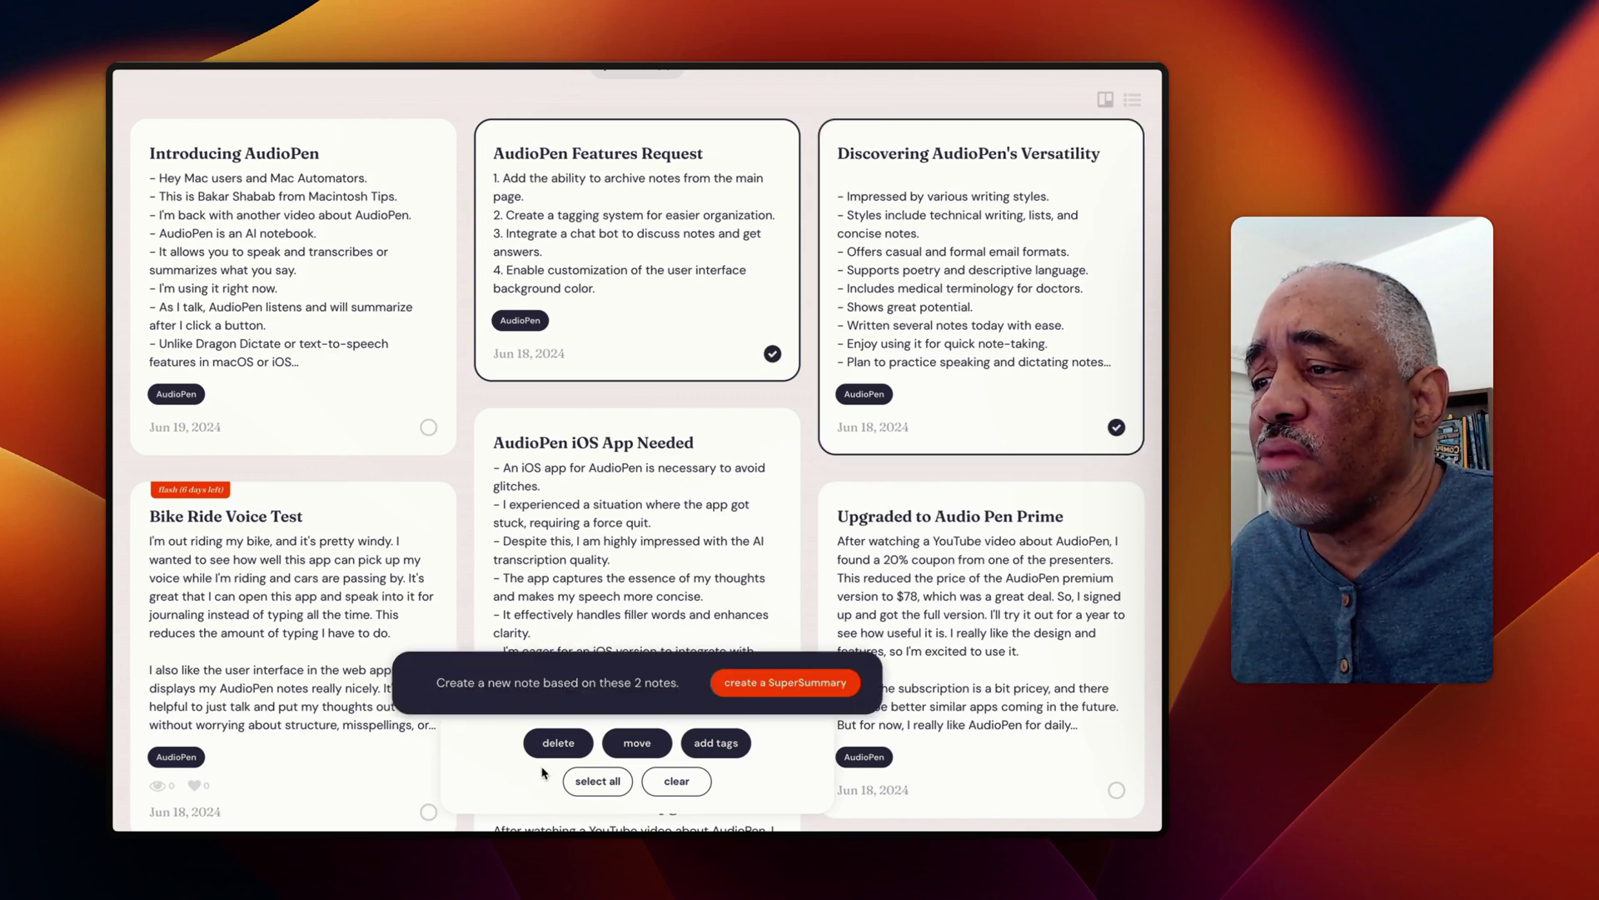
{"action": "left_click", "coordinate": [428, 426]}
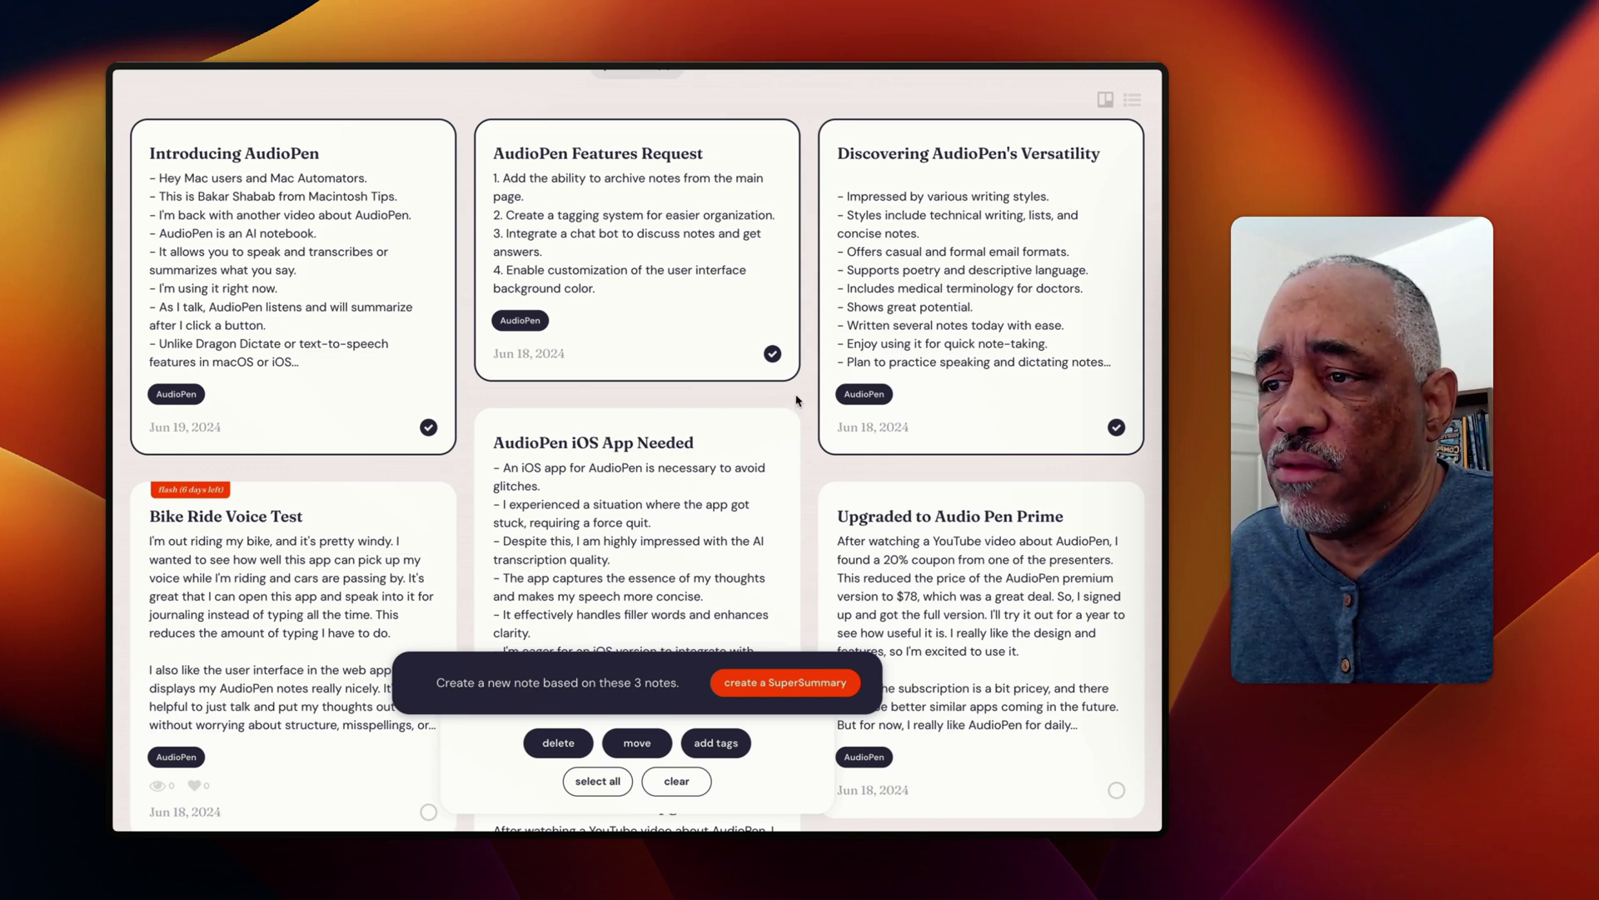
{"action": "left_click", "coordinate": [671, 781]}
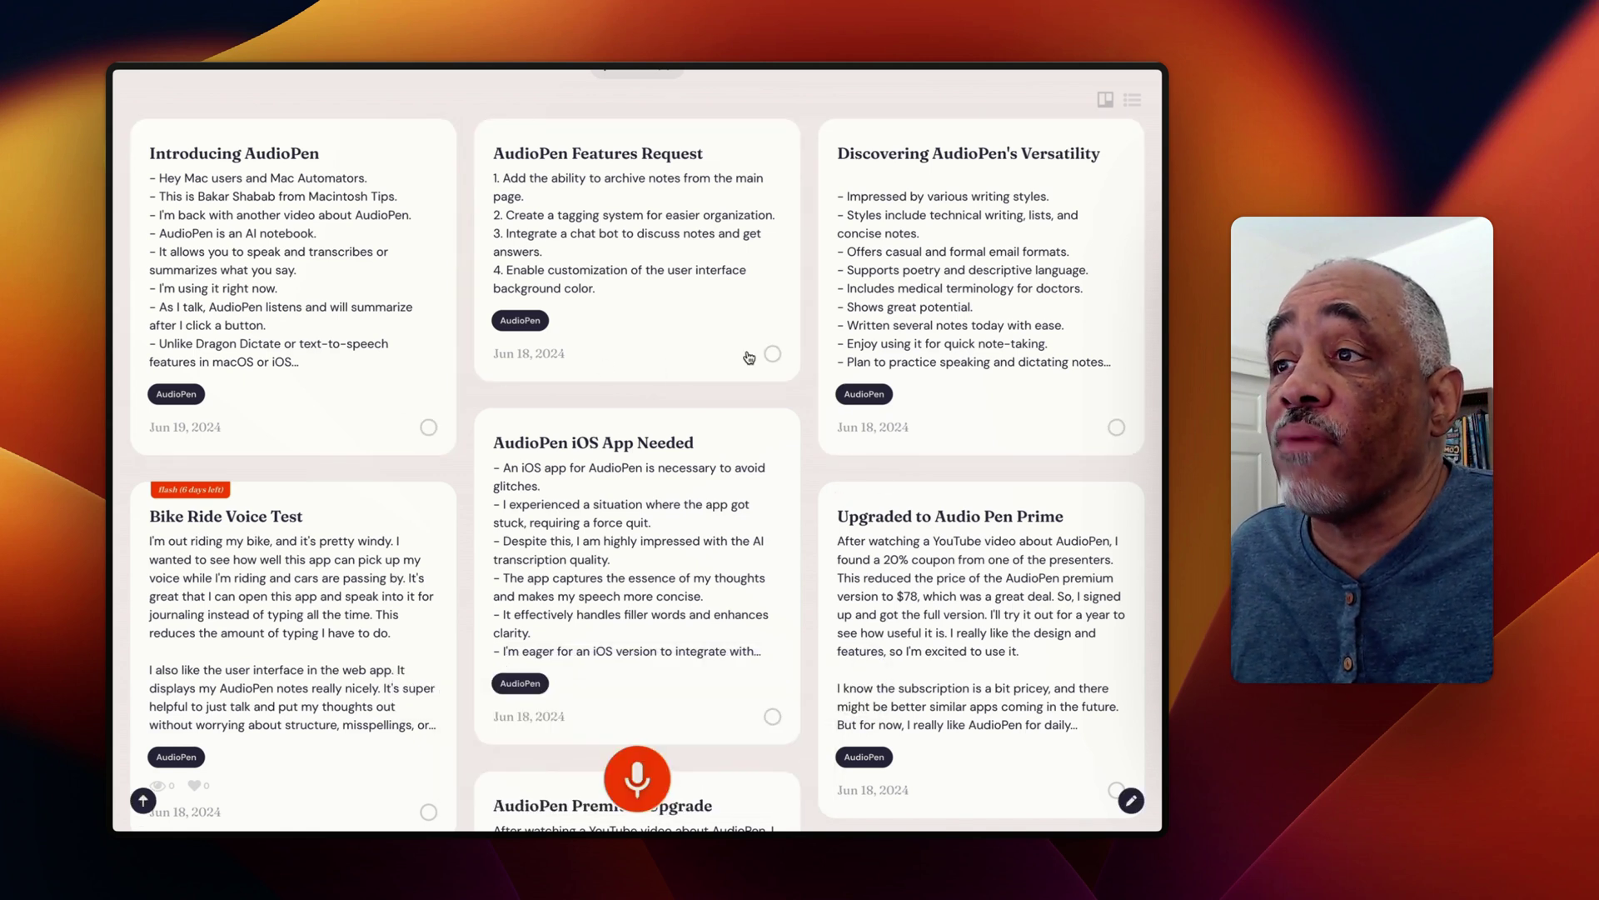
Start a recording with the red microphone button and pause it at 14:57.
{"action": "scroll", "coordinate": [749, 357], "scroll_direction": "up", "scroll_amount": 2}
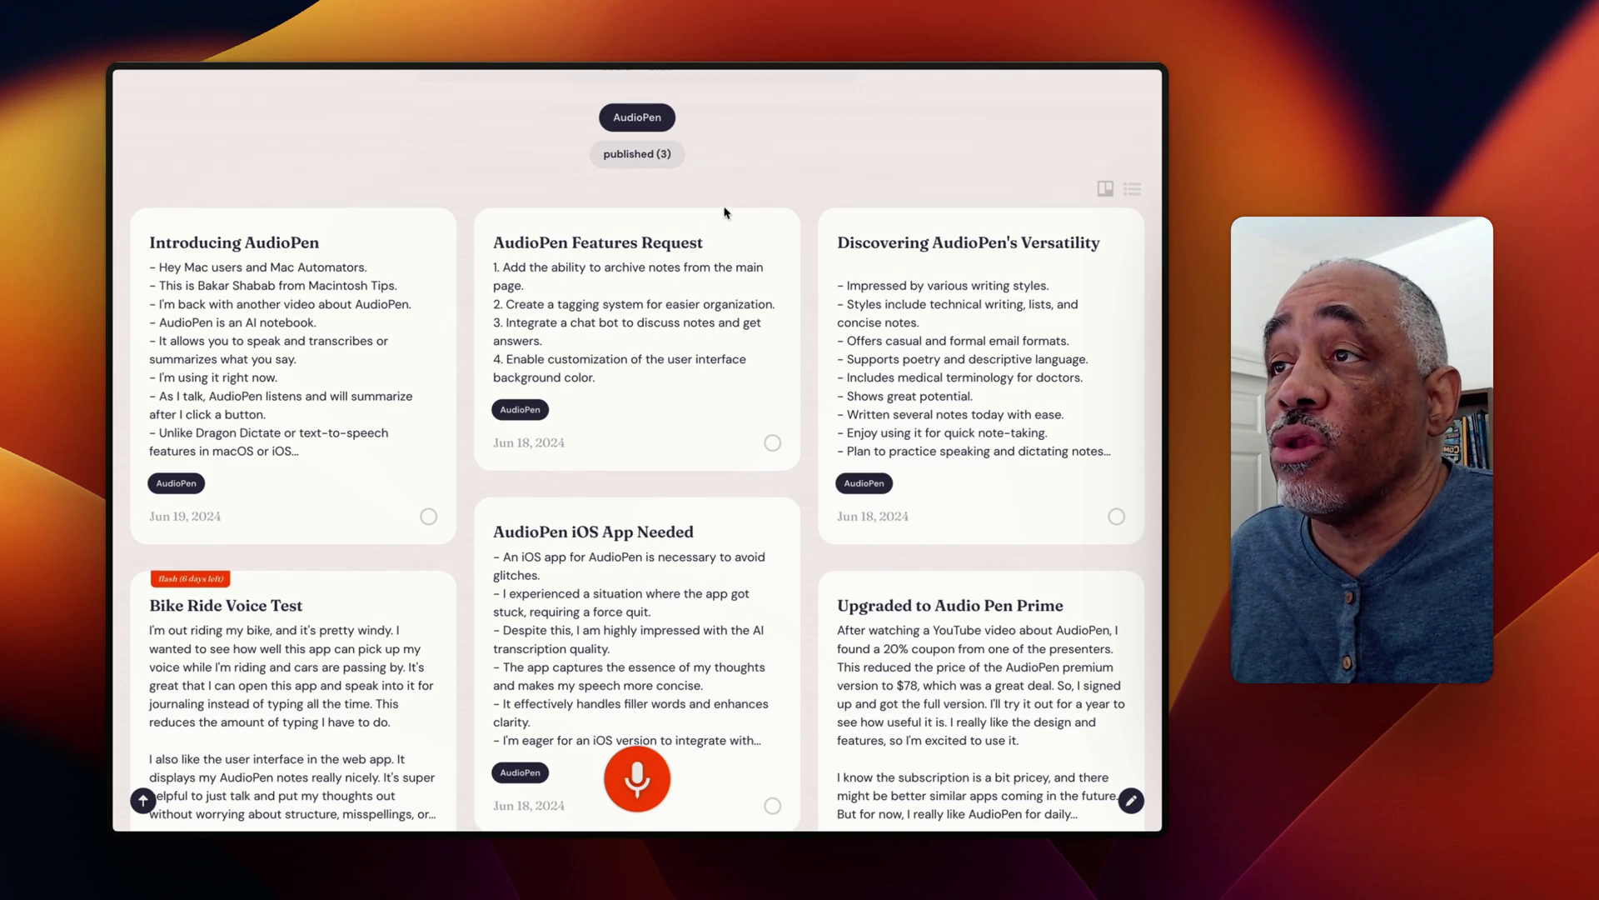
{"action": "scroll", "coordinate": [723, 212], "scroll_direction": "up", "scroll_amount": 4}
{"action": "scroll", "coordinate": [729, 261], "scroll_direction": "down", "scroll_amount": 1}
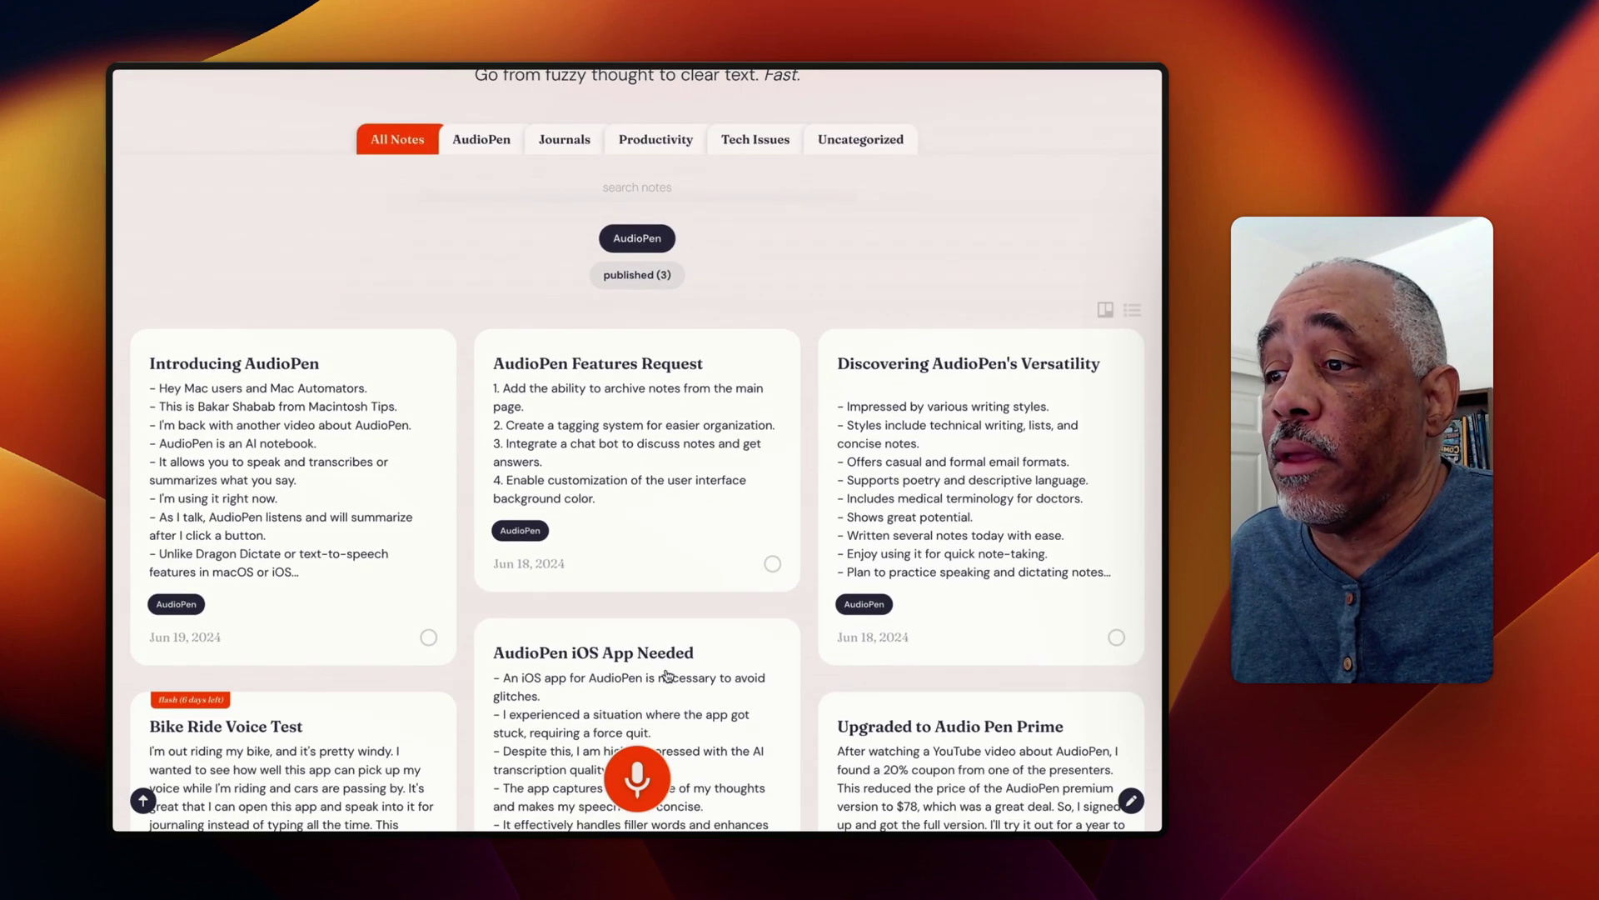
{"action": "left_click", "coordinate": [638, 779]}
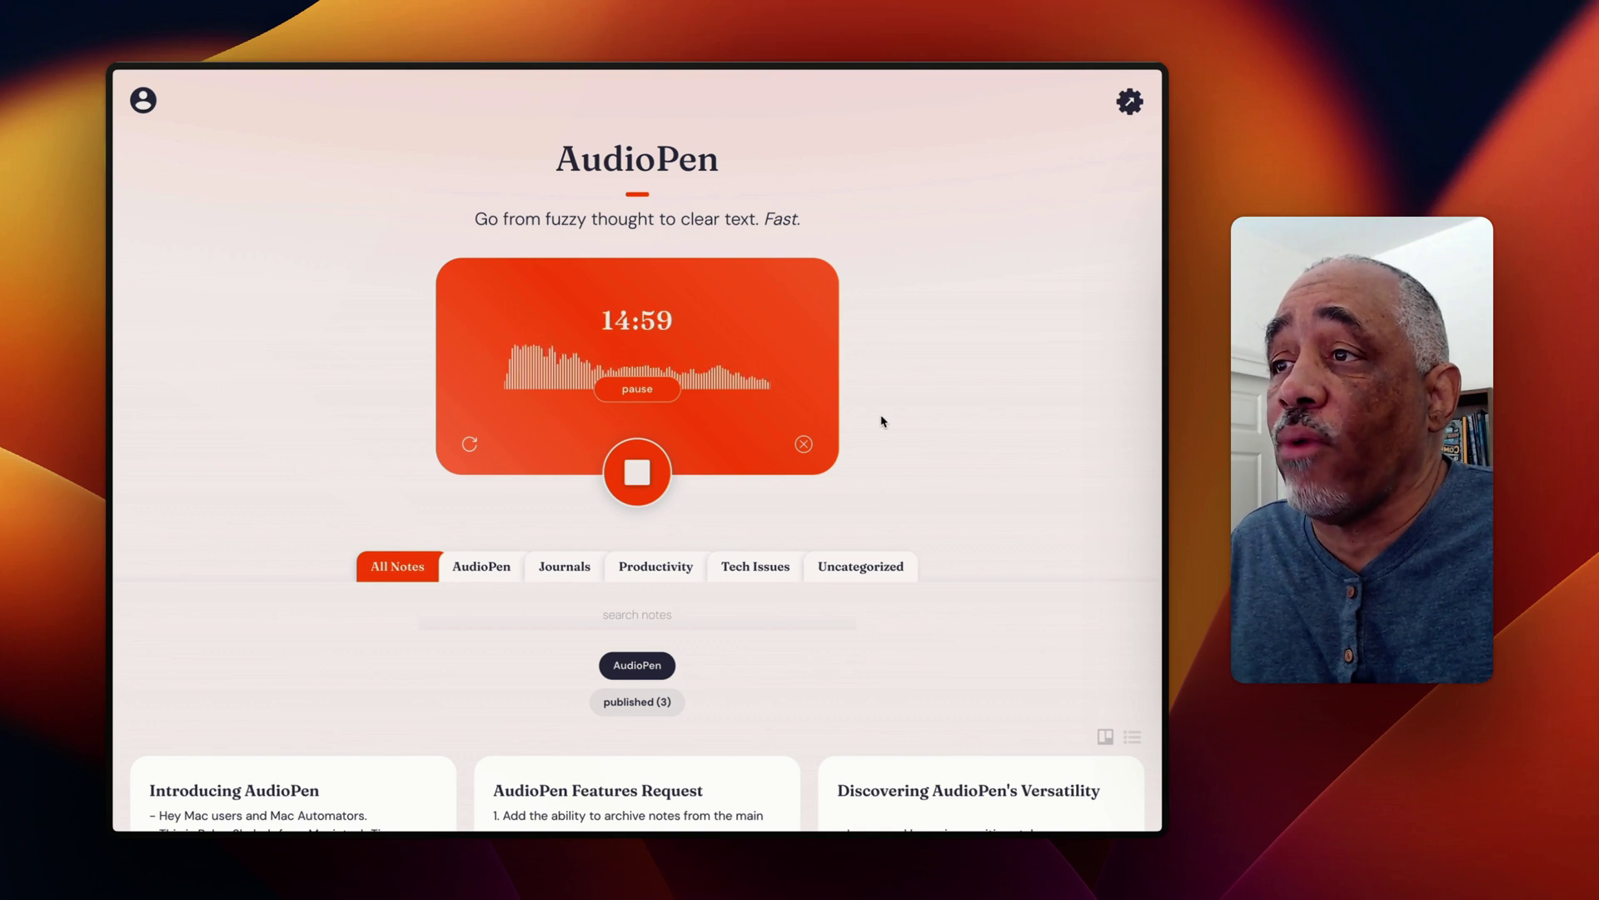
{"action": "left_click", "coordinate": [652, 394]}
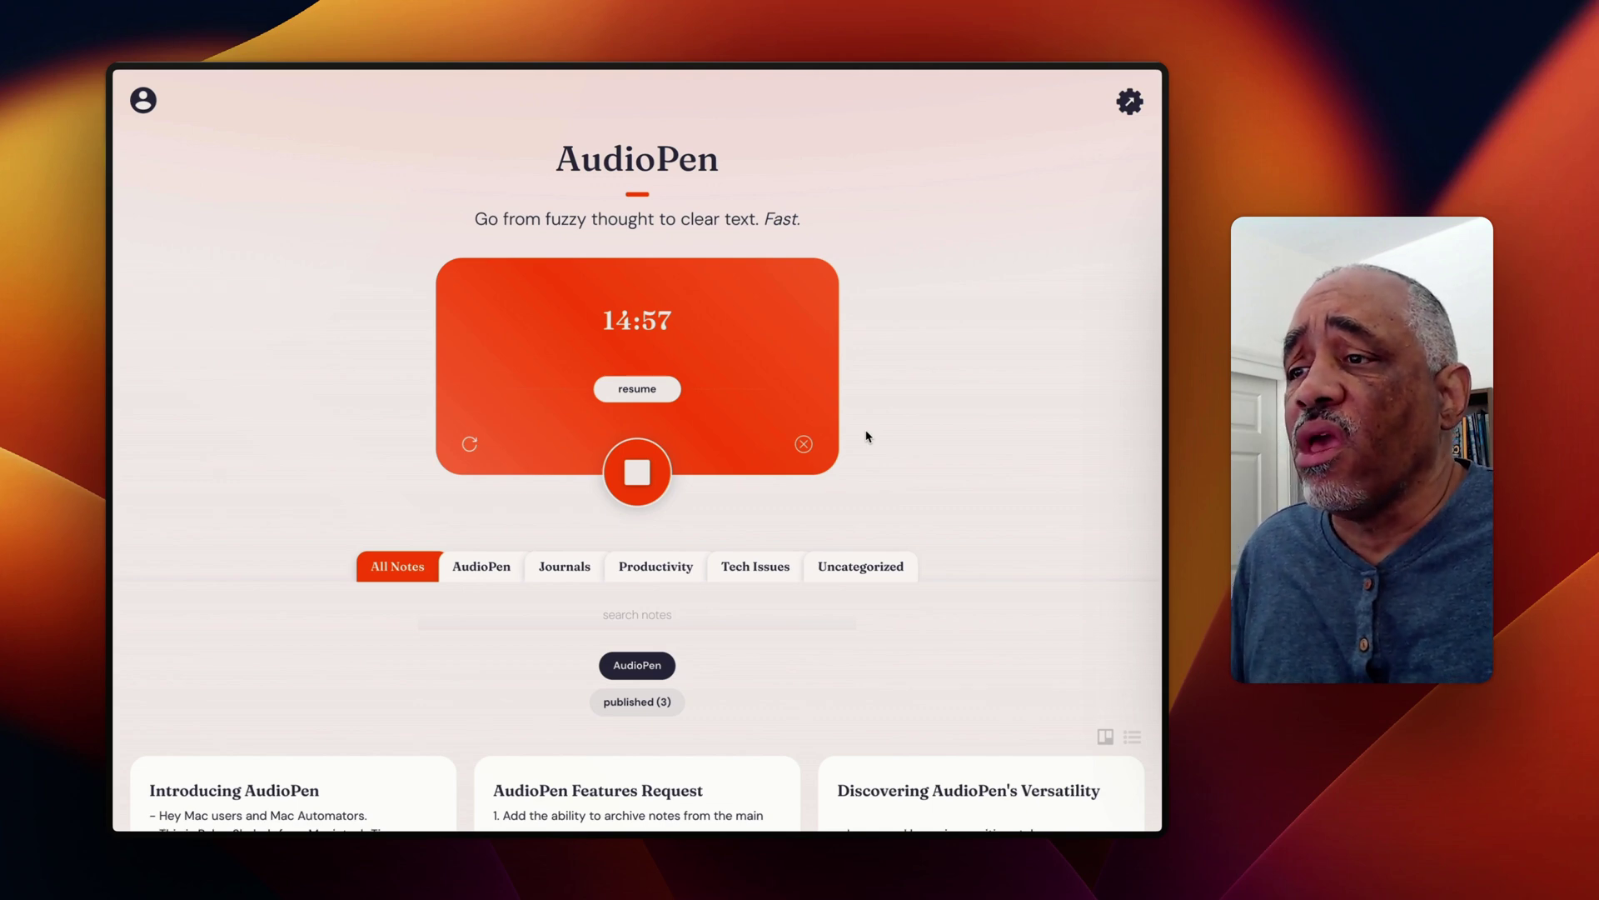
{"action": "scroll", "coordinate": [866, 435], "scroll_direction": "down", "scroll_amount": 6}
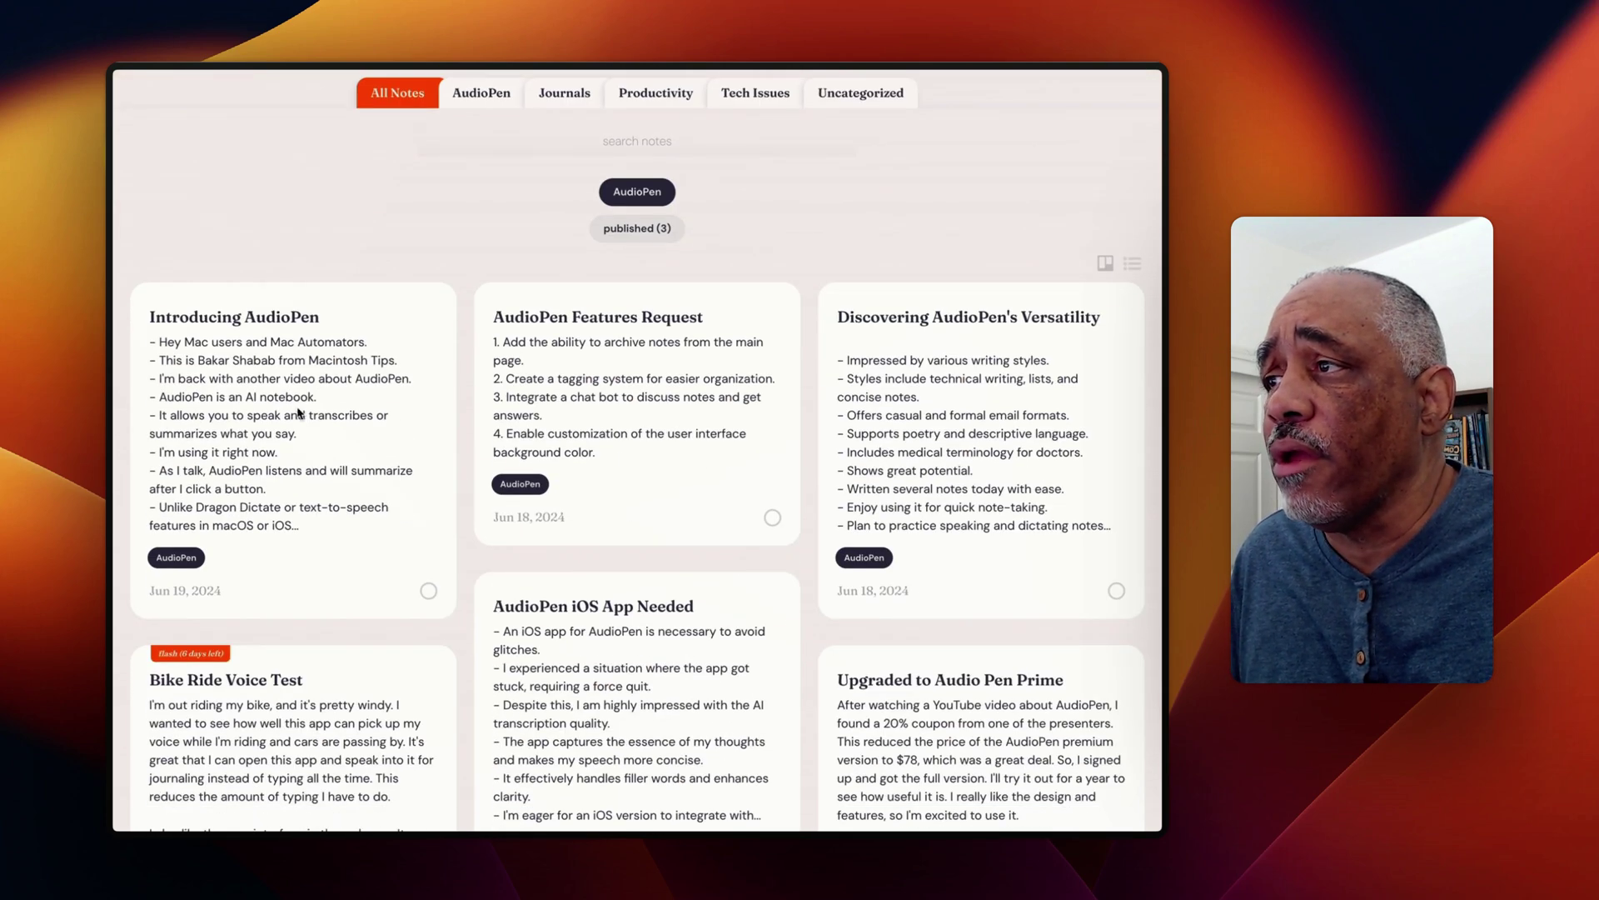
{"action": "left_click", "coordinate": [297, 413]}
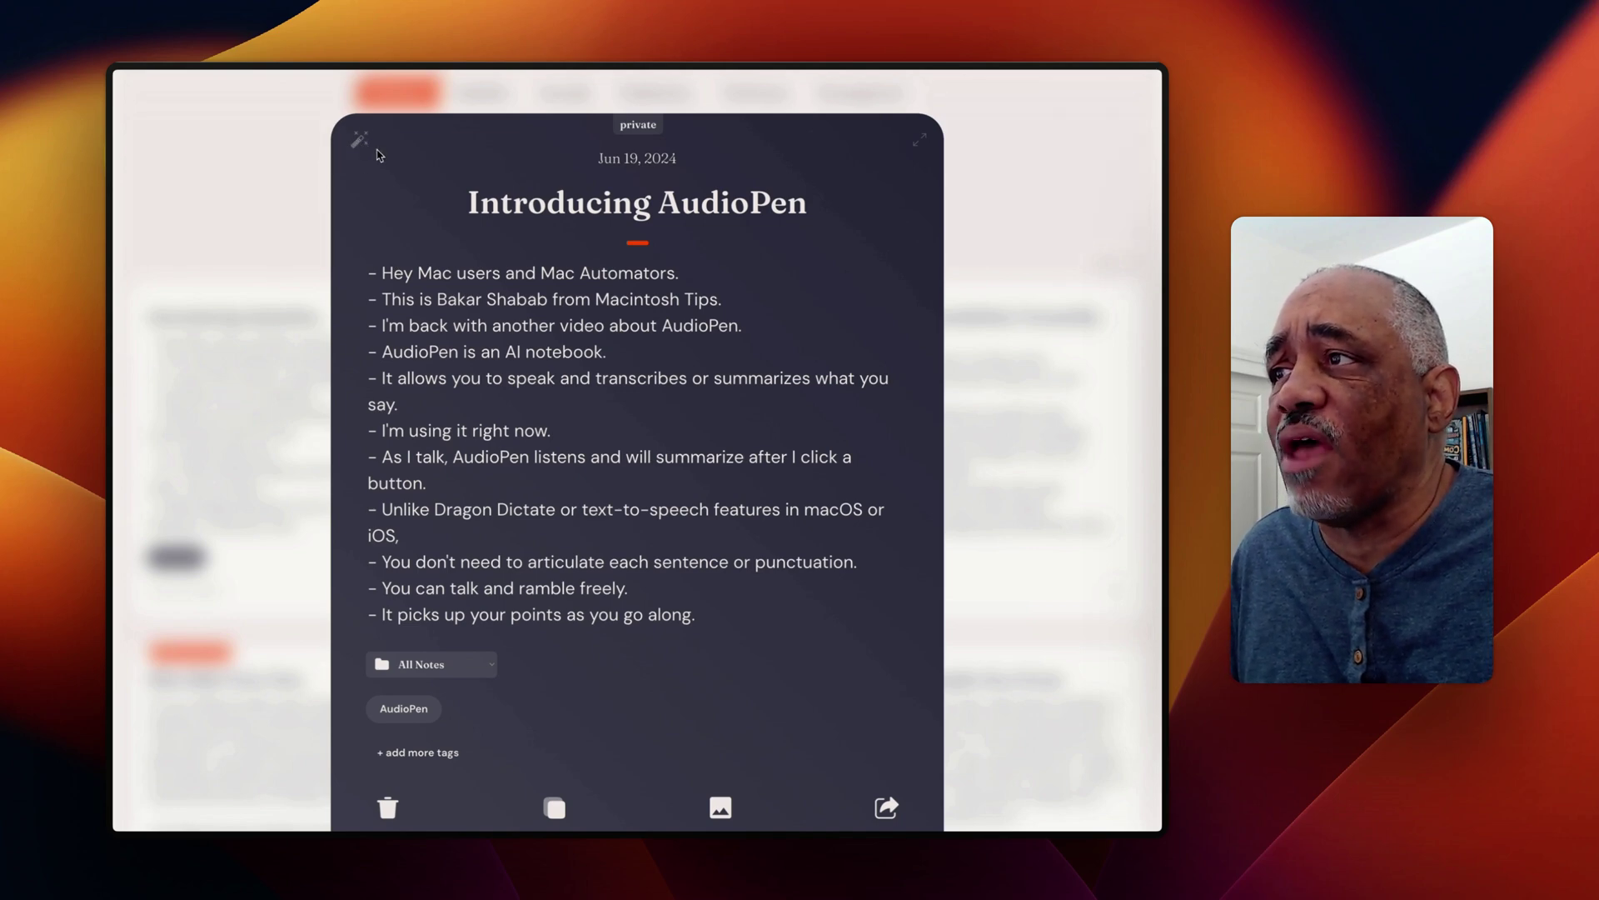
{"action": "left_click", "coordinate": [297, 158]}
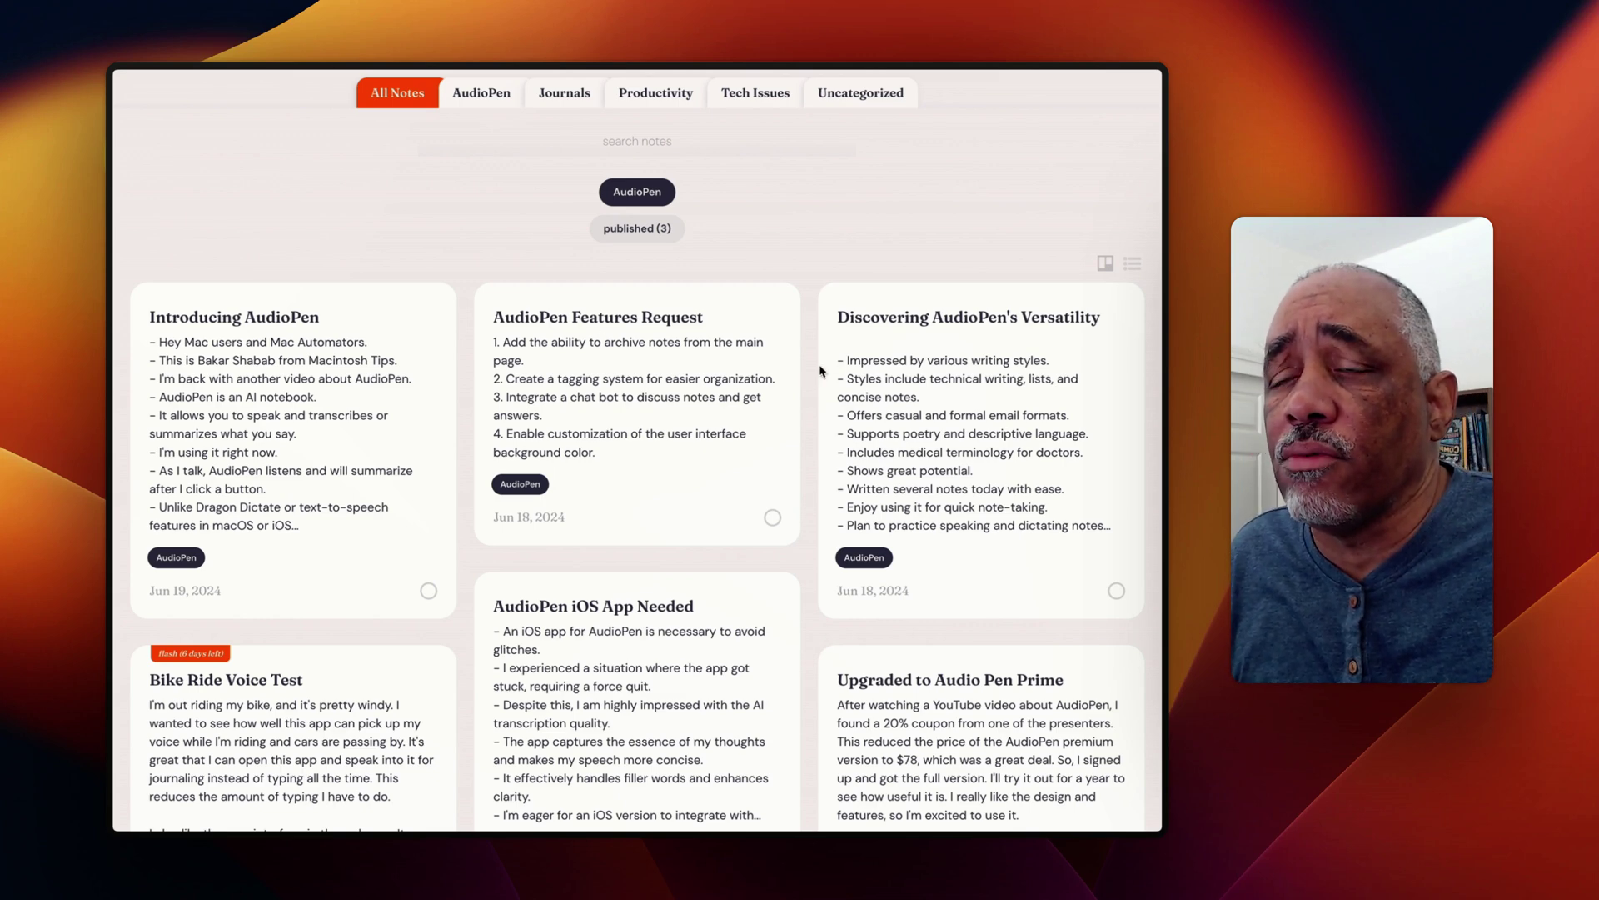
{"action": "scroll", "coordinate": [900, 224], "scroll_direction": "down", "scroll_amount": 2}
{"action": "scroll", "coordinate": [899, 225], "scroll_direction": "down", "scroll_amount": 3}
{"action": "scroll", "coordinate": [899, 226], "scroll_direction": "up", "scroll_amount": 7}
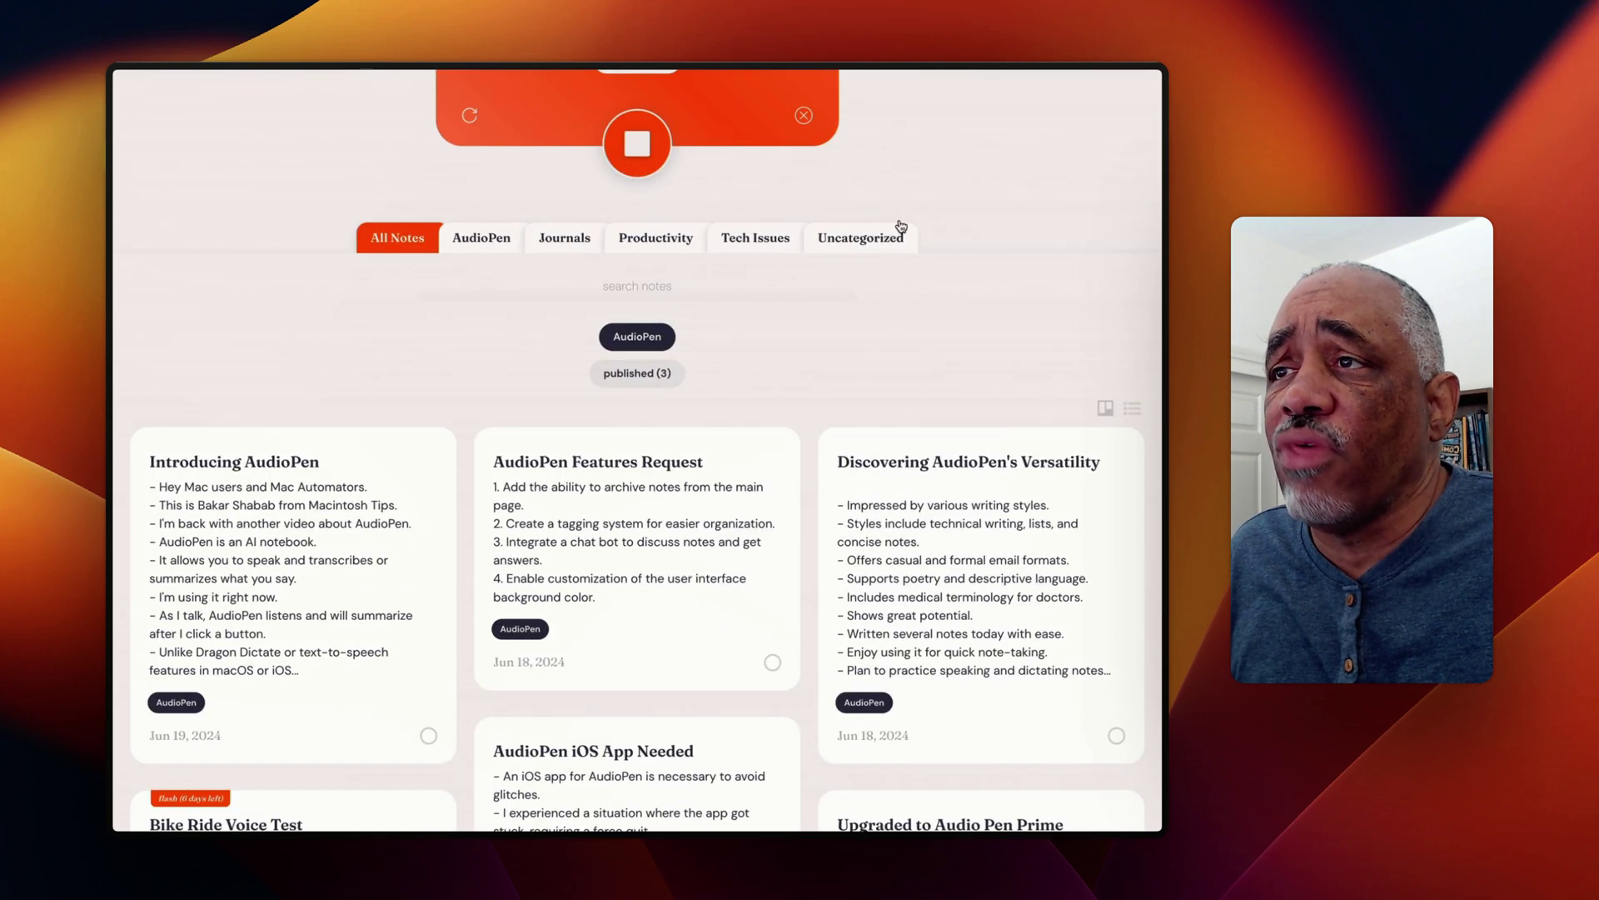
{"action": "scroll", "coordinate": [901, 229], "scroll_direction": "down", "scroll_amount": 2}
{"action": "scroll", "coordinate": [900, 234], "scroll_direction": "up", "scroll_amount": 4}
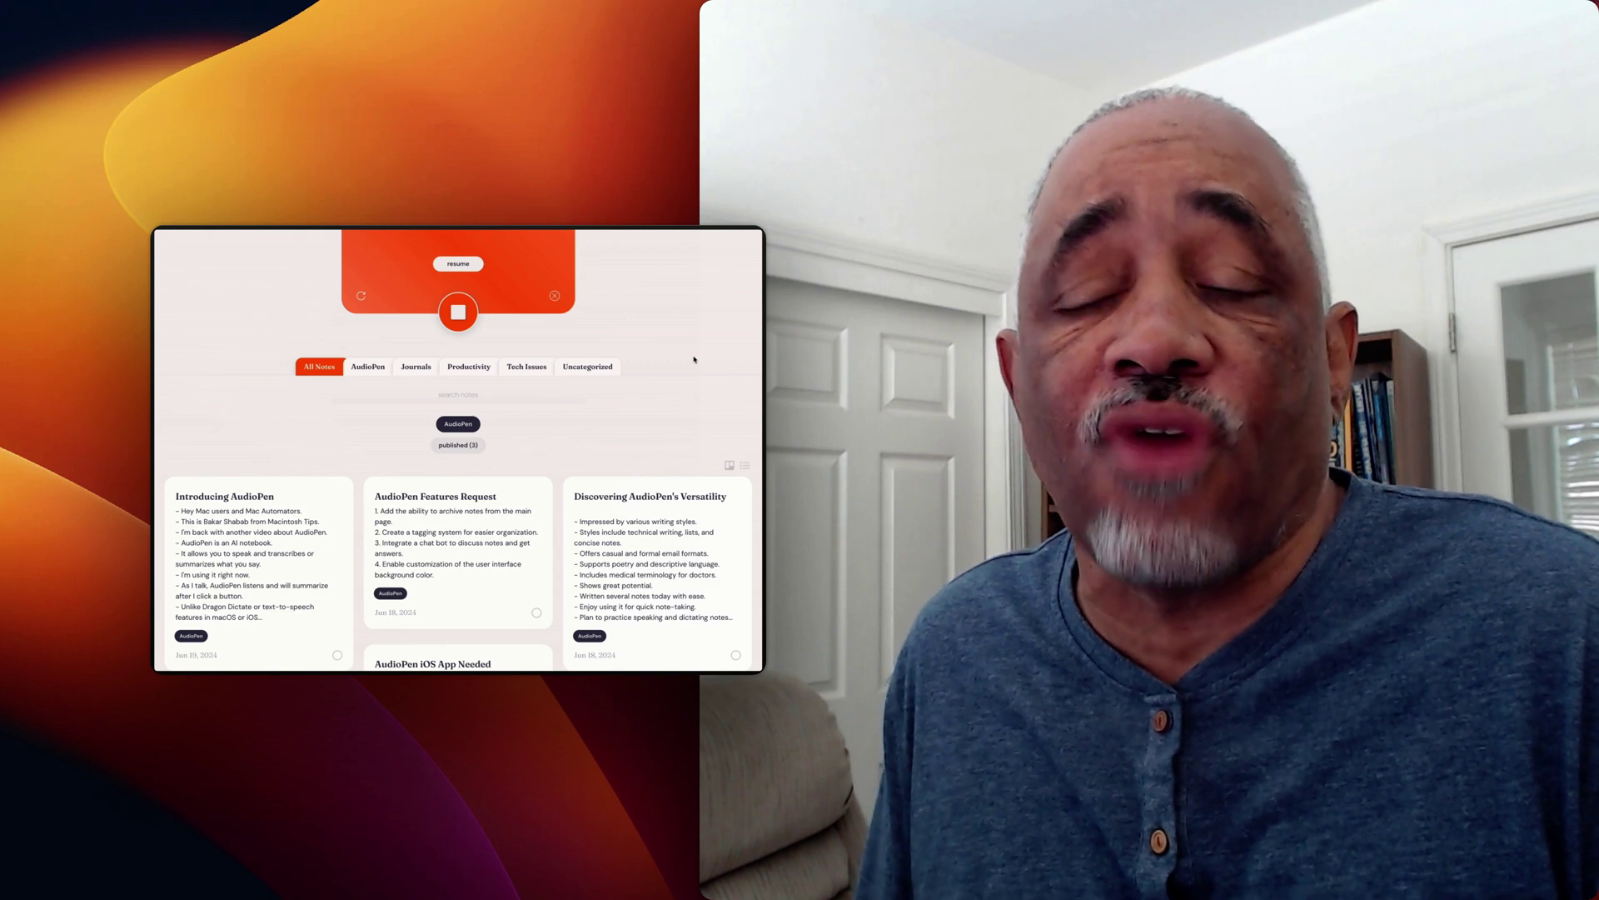
{"action": "scroll", "coordinate": [694, 359], "scroll_direction": "up", "scroll_amount": 5}
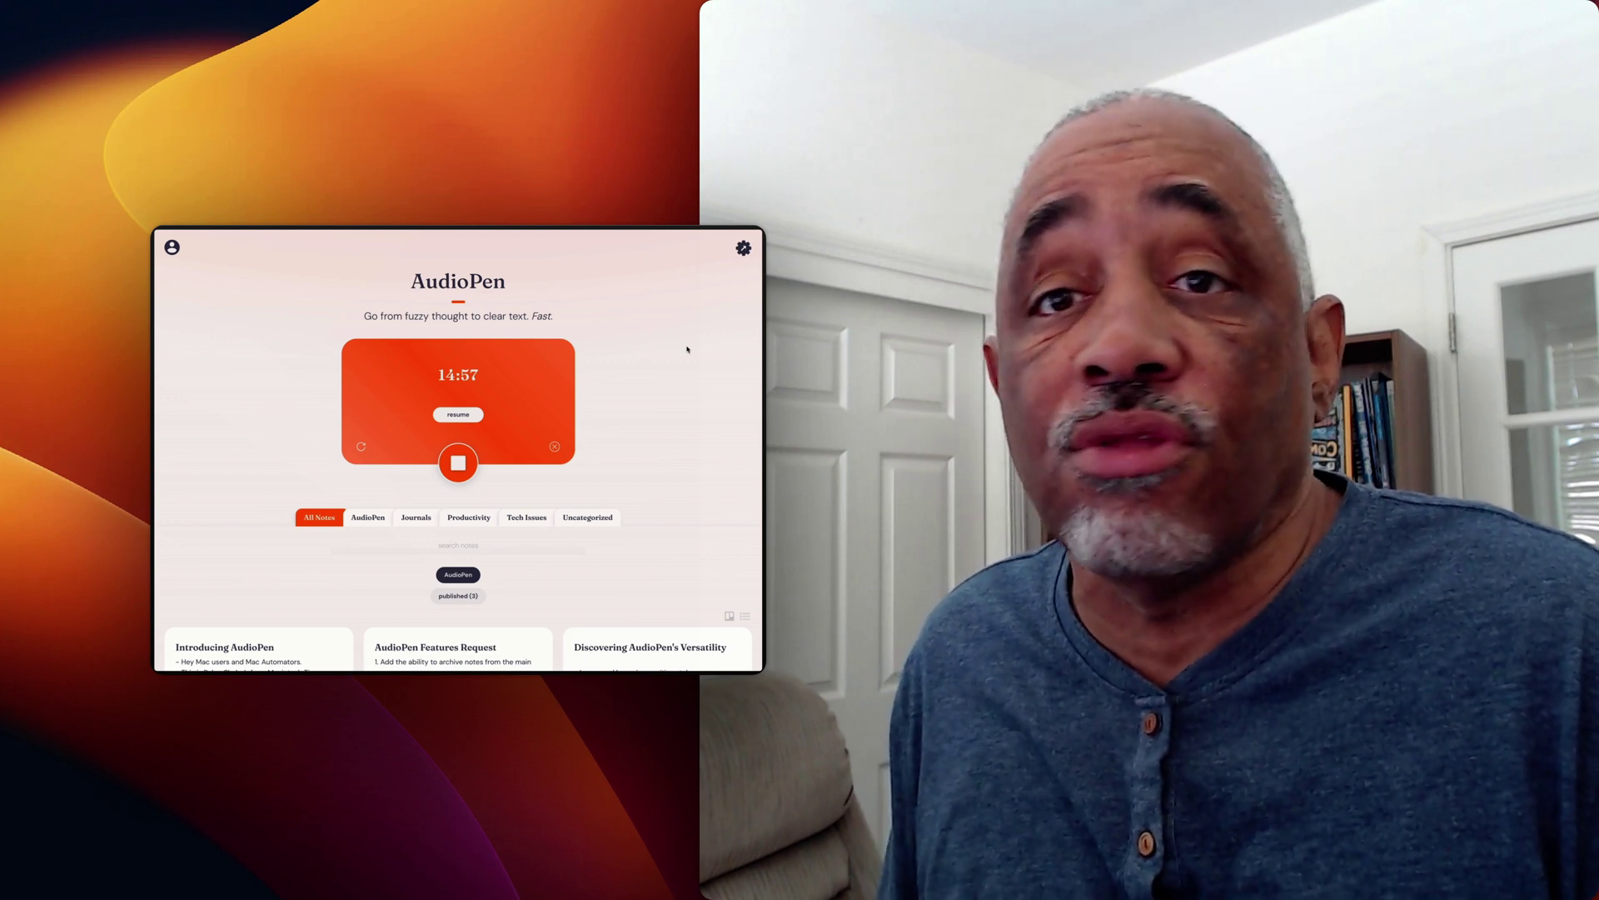
{"action": "scroll", "coordinate": [608, 366], "scroll_direction": "down", "scroll_amount": 2}
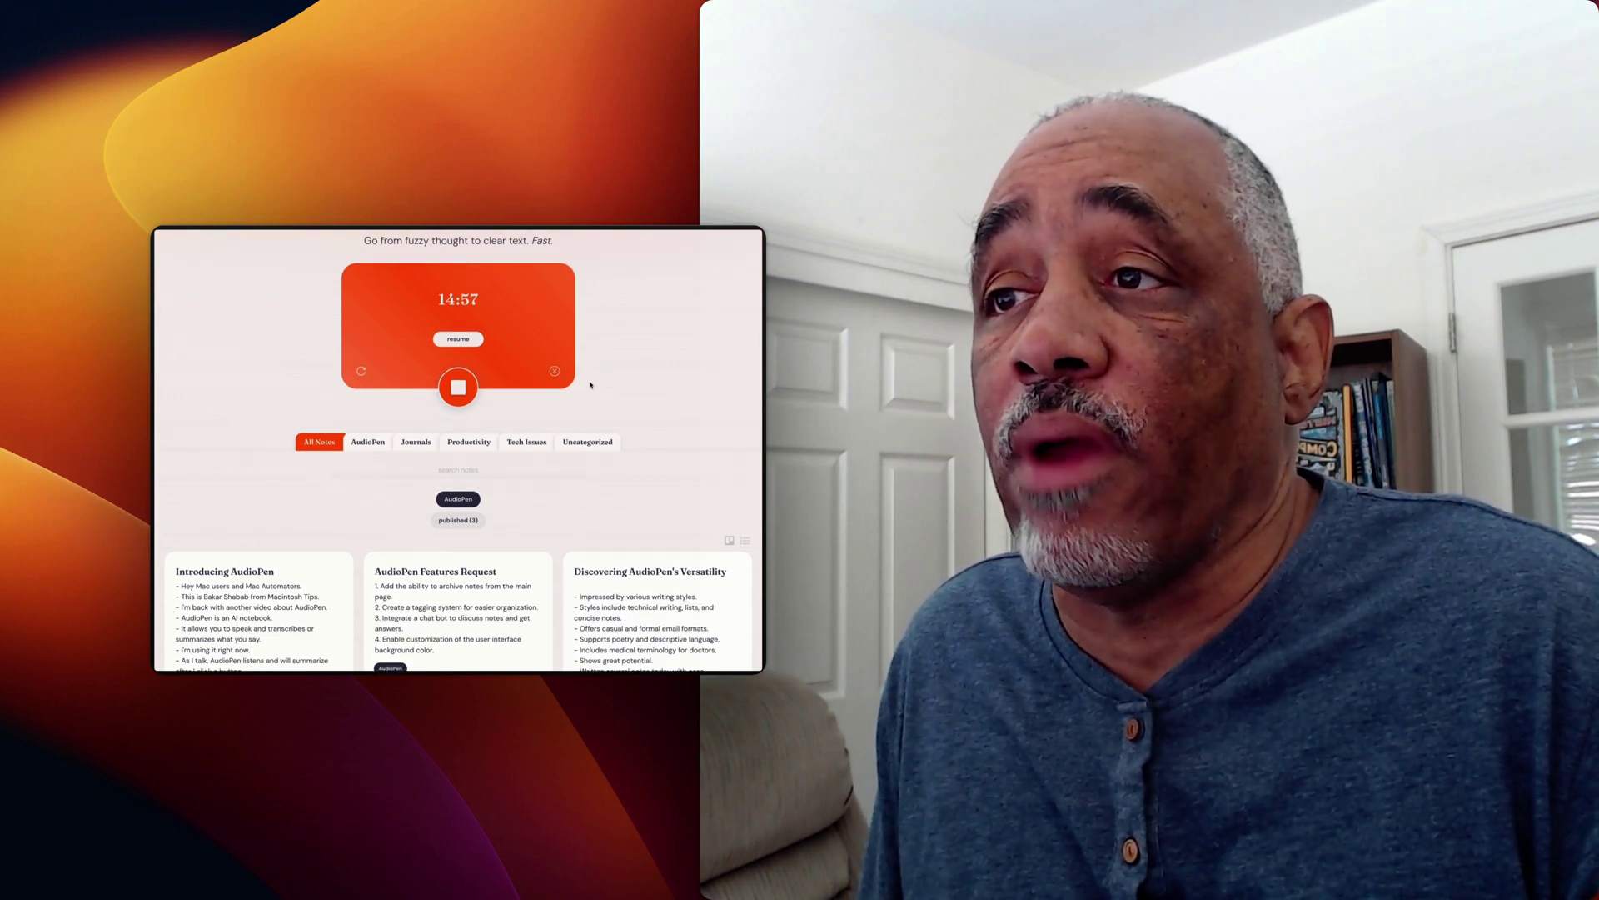
{"action": "scroll", "coordinate": [608, 361], "scroll_direction": "down", "scroll_amount": 4}
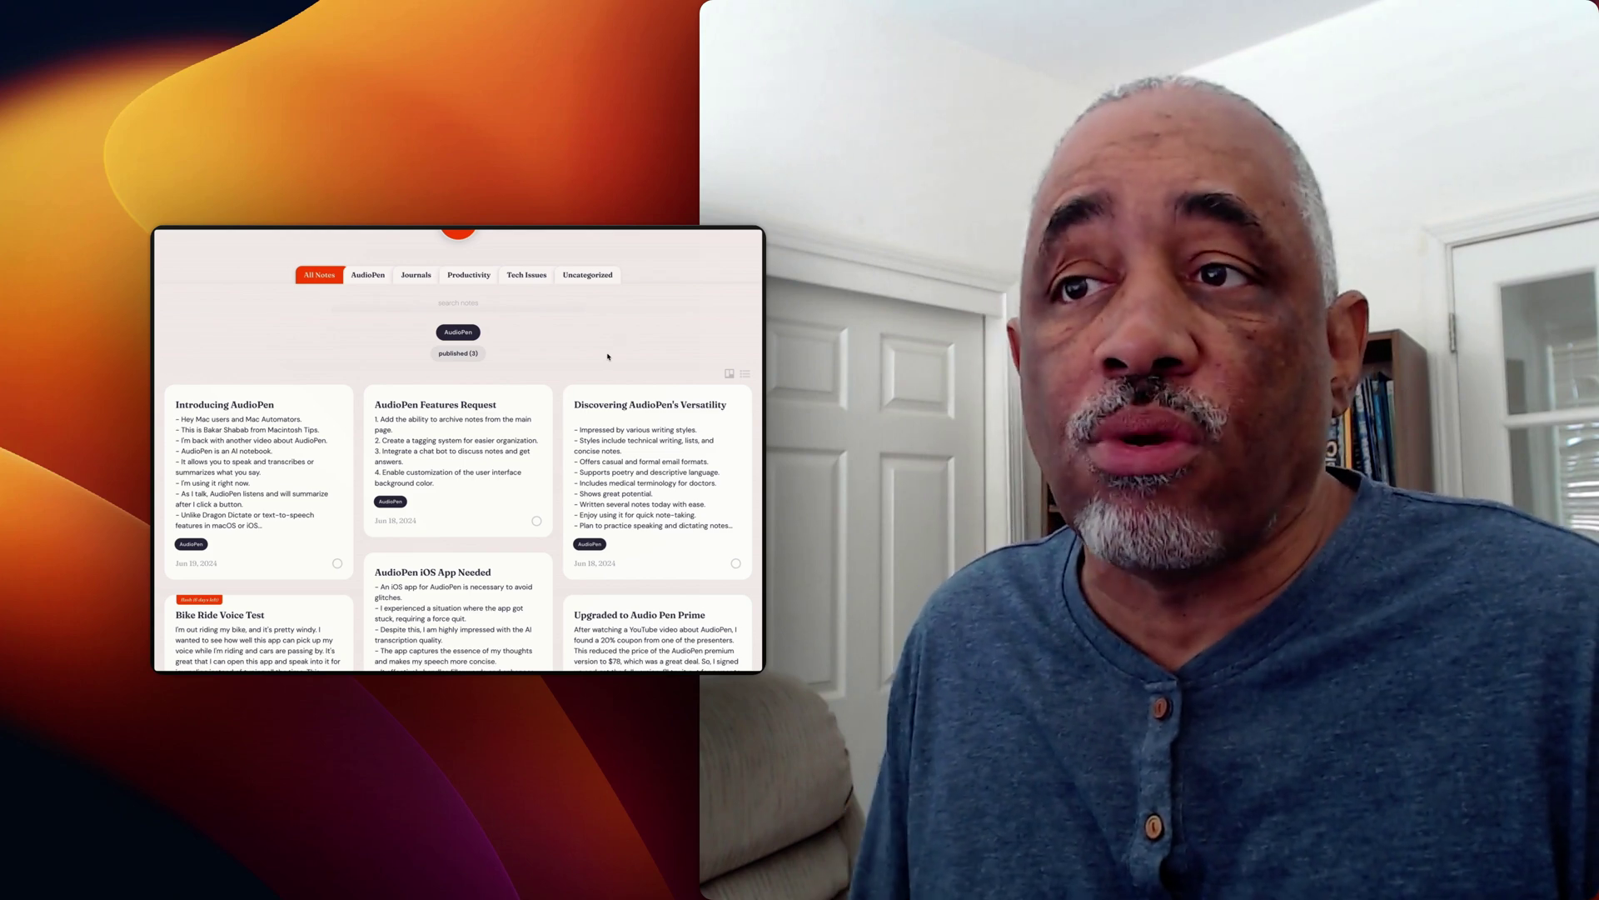
{"action": "scroll", "coordinate": [579, 328], "scroll_direction": "down", "scroll_amount": 1}
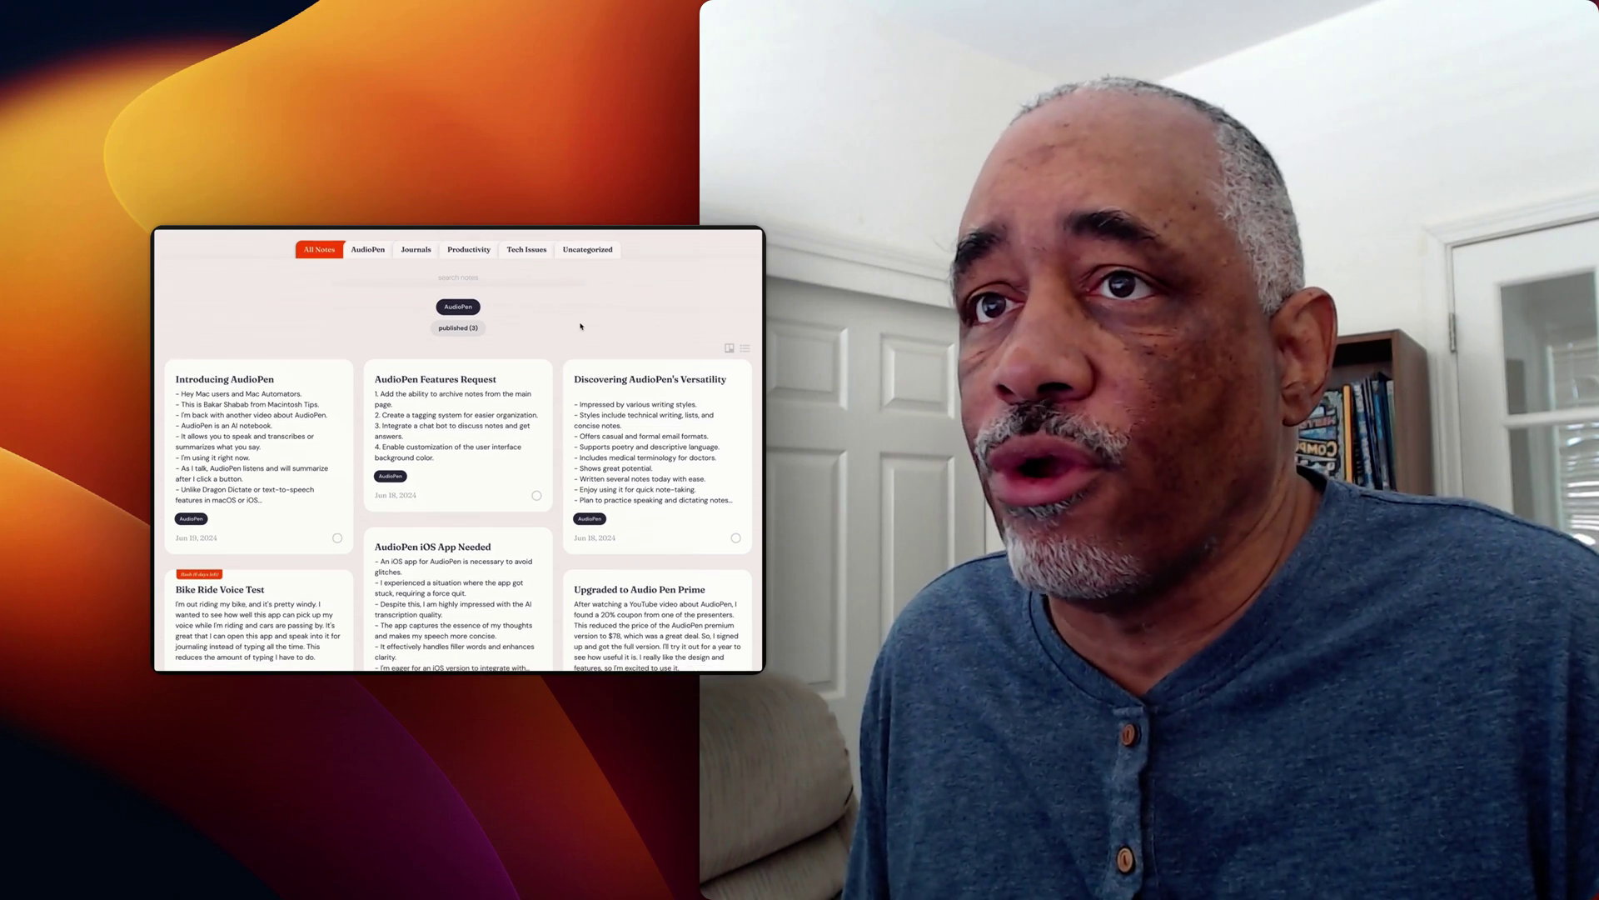
{"action": "scroll", "coordinate": [581, 326], "scroll_direction": "down", "scroll_amount": 10}
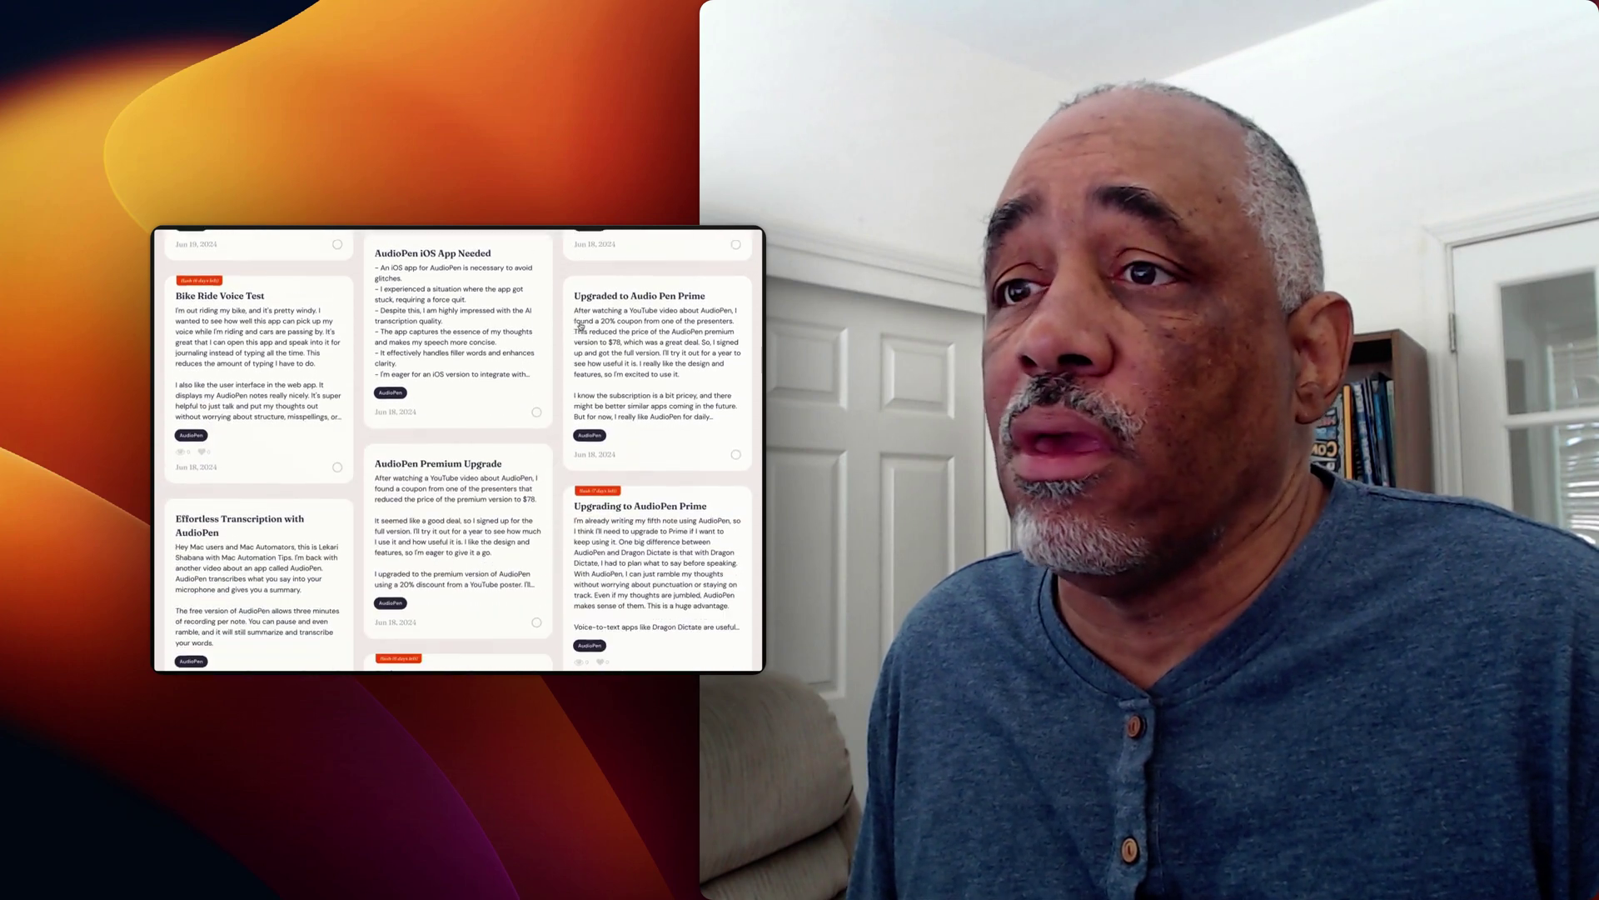
{"action": "scroll", "coordinate": [580, 326], "scroll_direction": "up", "scroll_amount": 12}
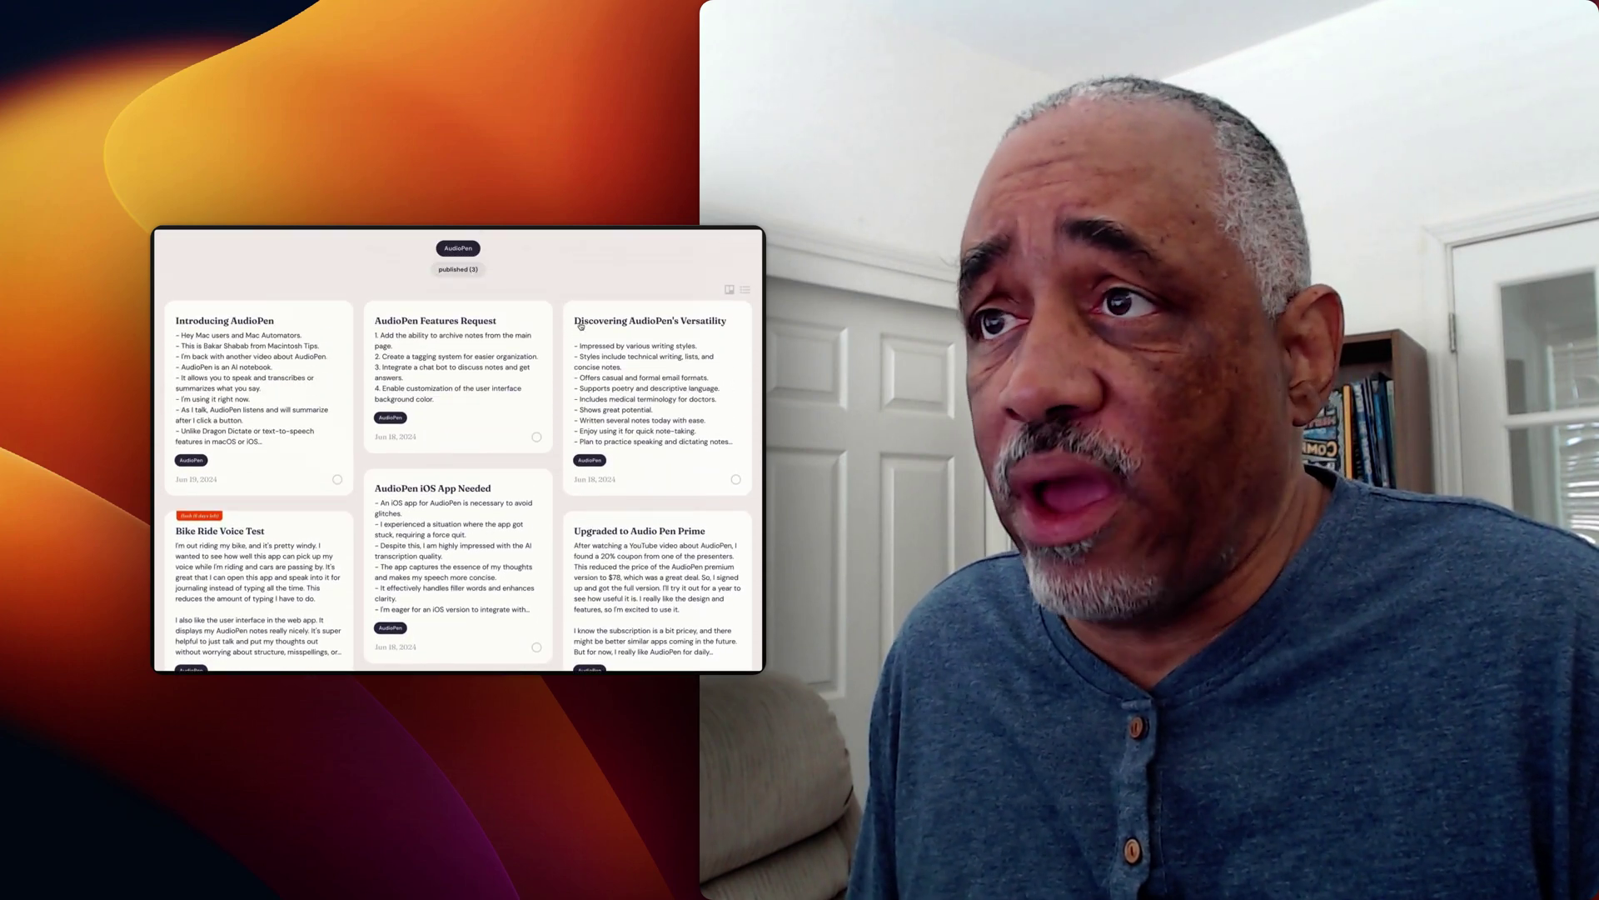
{"action": "scroll", "coordinate": [580, 326], "scroll_direction": "down", "scroll_amount": 1}
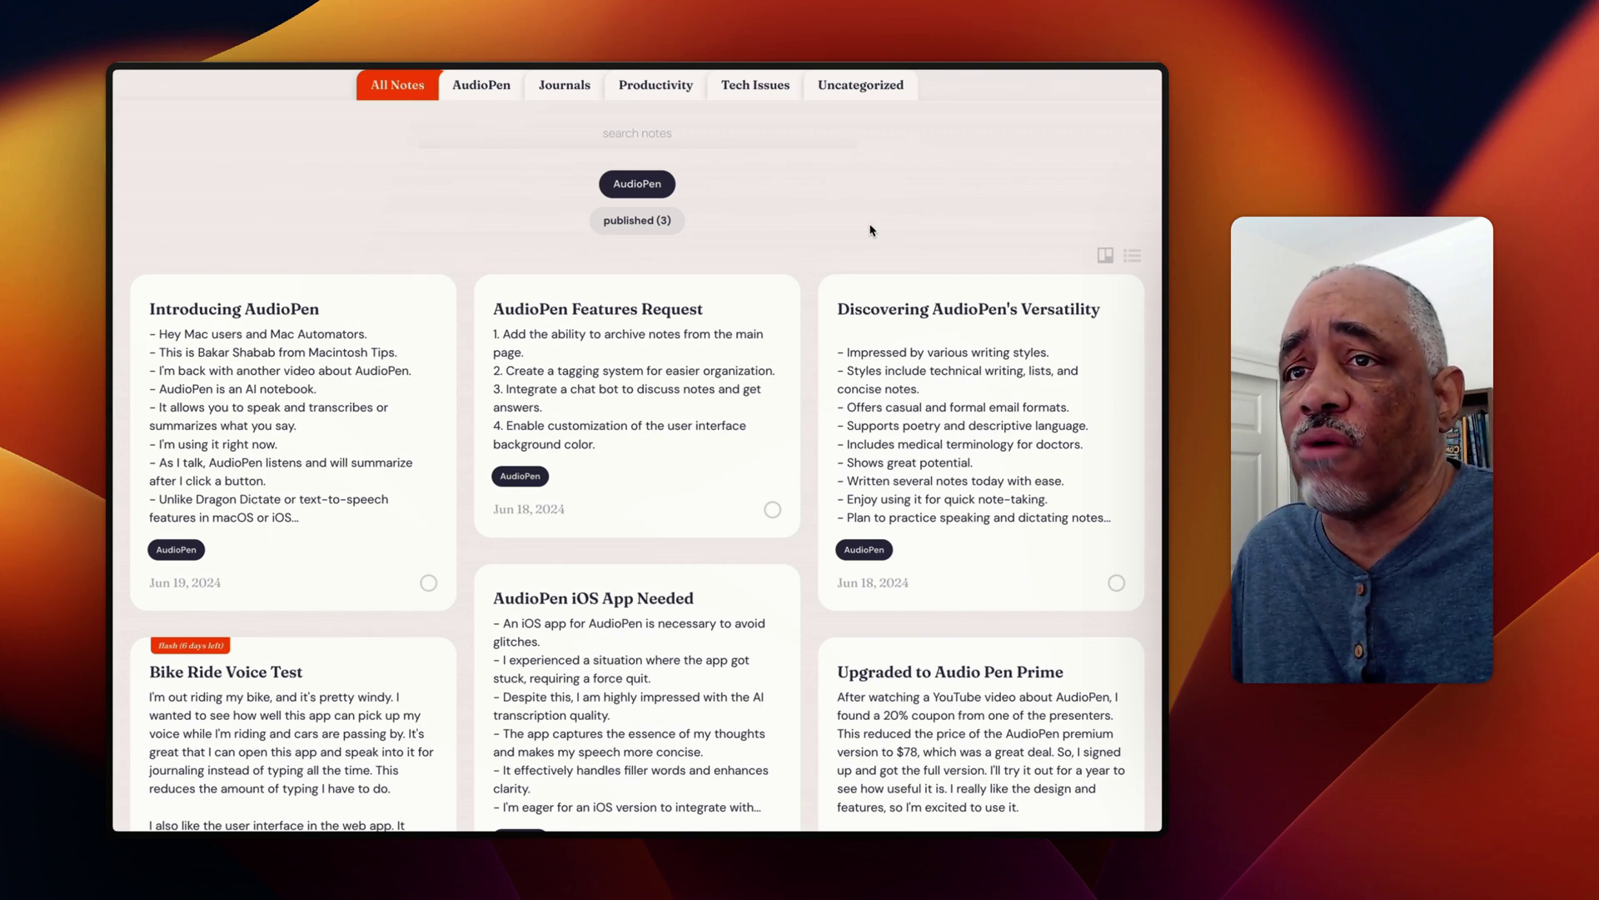
{"action": "scroll", "coordinate": [870, 230], "scroll_direction": "up", "scroll_amount": 4}
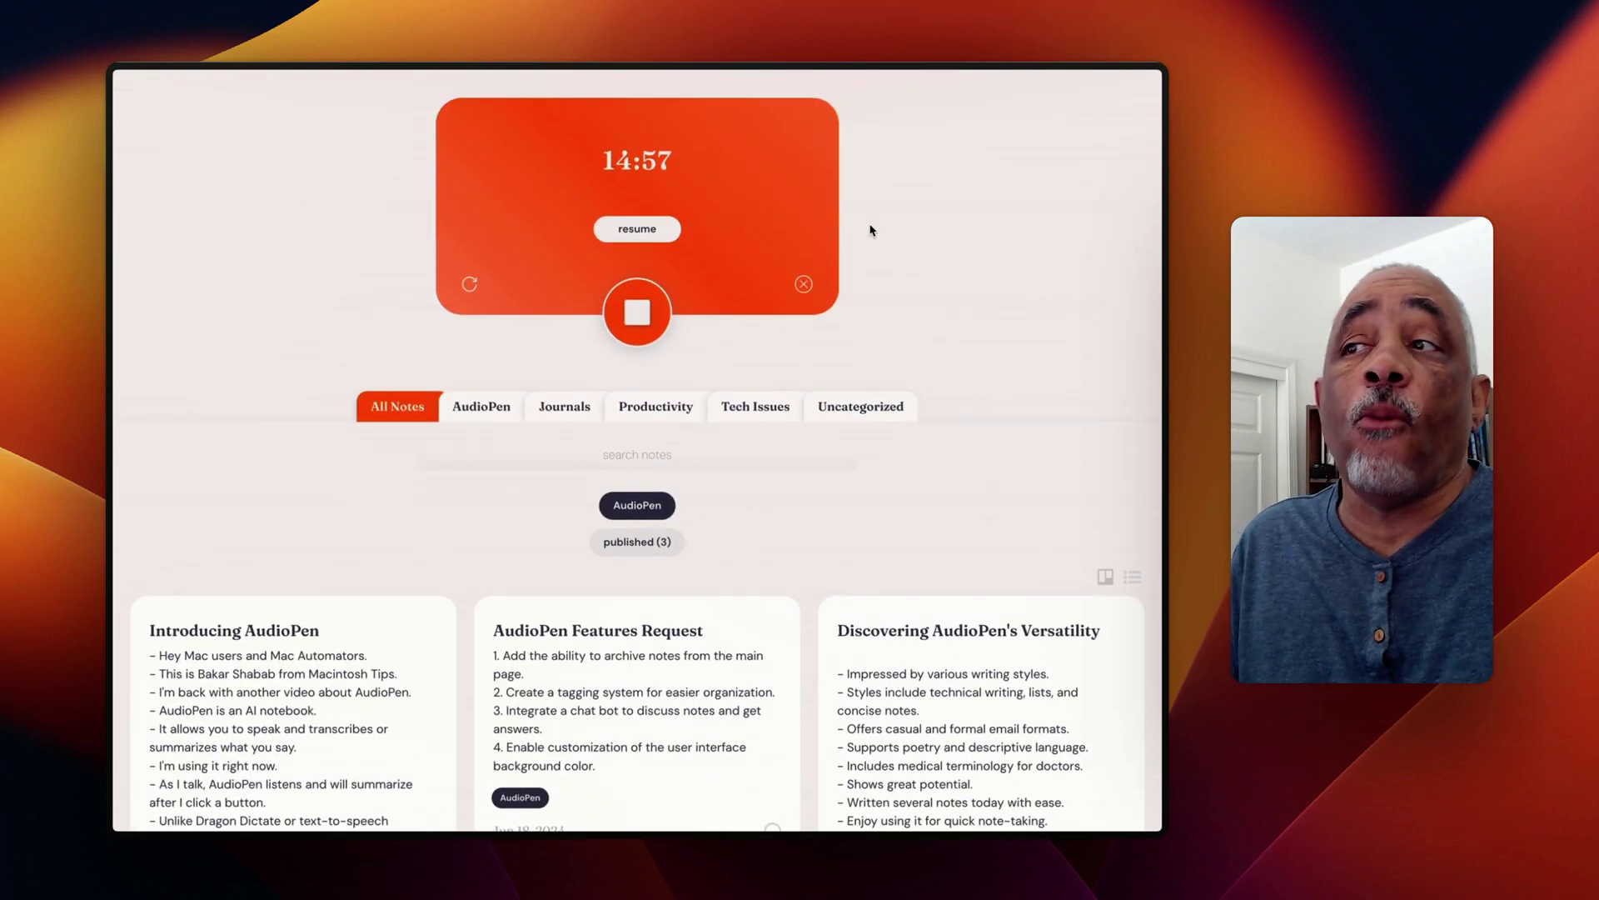
{"action": "scroll", "coordinate": [933, 254], "scroll_direction": "down", "scroll_amount": 4}
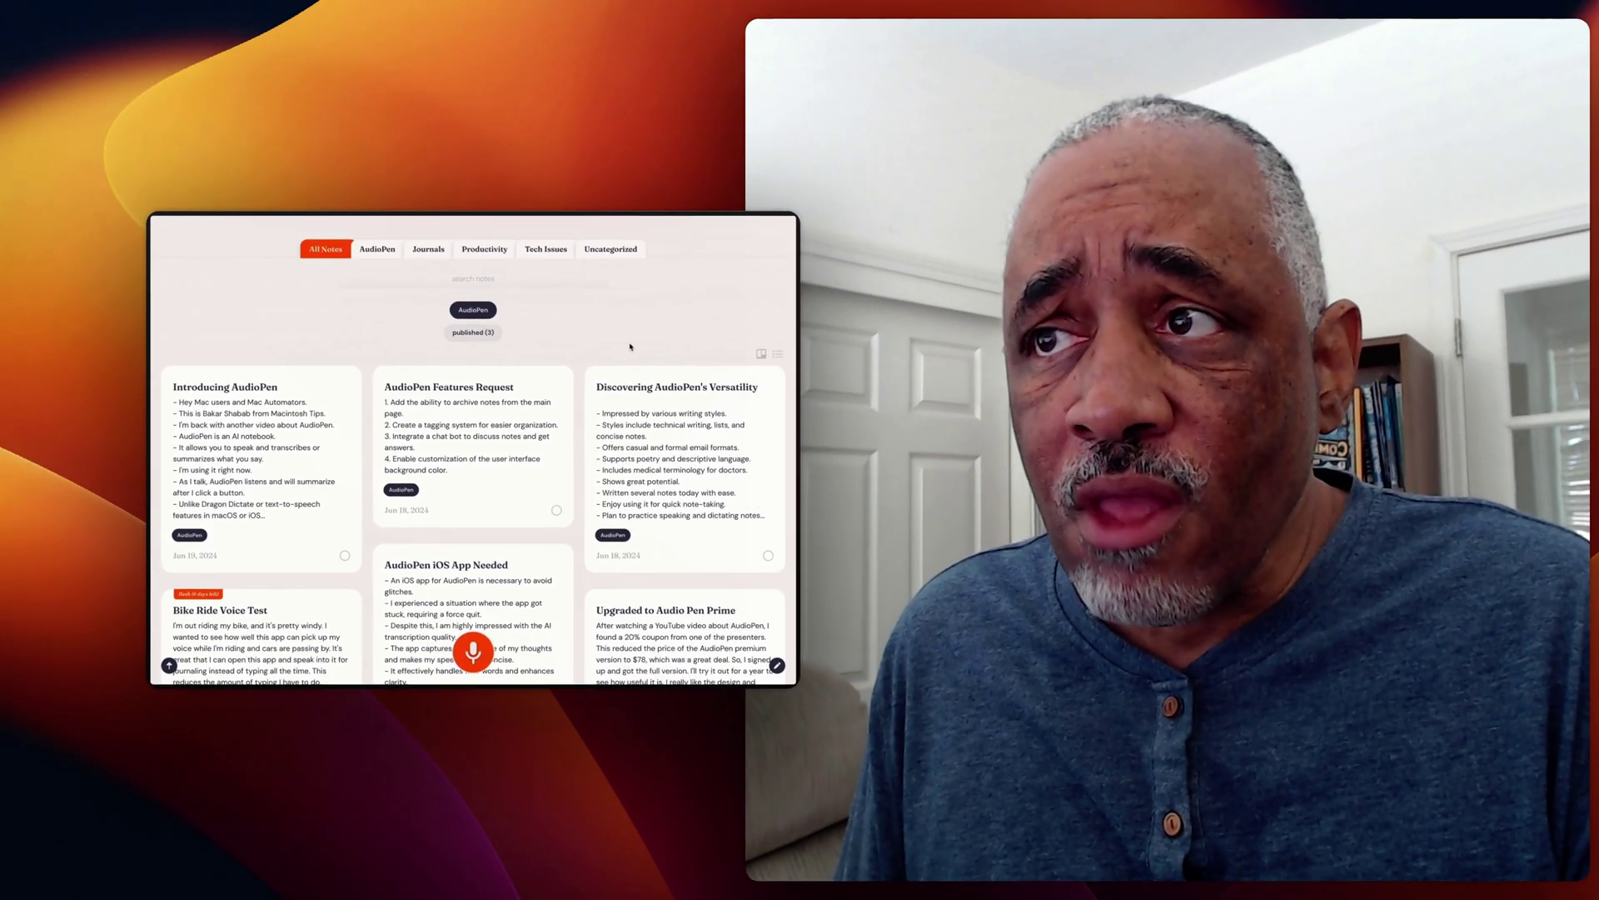
{"action": "scroll", "coordinate": [633, 334], "scroll_direction": "up", "scroll_amount": 2}
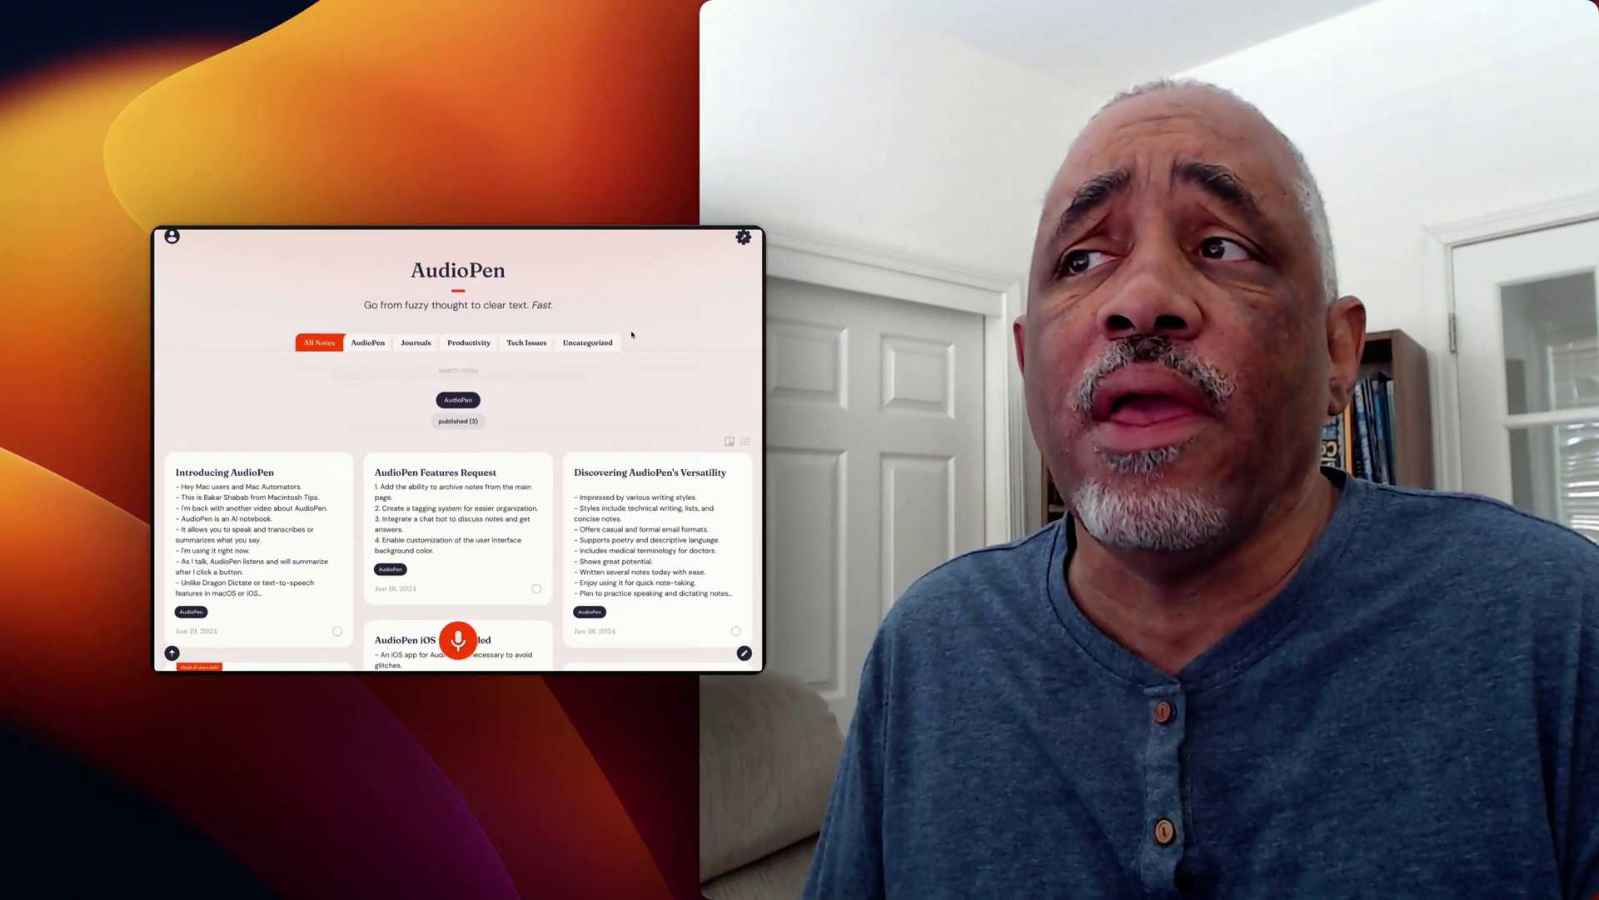